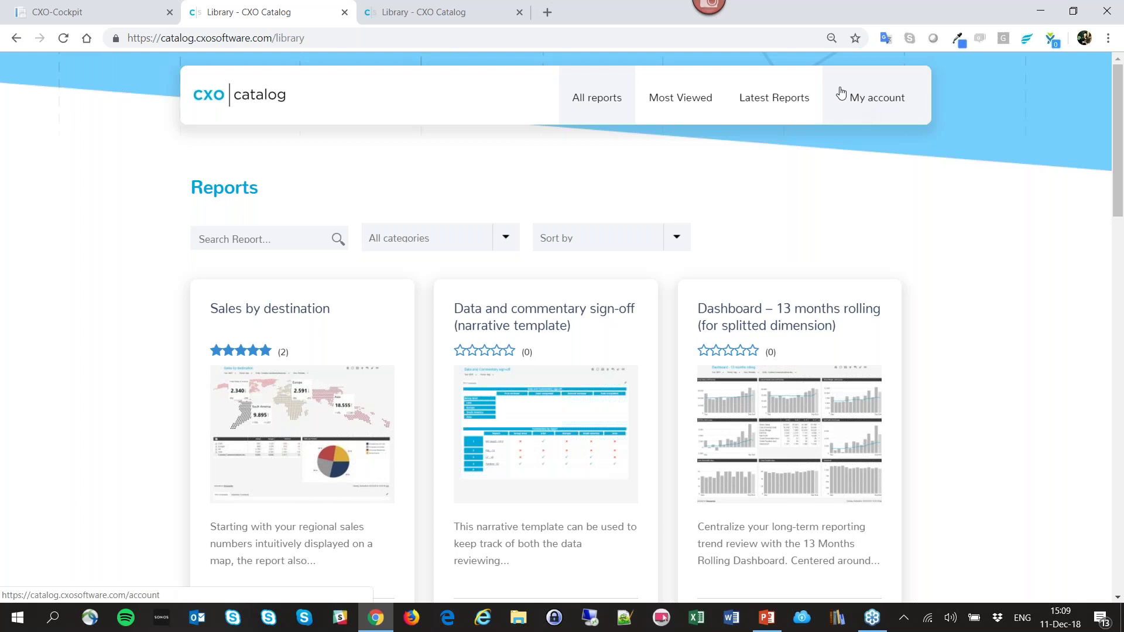
left_click(842, 94)
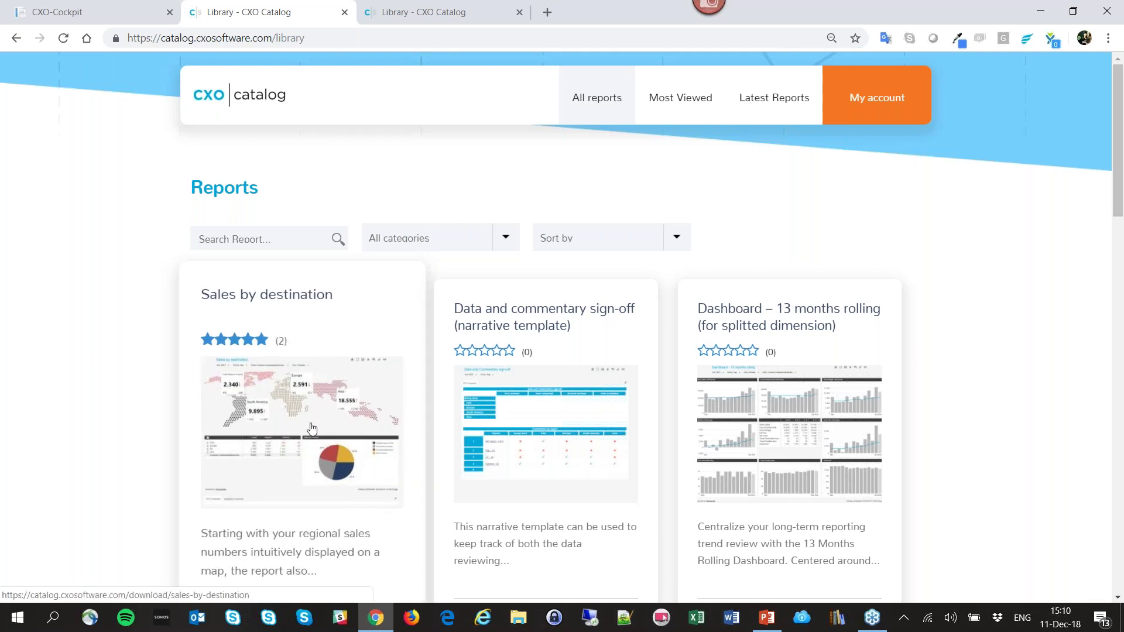
scroll(981, 437, "down", 1)
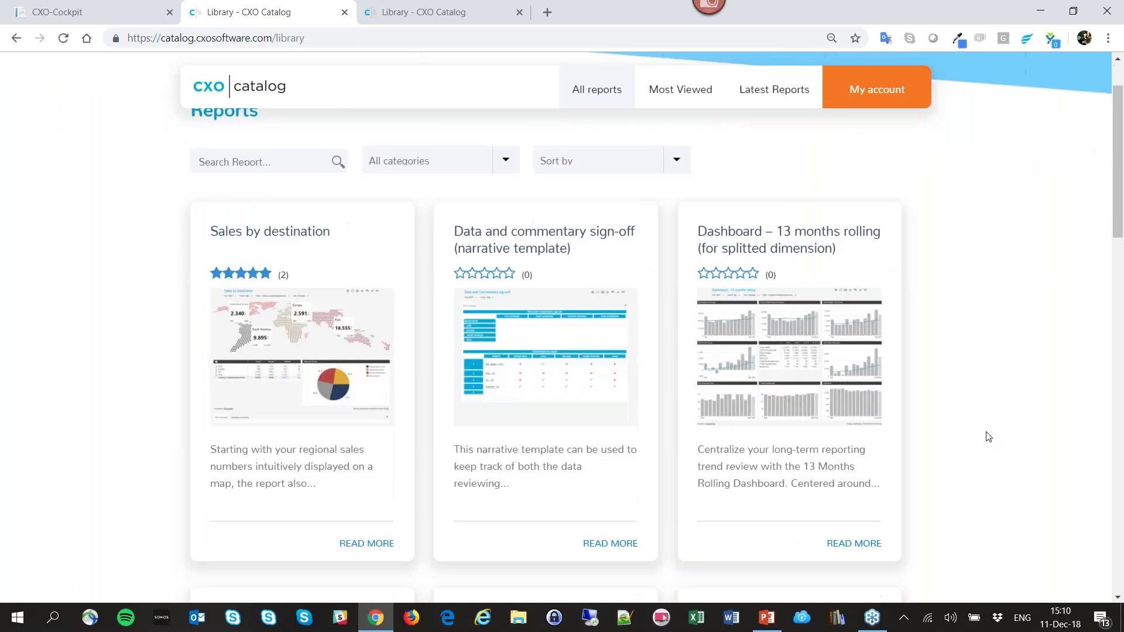
scroll(989, 436, "down", 3)
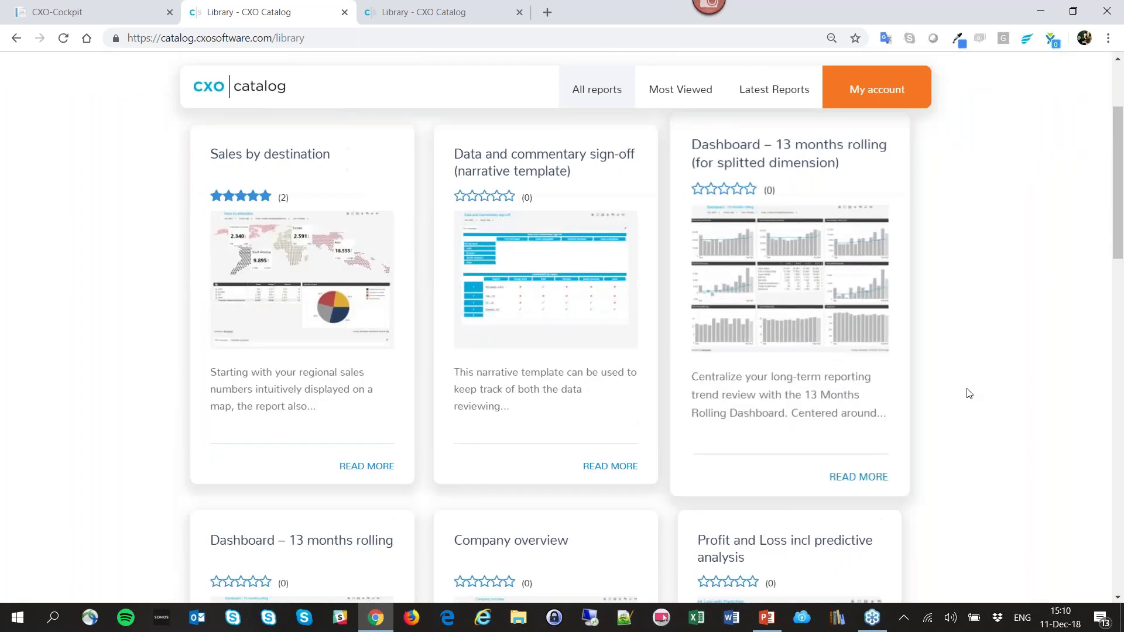
scroll(972, 396, "down", 2)
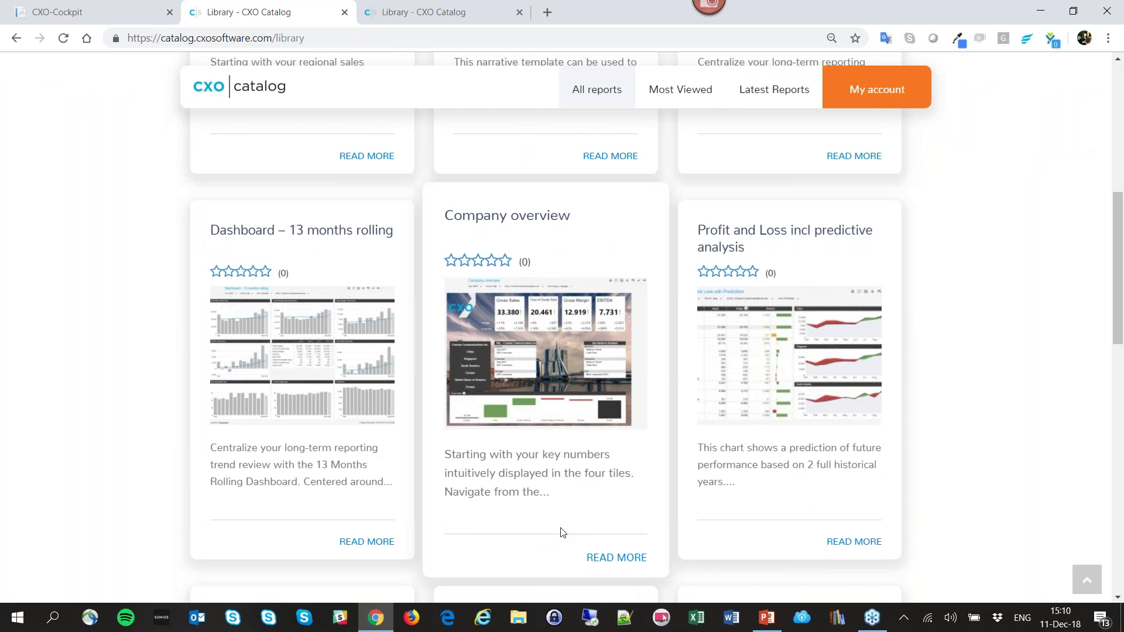
scroll(963, 439, "down", 6)
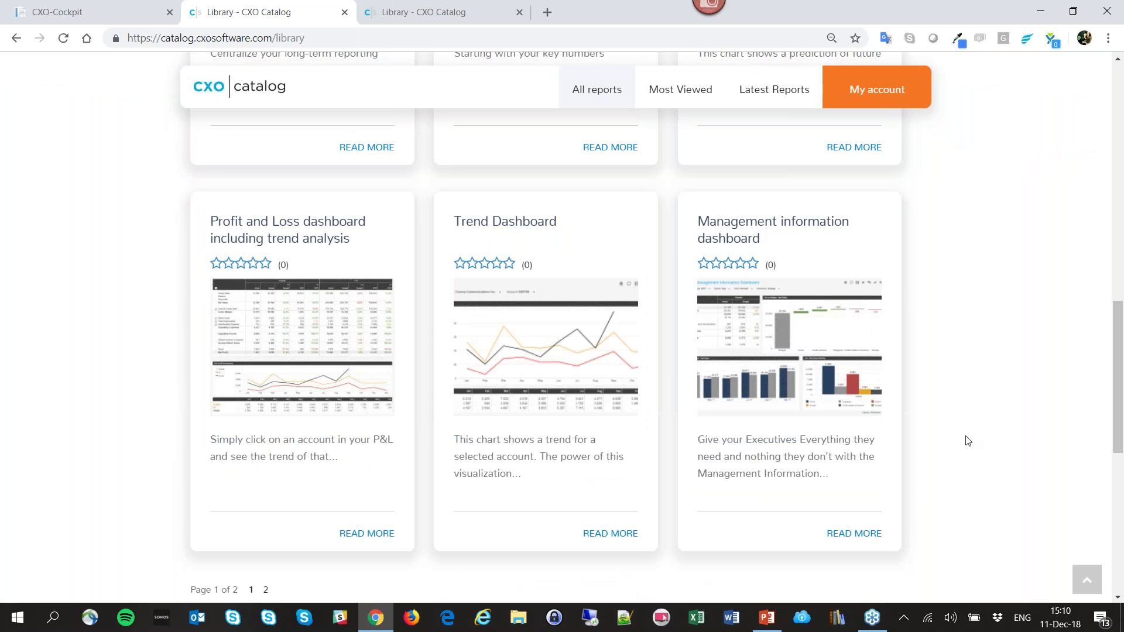
scroll(966, 439, "down", 1)
left_click(265, 513)
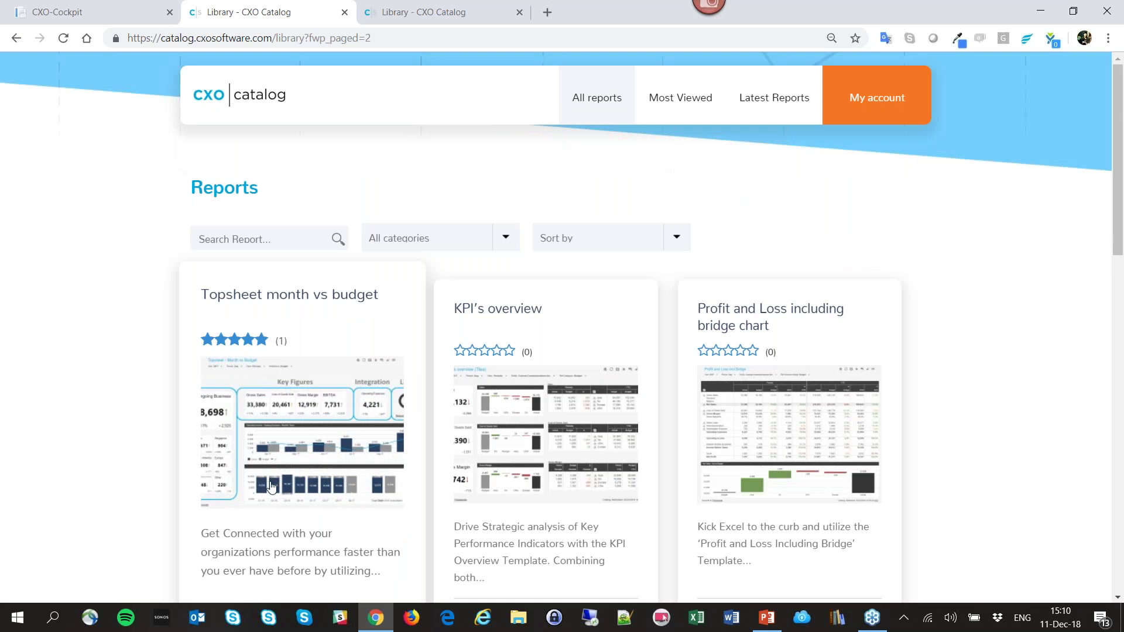
scroll(271, 487, "down", 7)
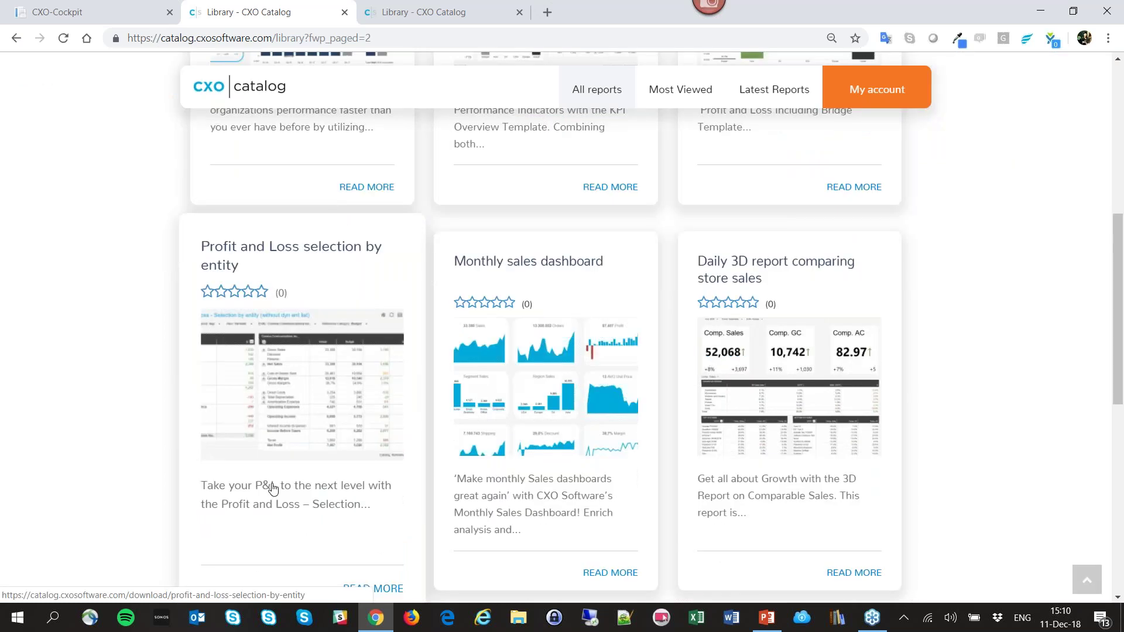
scroll(271, 487, "down", 3)
scroll(271, 487, "up", 10)
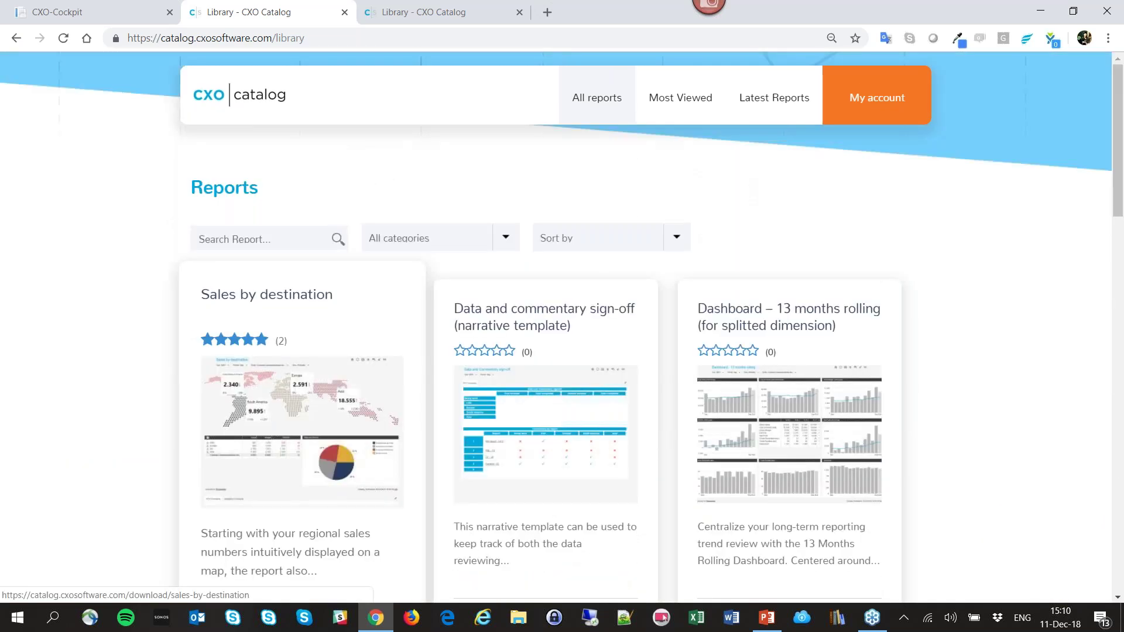
scroll(271, 487, "down", 1)
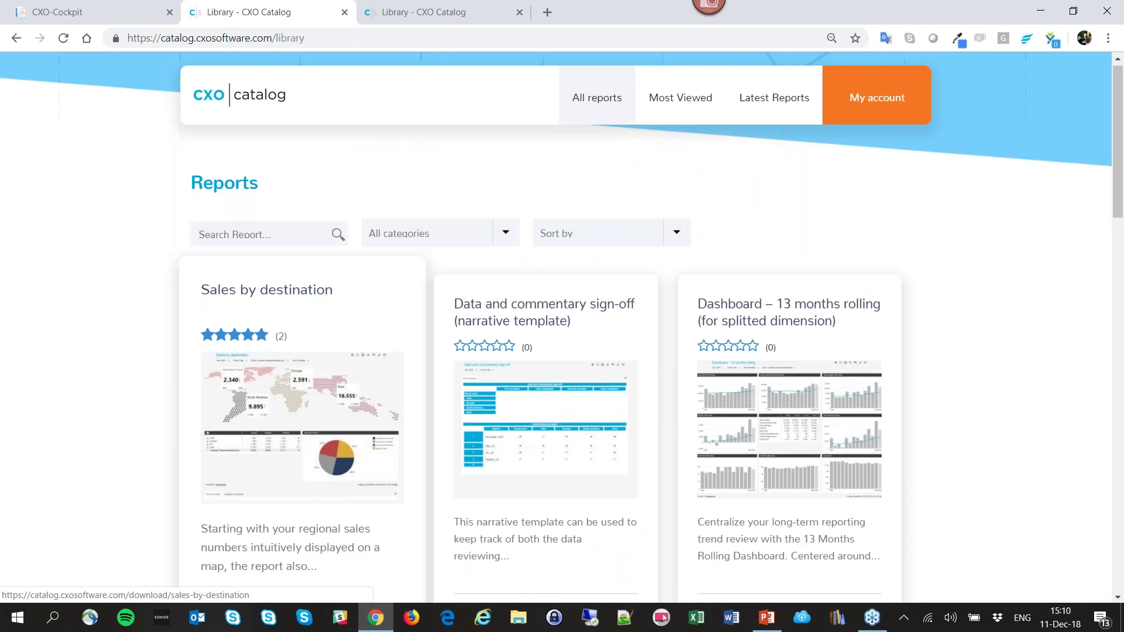
Step: Open the Sales by destination report details, agree to the privacy policy, and start adding it to CXO
left_click(236, 399)
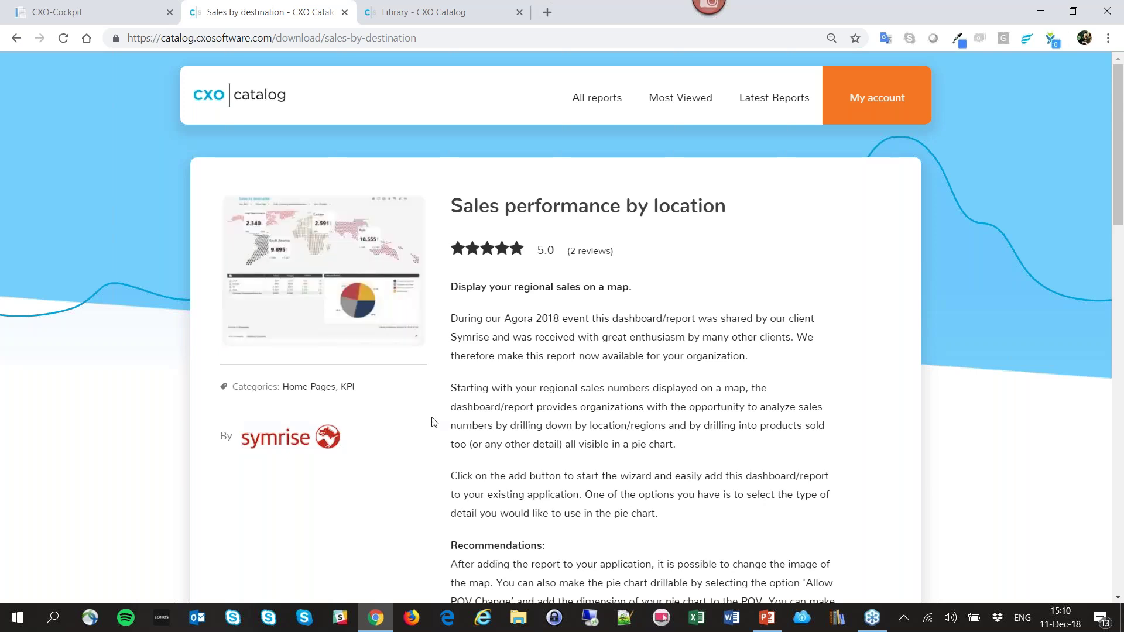
scroll(434, 421, "down", 1)
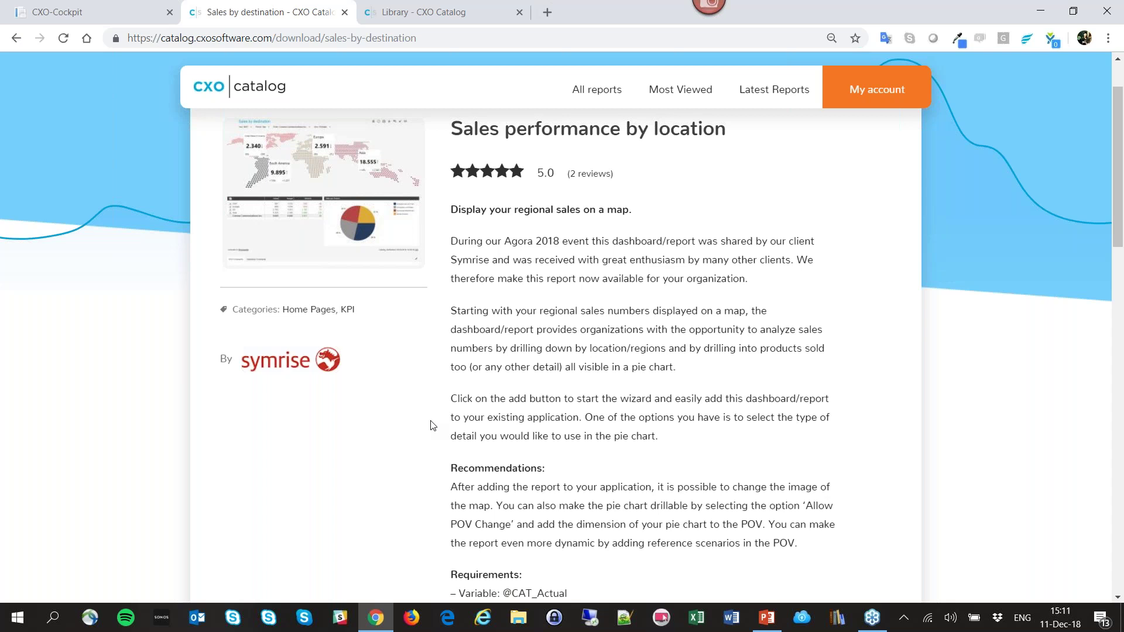
scroll(432, 426, "down", 3)
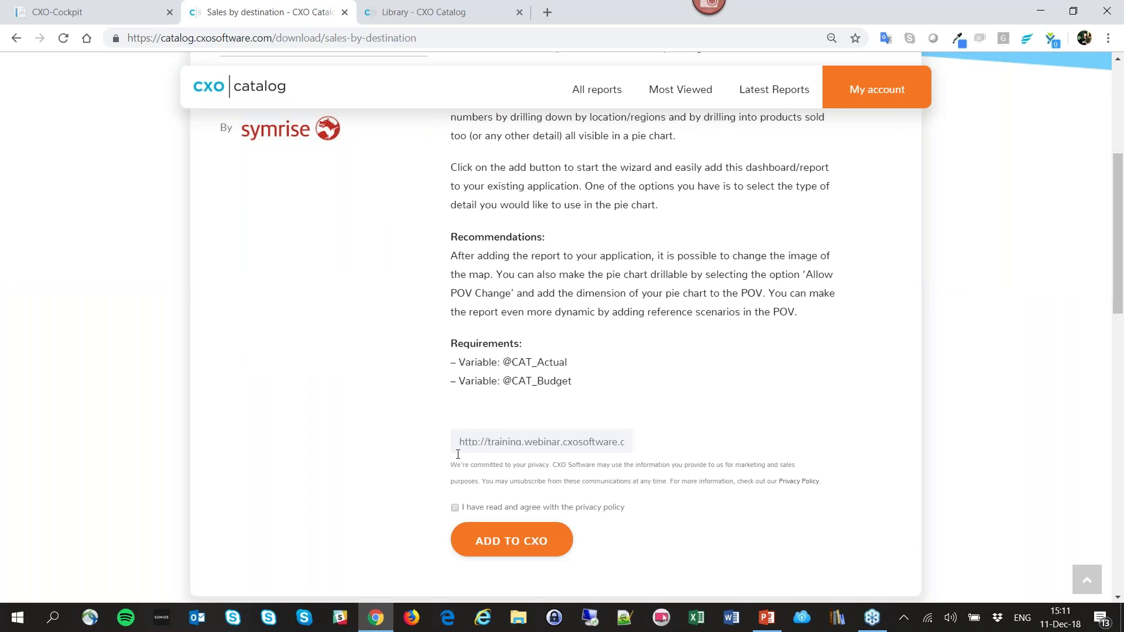
left_click(456, 512)
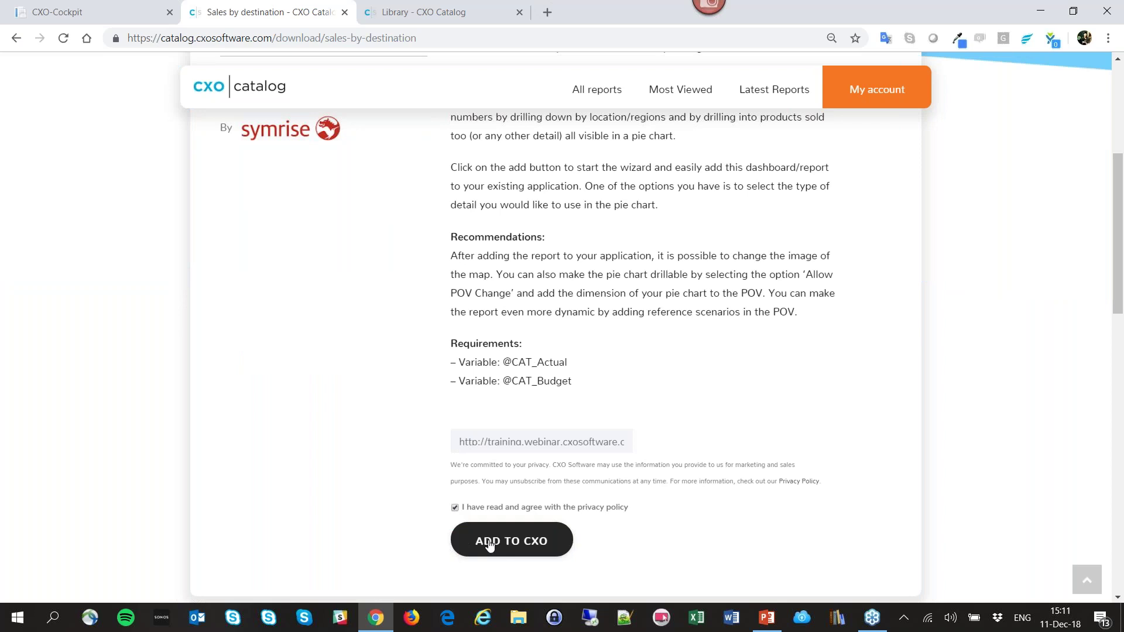
left_click(490, 544)
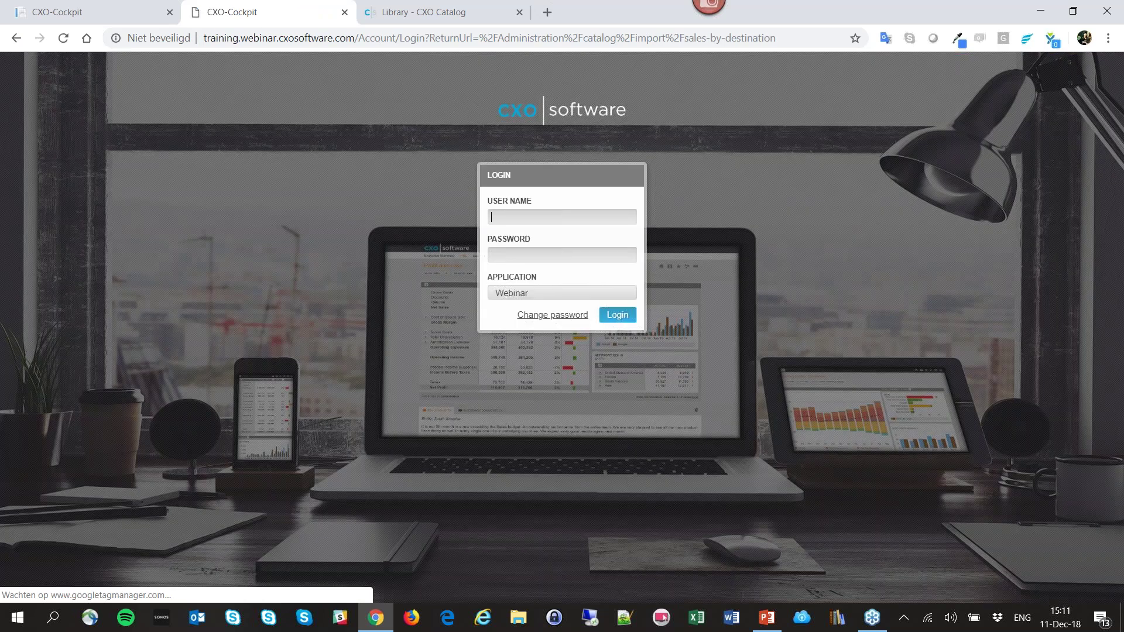
Step: Log in to the Webinar CXO application with the user name and password
type("webinar")
key("Tab")
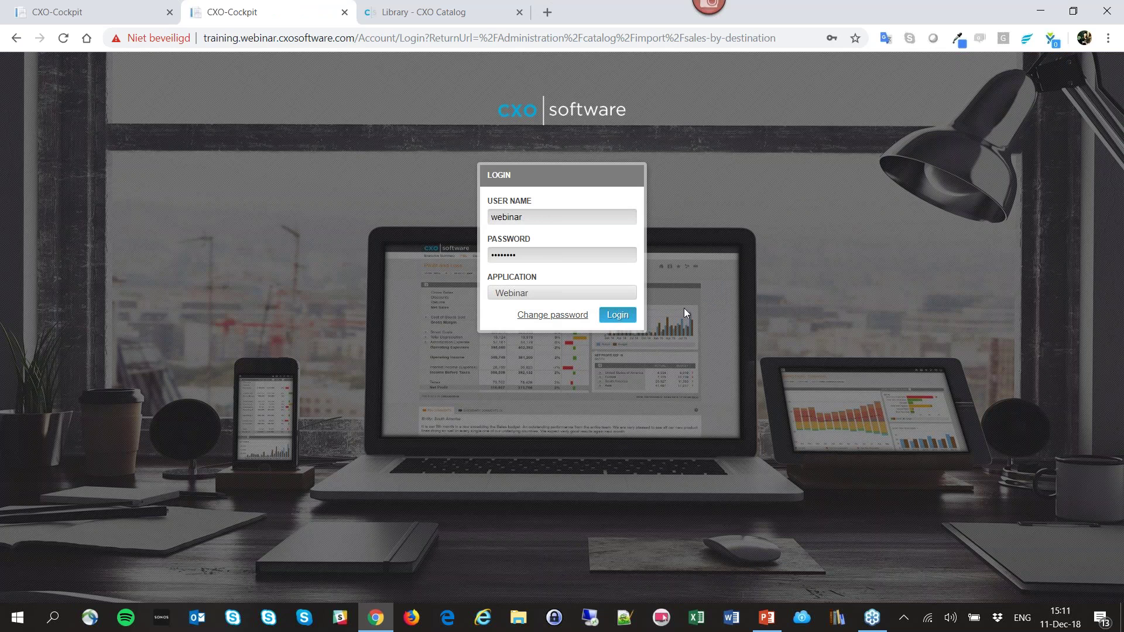
left_click(616, 318)
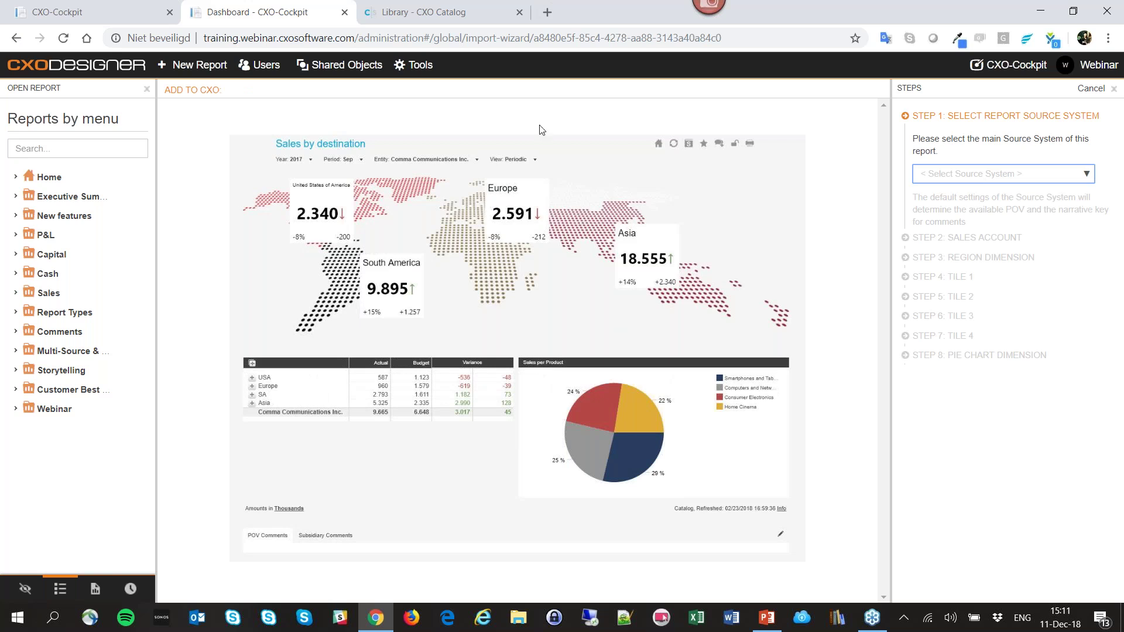
Step: Collapse the report list and choose EPM as the report source system
left_click(146, 88)
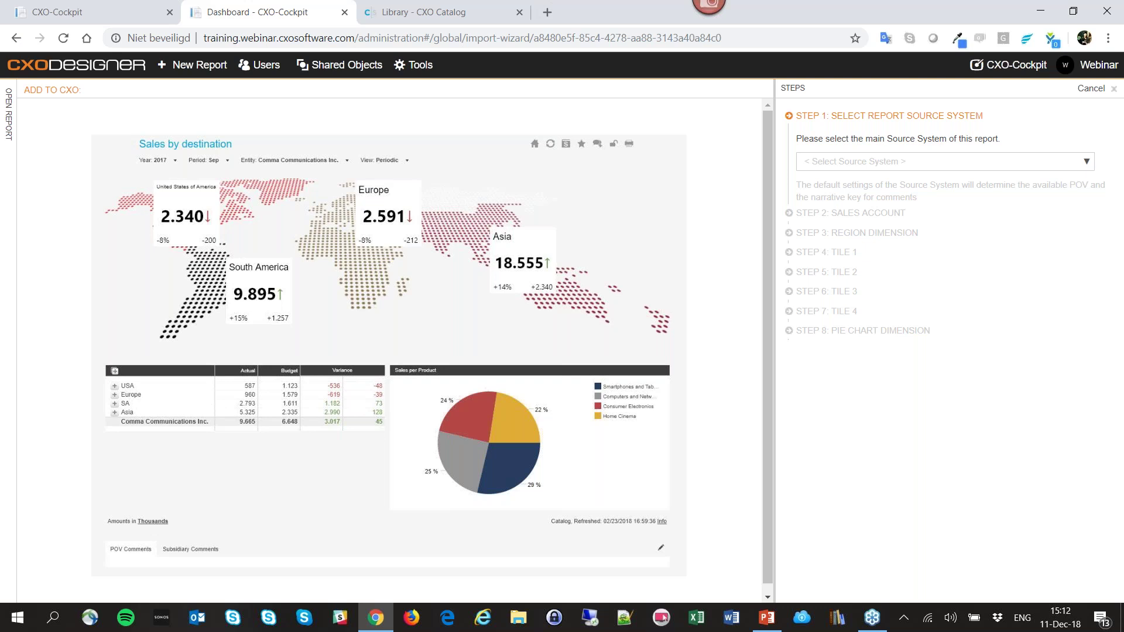
left_click(854, 166)
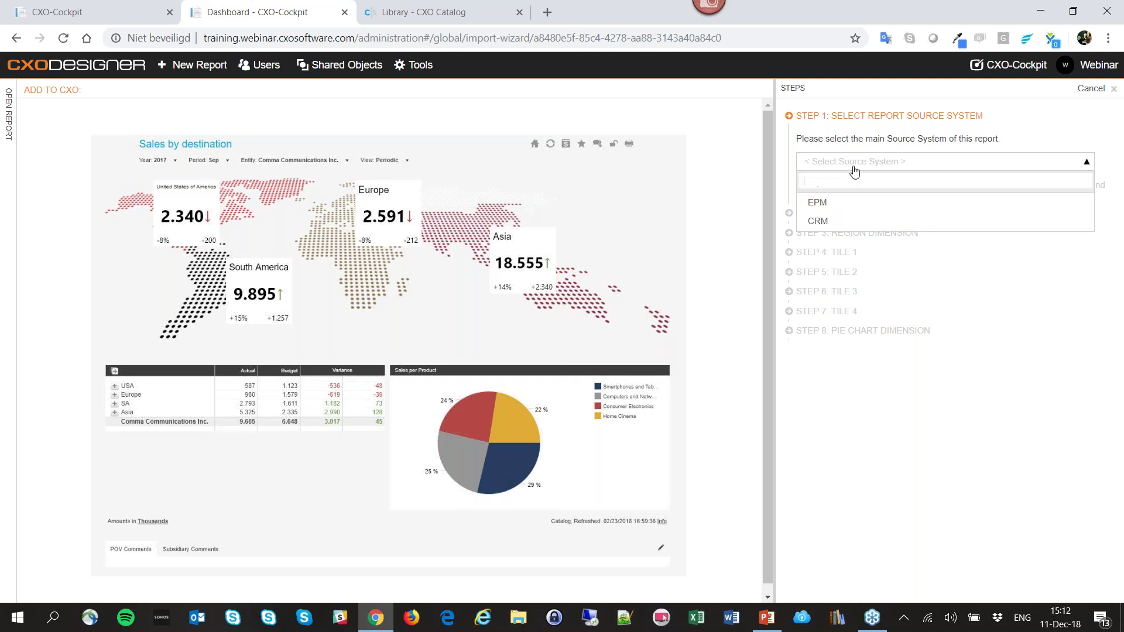
left_click(818, 204)
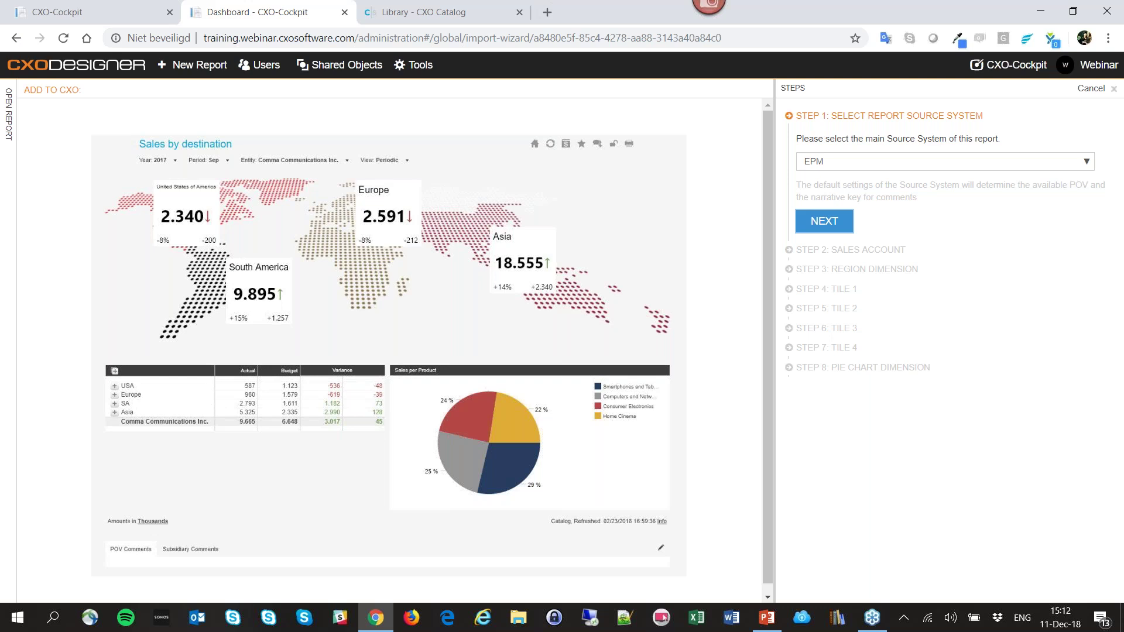
left_click(826, 226)
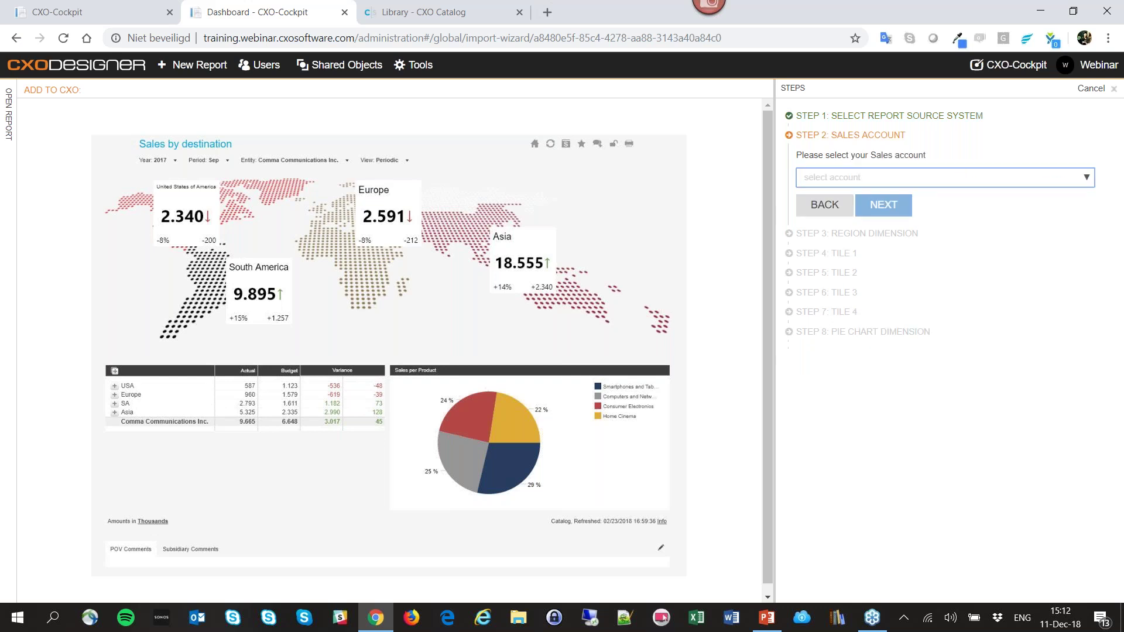
Step: Pick NetSales as the sales account and Entity as the region dimension
left_click(866, 181)
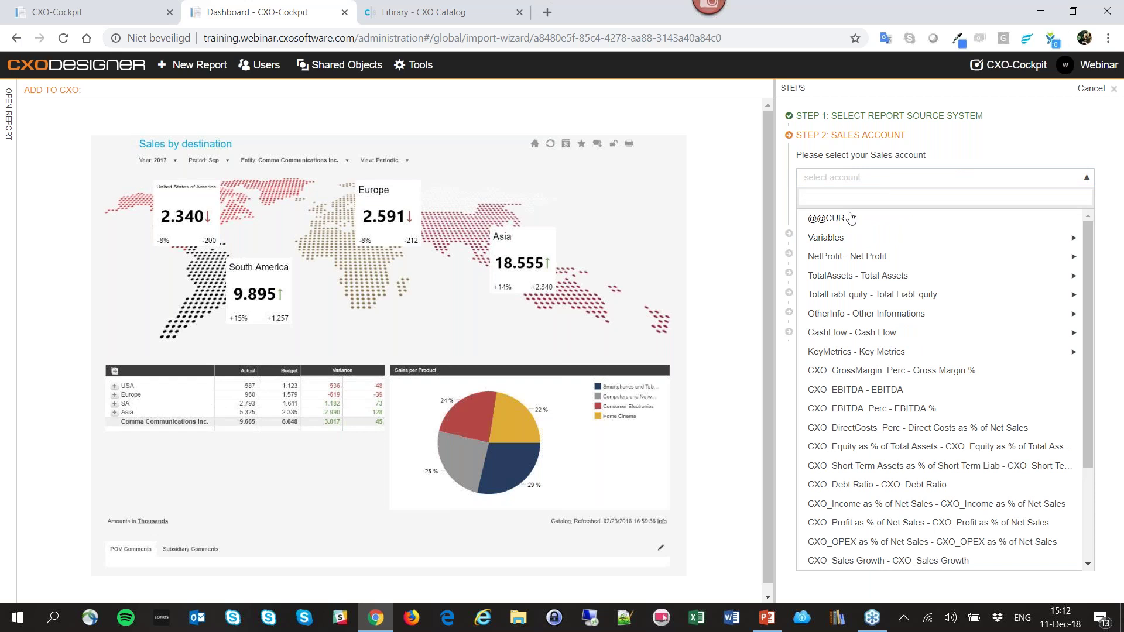
type("net")
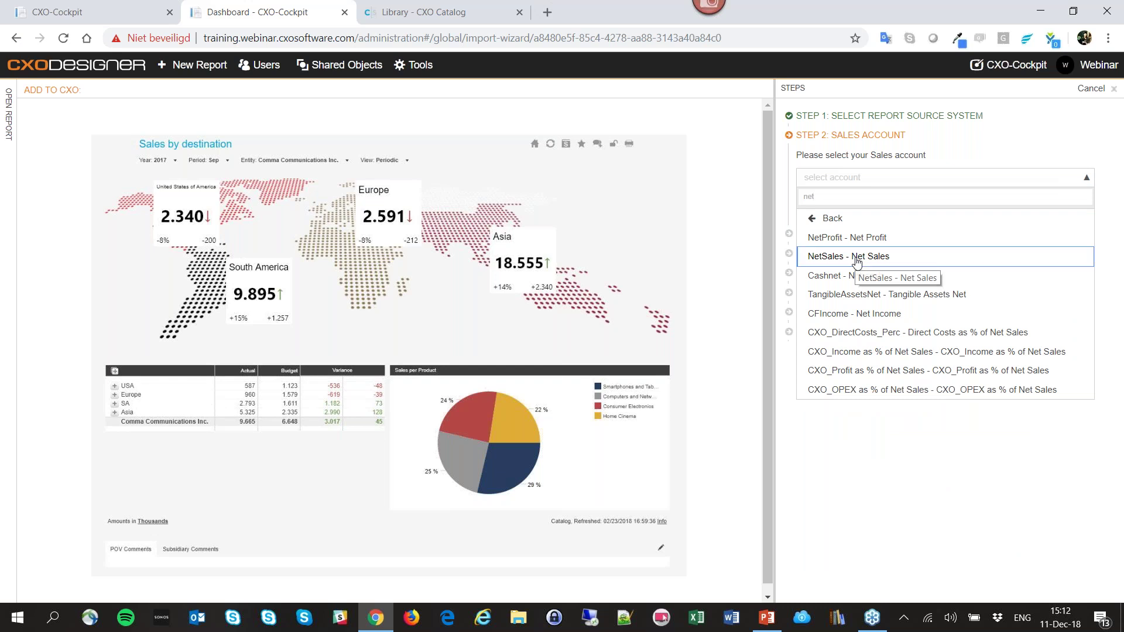
left_click(856, 258)
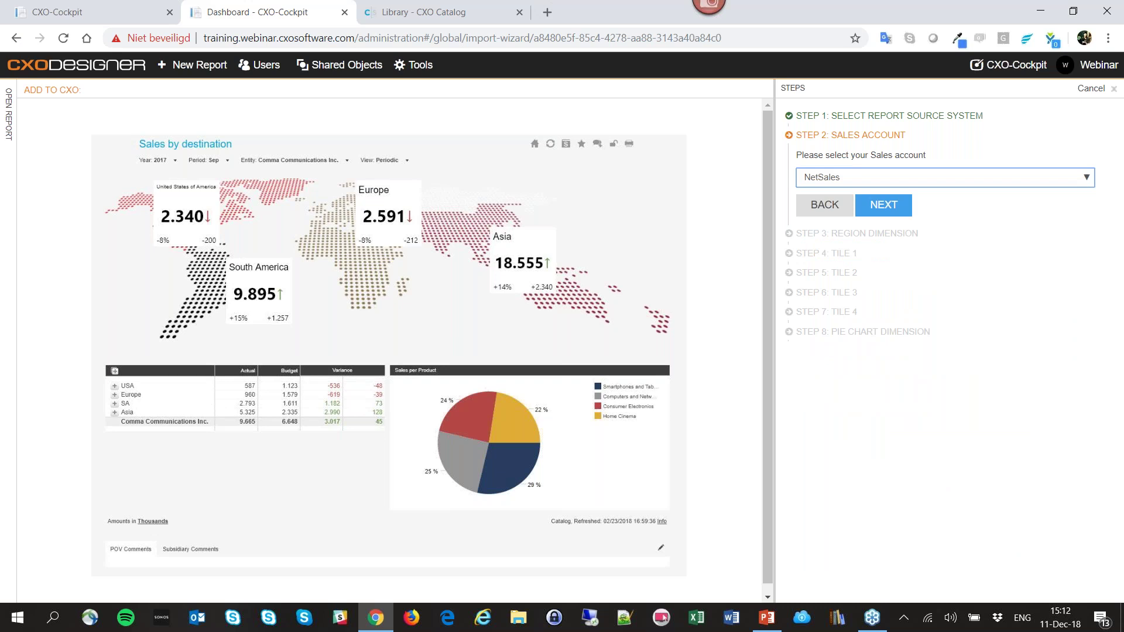
left_click(882, 207)
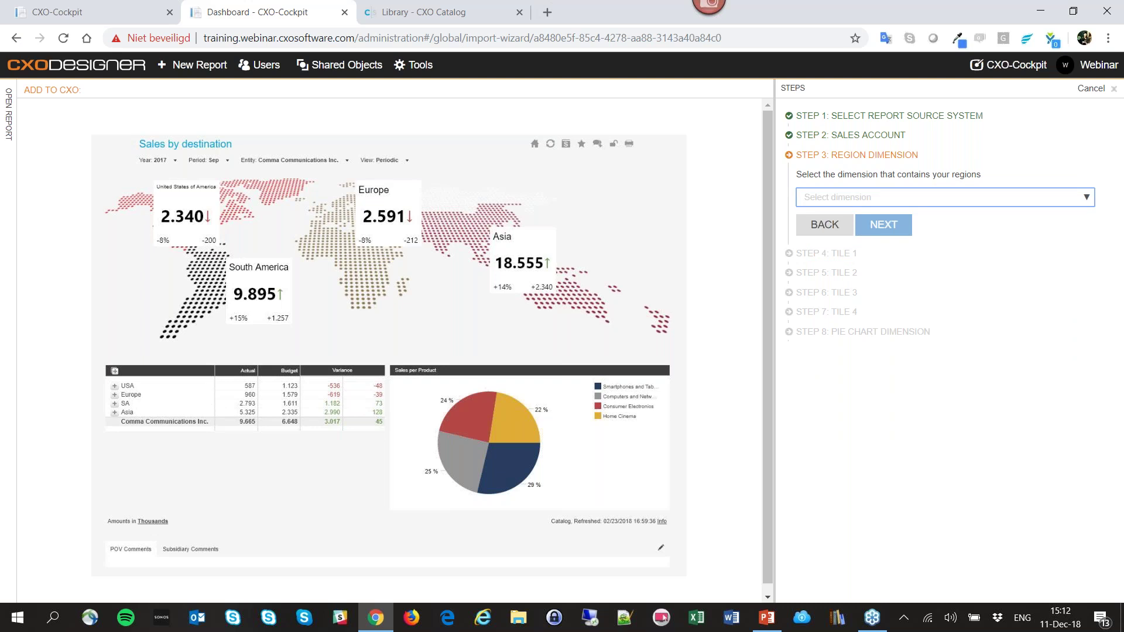
left_click(882, 202)
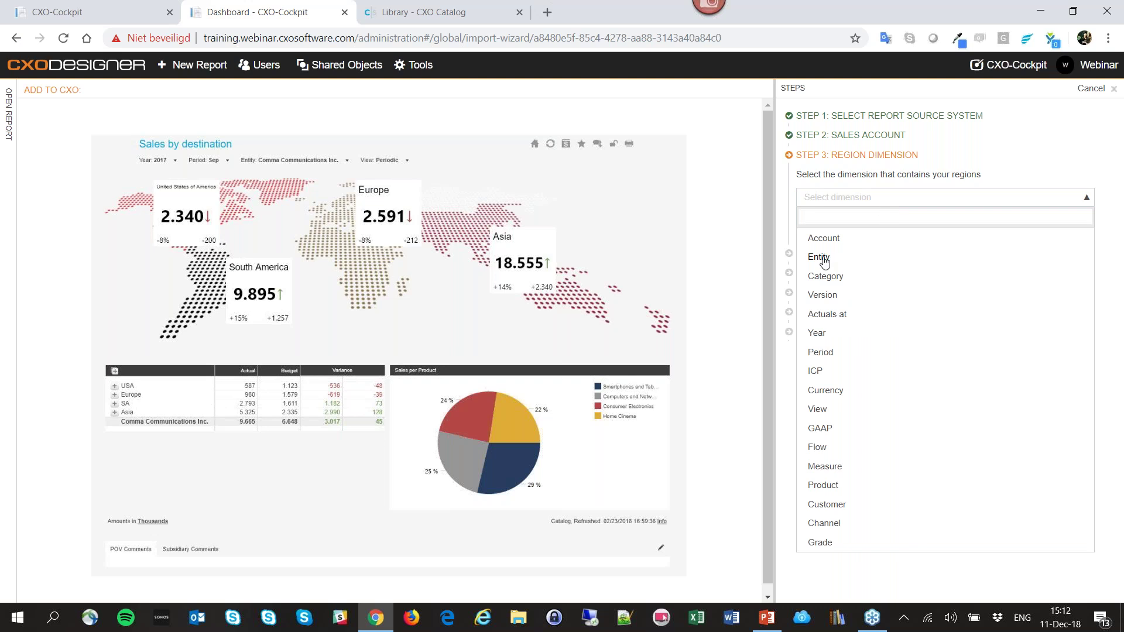
left_click(823, 259)
left_click(883, 225)
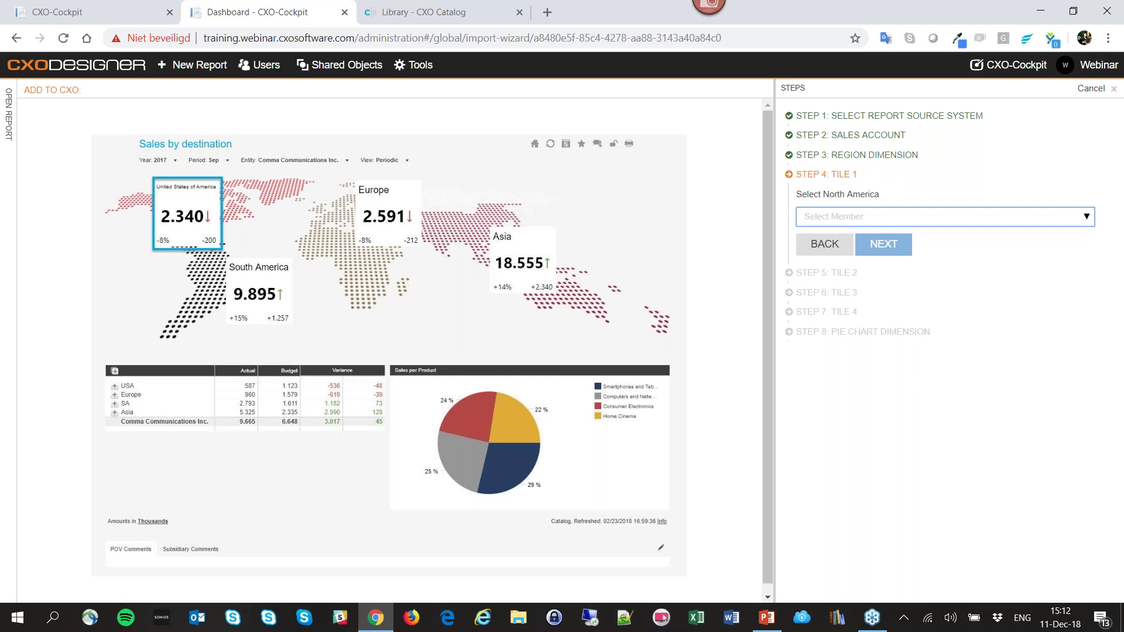
Step: Map Tile 1 (North America) to UnitedStates and Tile 2 to SouthAmerica
left_click(943, 217)
type("un")
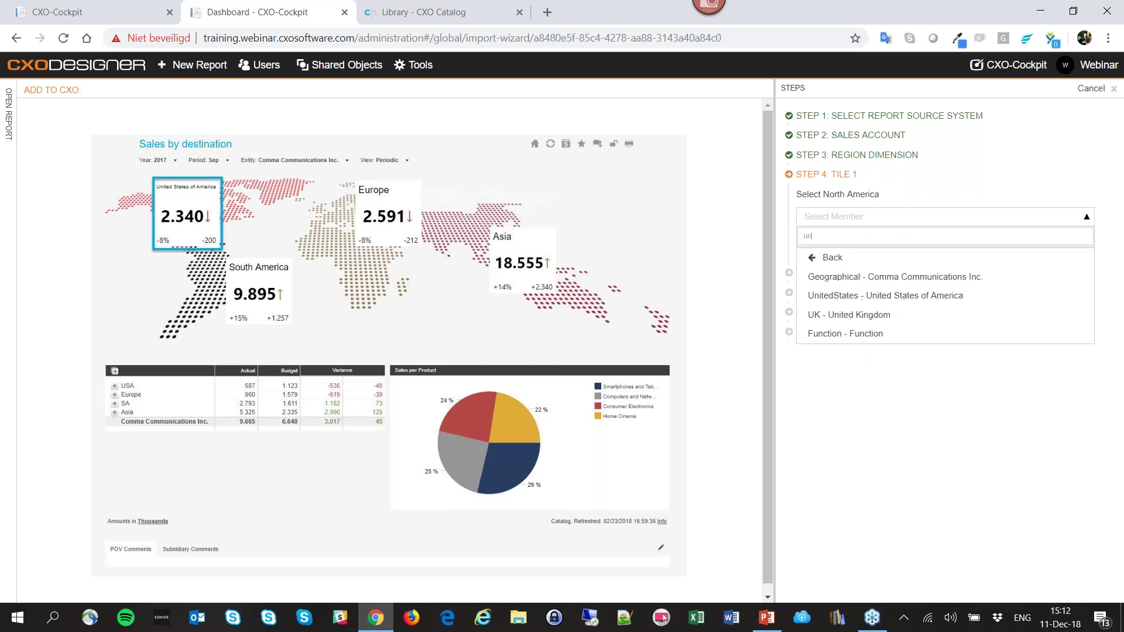
left_click(872, 295)
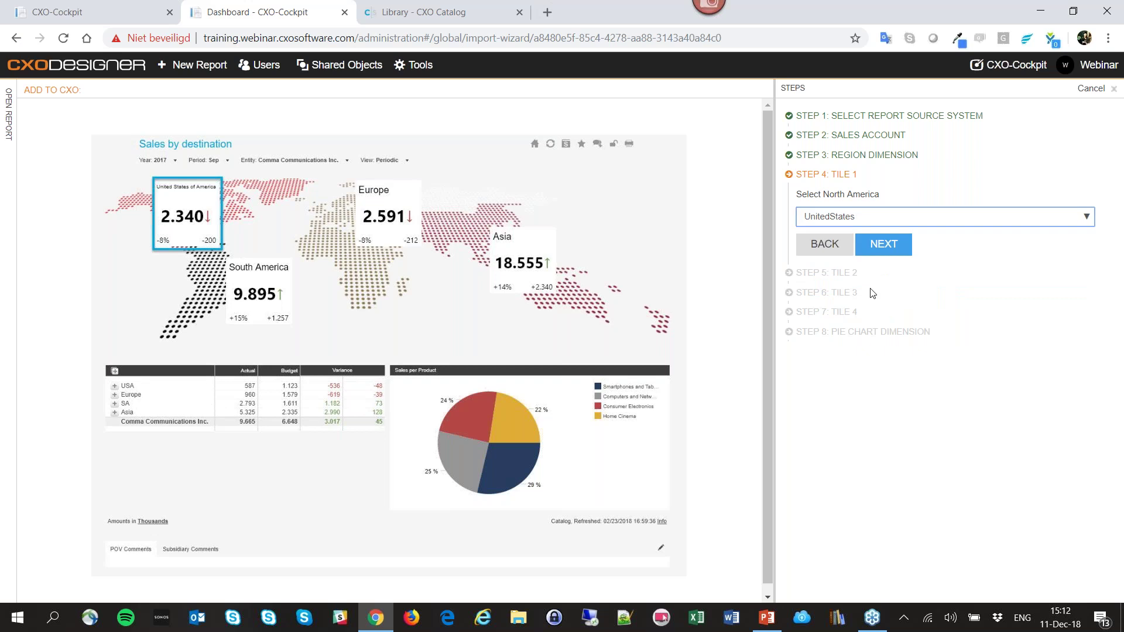
left_click(945, 237)
type("south")
left_click(840, 296)
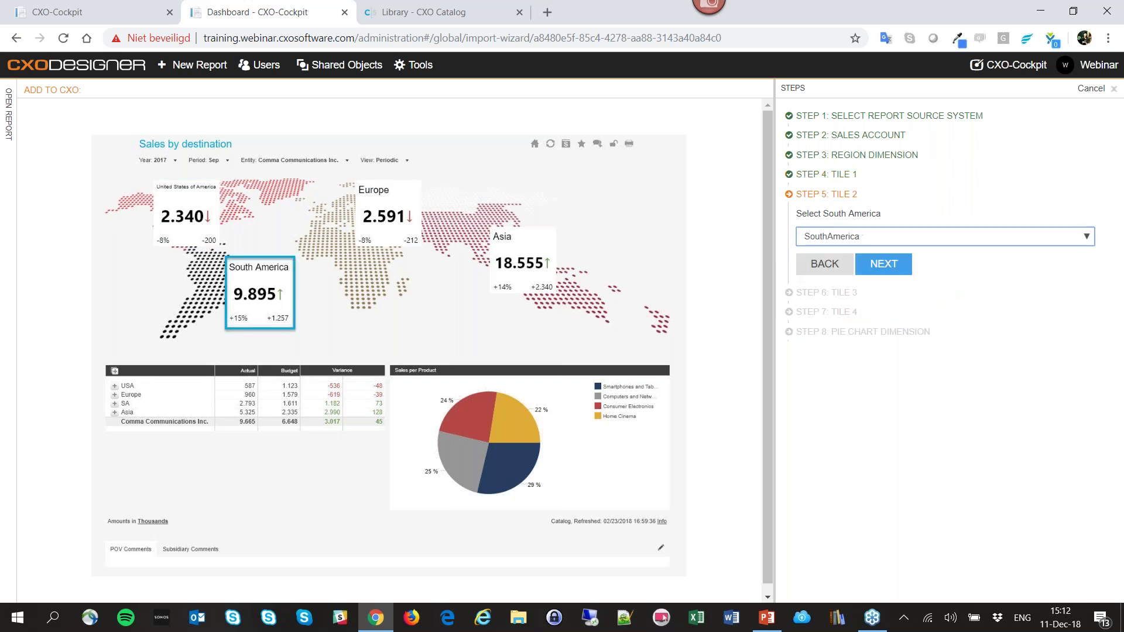
left_click(873, 263)
Step: Map Tile 3 to Europe and Tile 4 (Asia Pacific) to ASIA
left_click(873, 258)
type("euro")
left_click(840, 316)
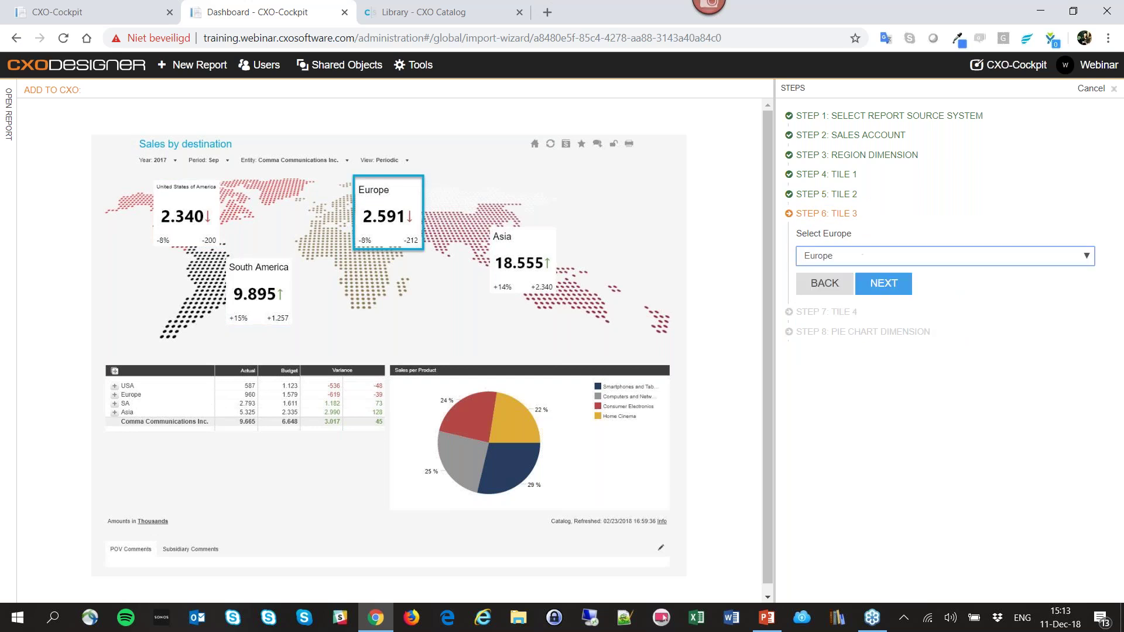
left_click(871, 281)
left_click(870, 275)
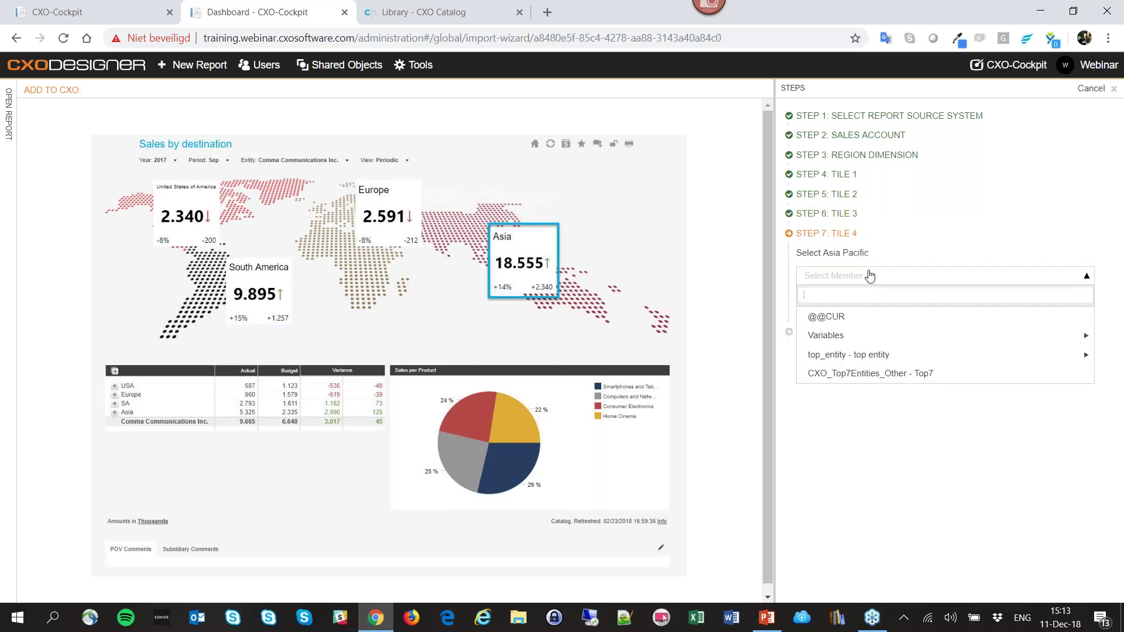
type("asia")
left_click(843, 335)
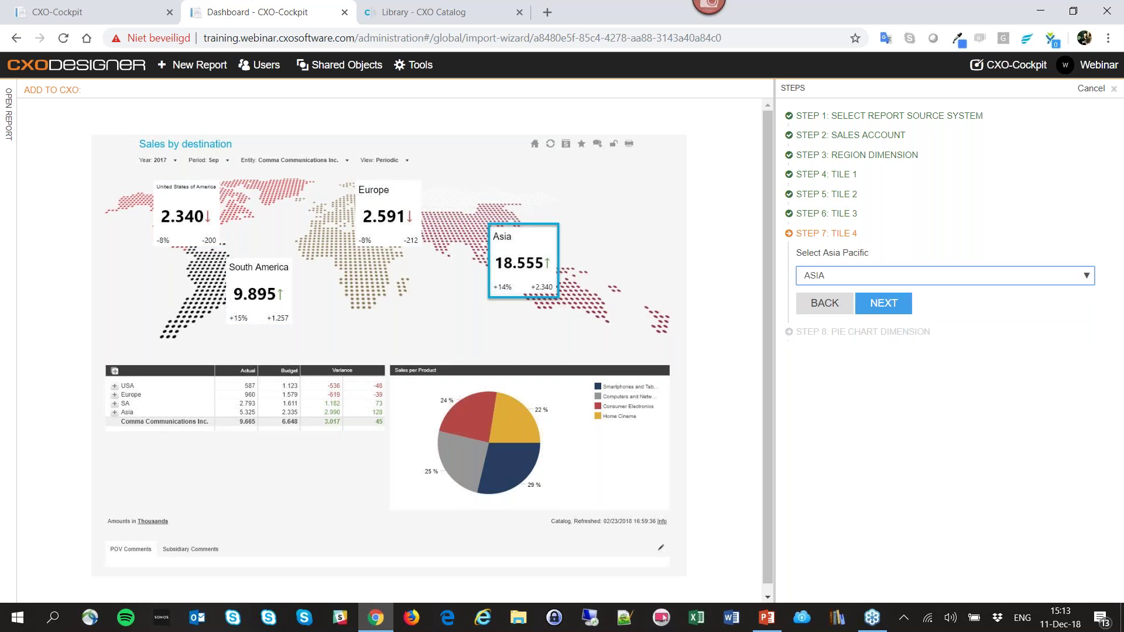
left_click(878, 304)
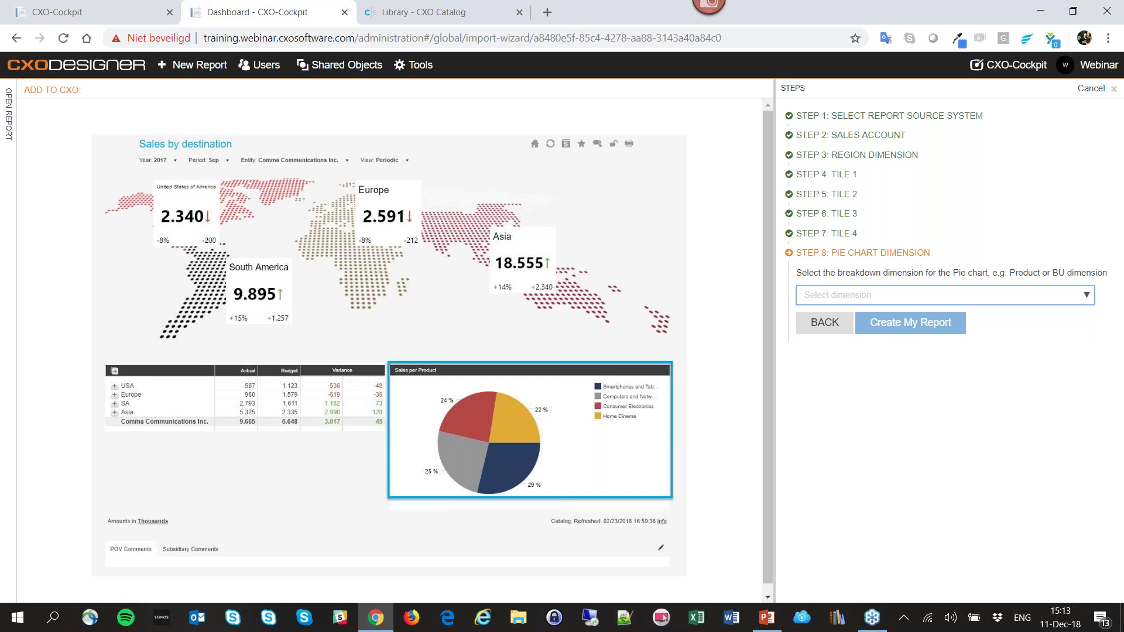
Step: Set Customer as the pie chart breakdown dimension and run Create My Report
left_click(870, 301)
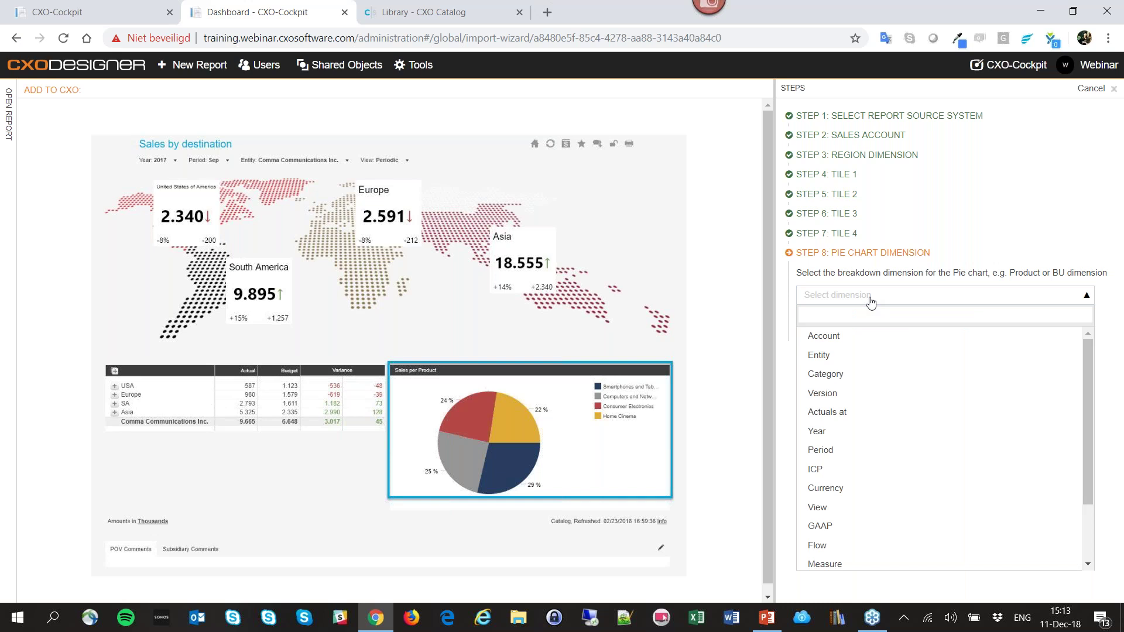
scroll(883, 381, "down", 3)
left_click(844, 530)
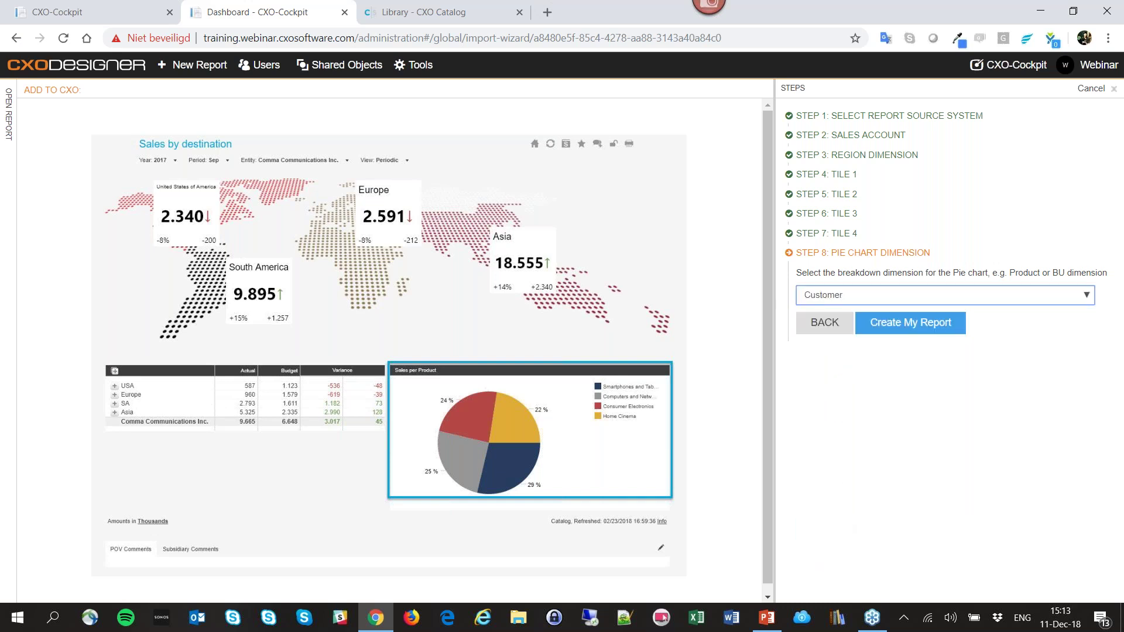
left_click(911, 334)
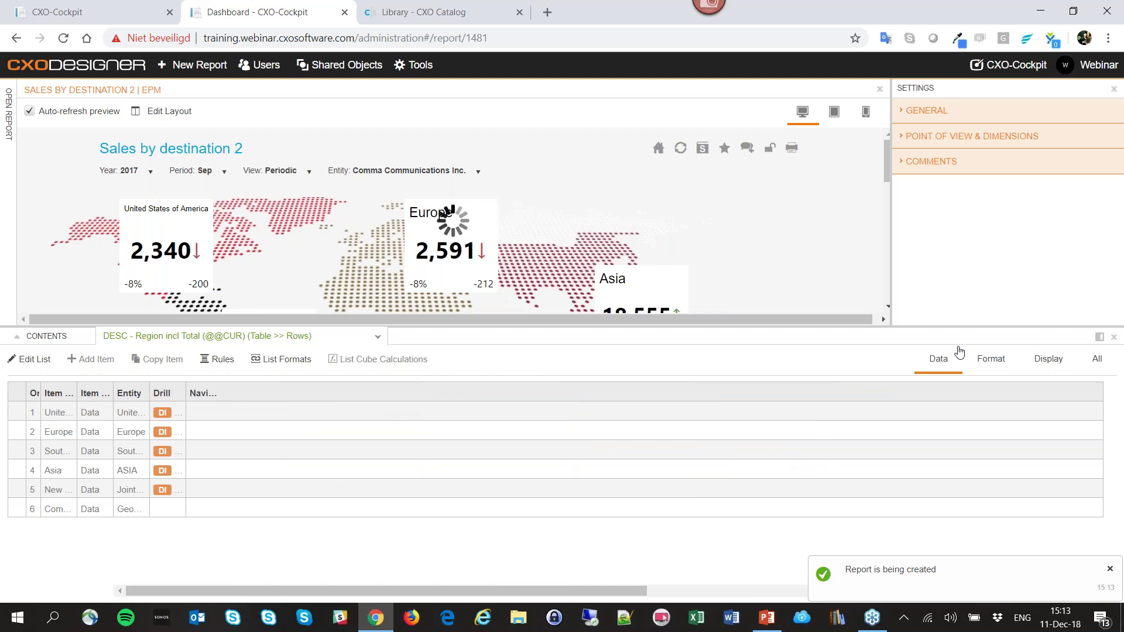
Step: Collapse the Contents panel and open Sales by destination 2 in Edit Layout
left_click(1114, 339)
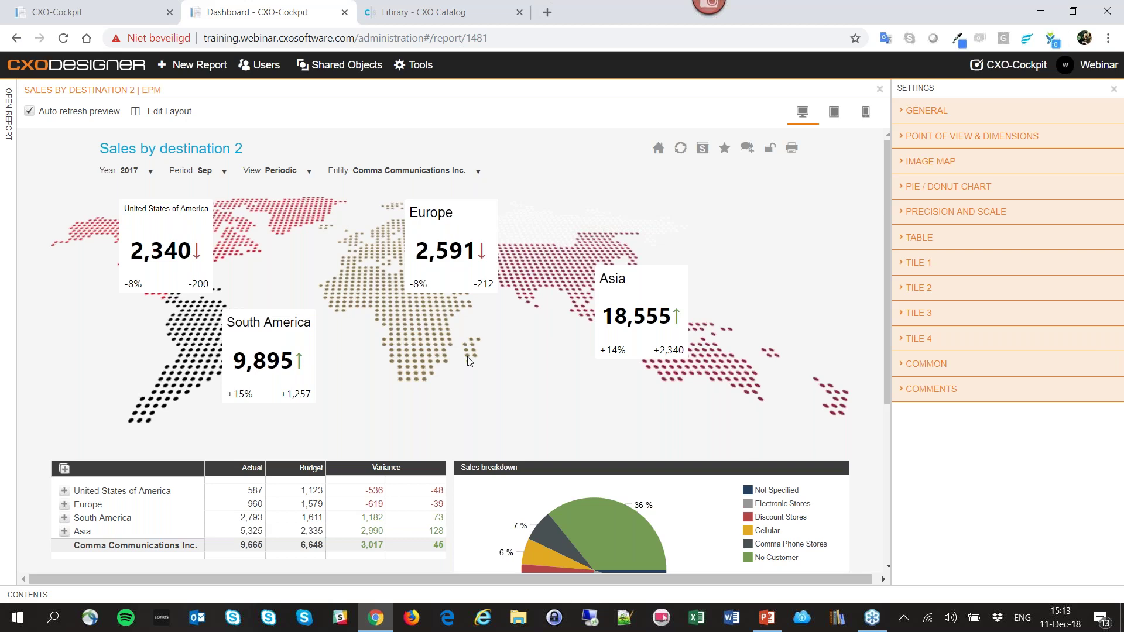
left_click(166, 113)
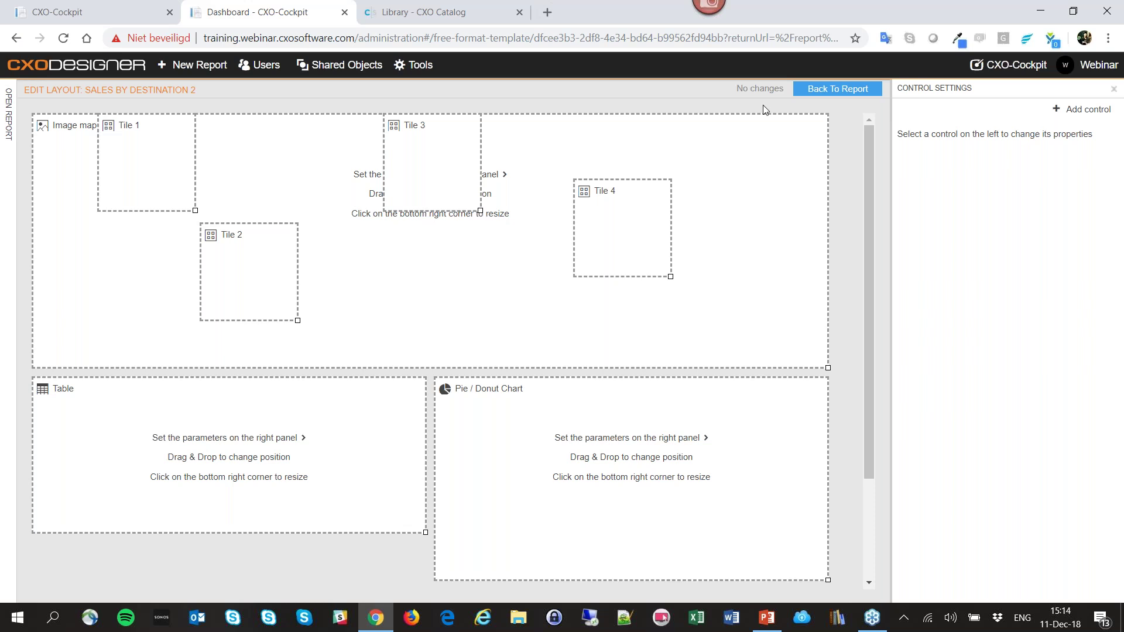
Step: Go back to the report, expand its GENERAL settings, then switch to the CXO Catalog library tab
left_click(821, 93)
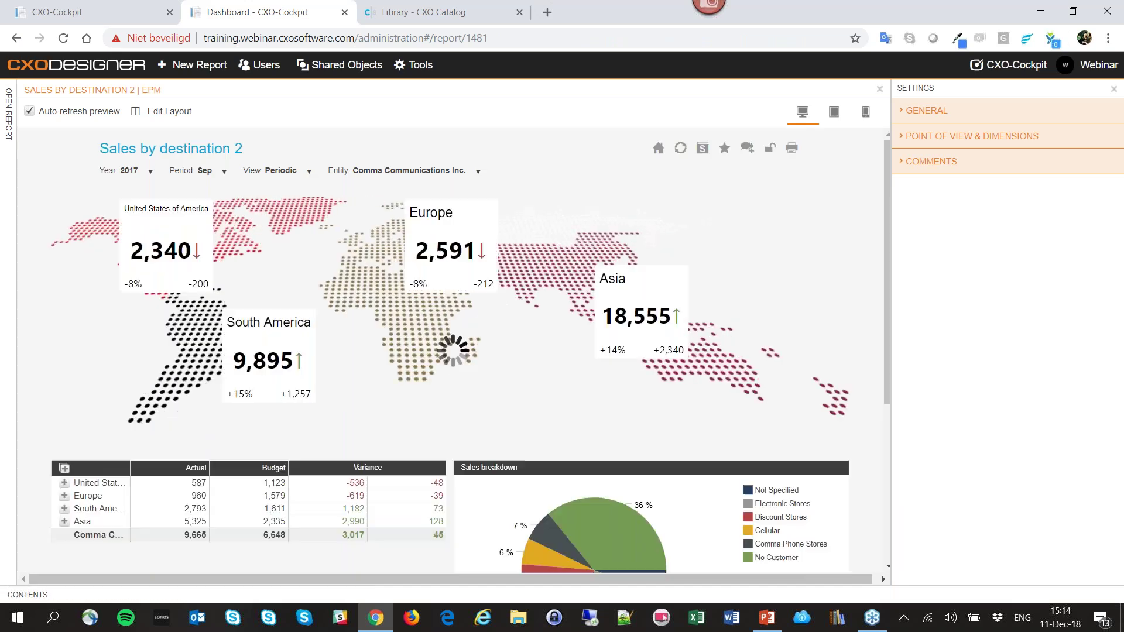
left_click(950, 114)
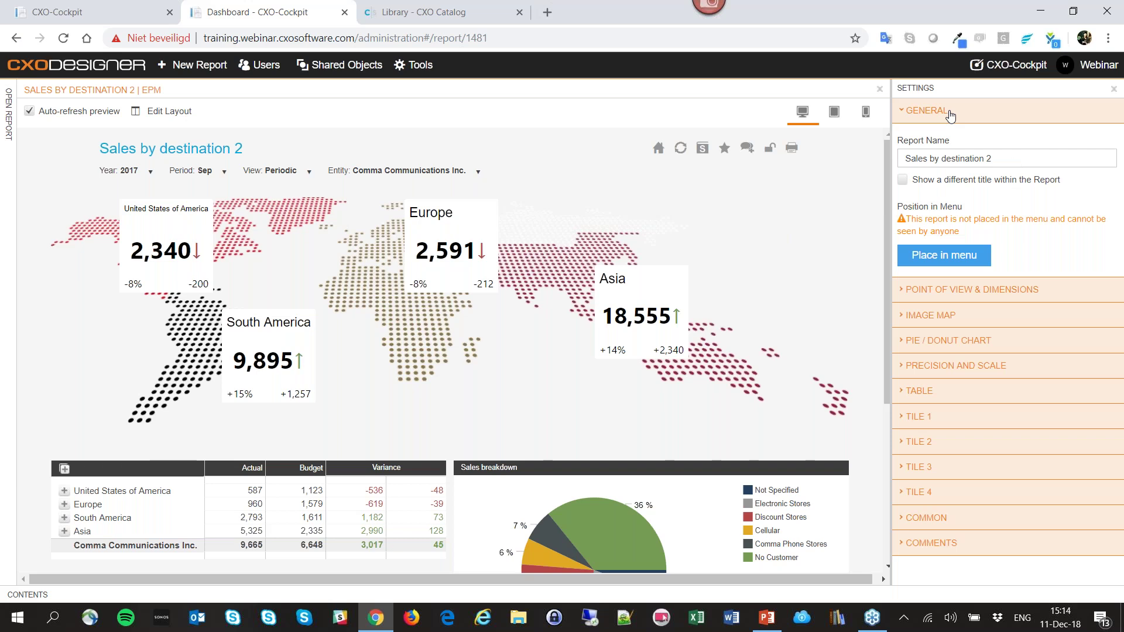
left_click(426, 12)
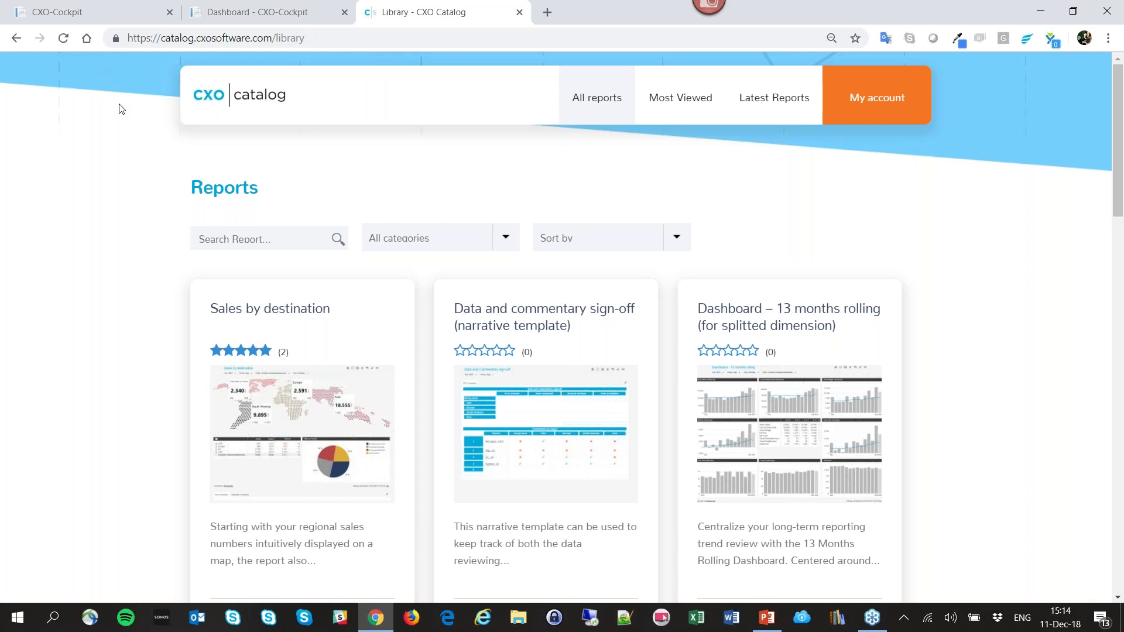
Step: Present the PowerPoint deck from the current slide and advance to 'CXO Catalog (6.4) - New Features'
left_click(82, 15)
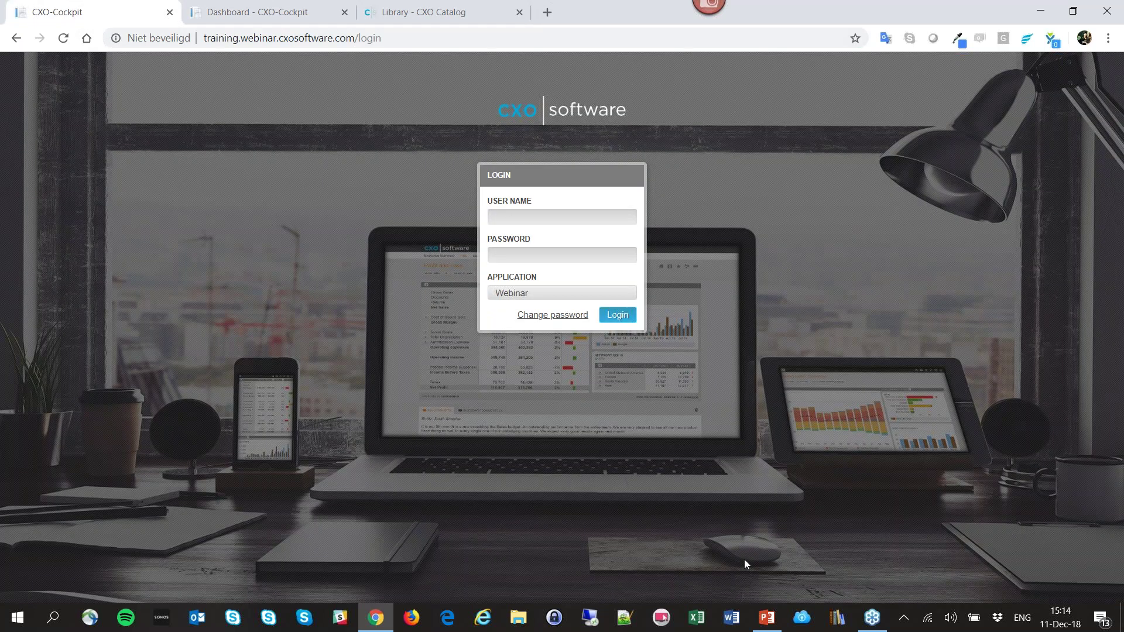
left_click(765, 618)
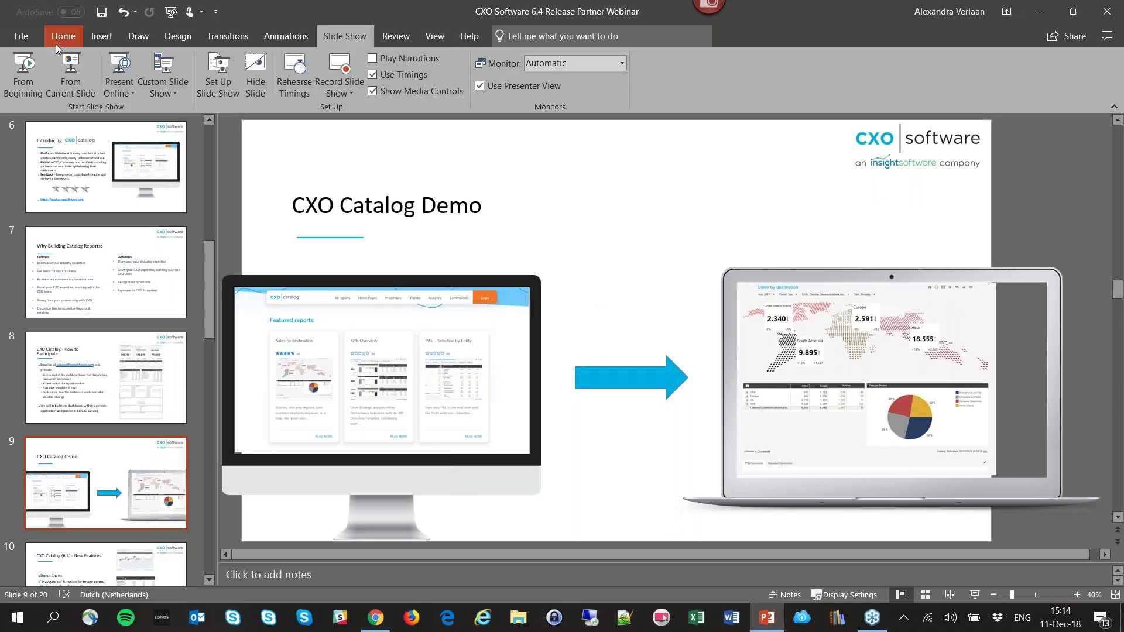
left_click(90, 99)
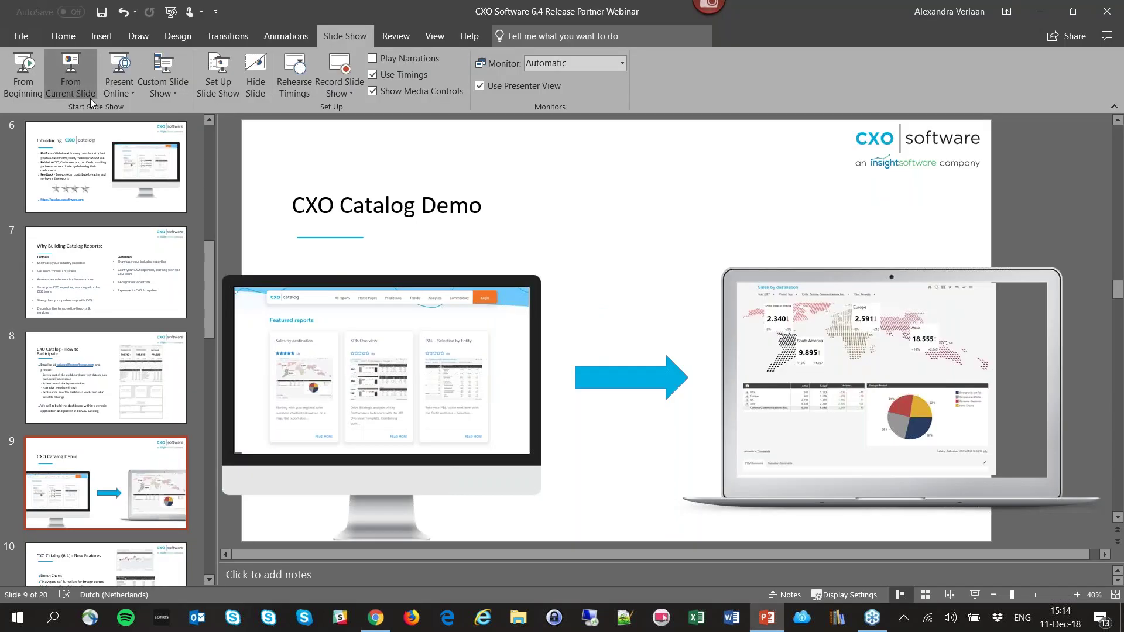
key("Right")
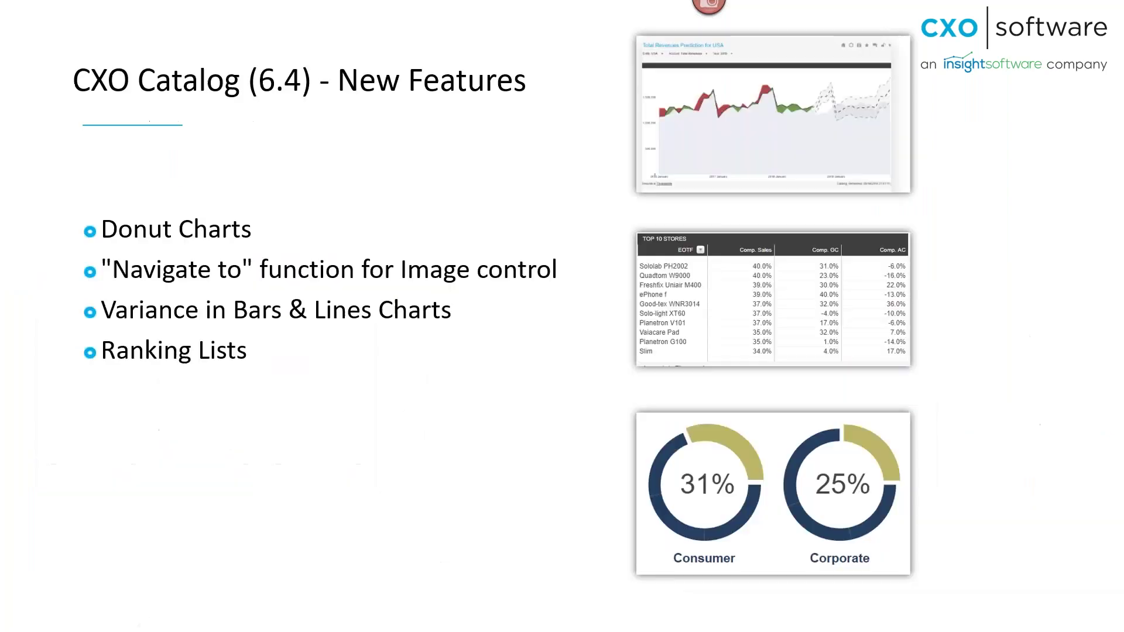
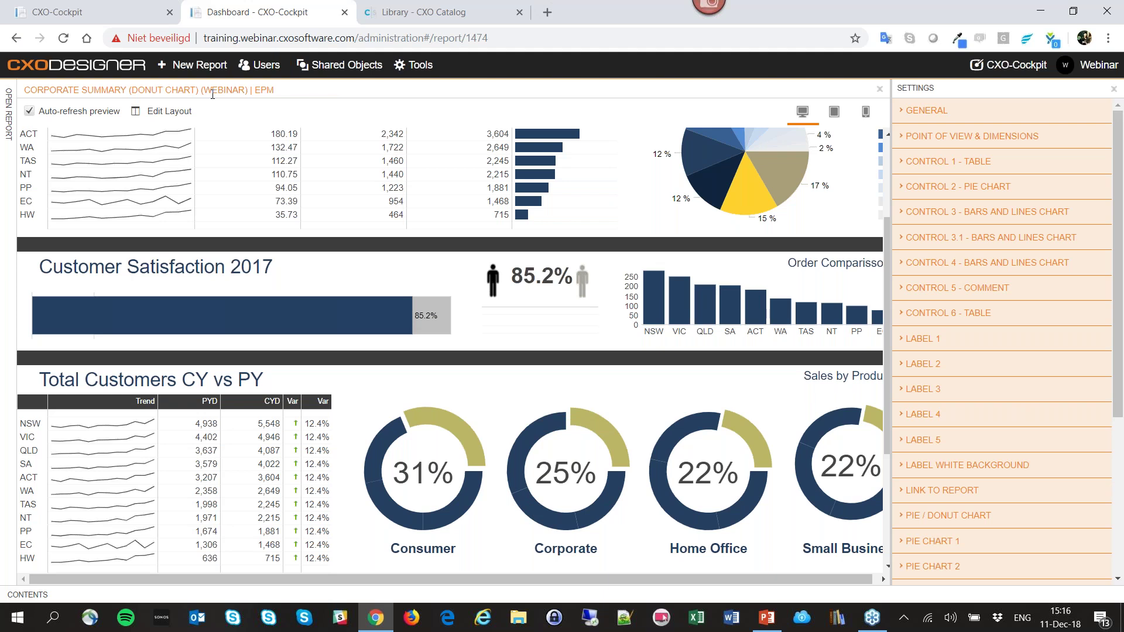
Step: Remove the existing Pie / Donut Chart from the layout, save, and reopen the layout editor
left_click(163, 117)
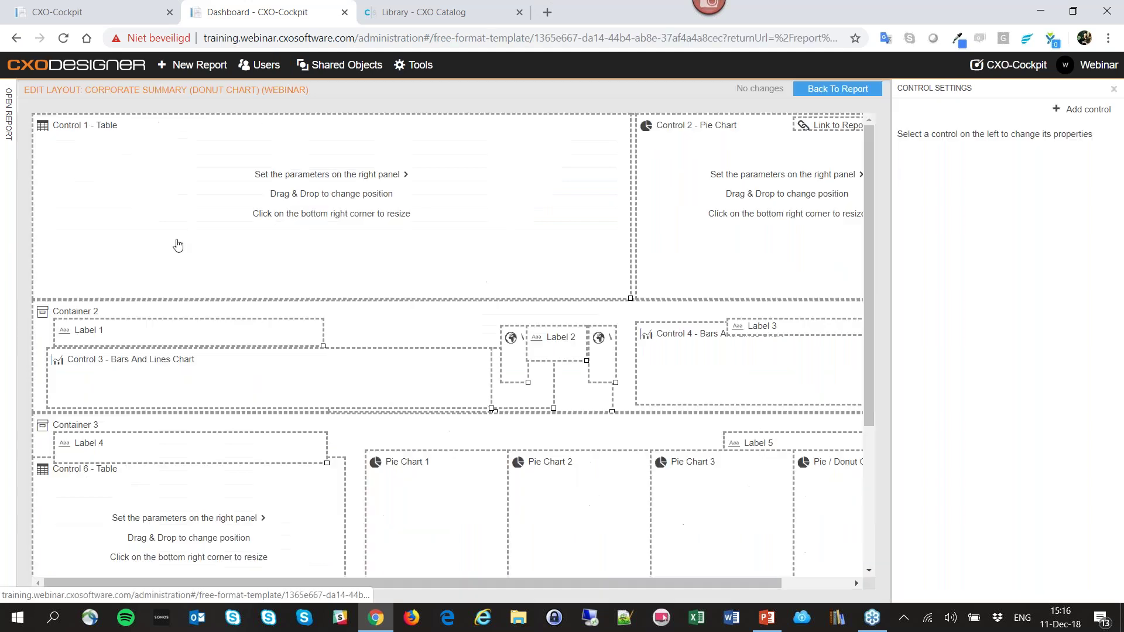
left_click(807, 496)
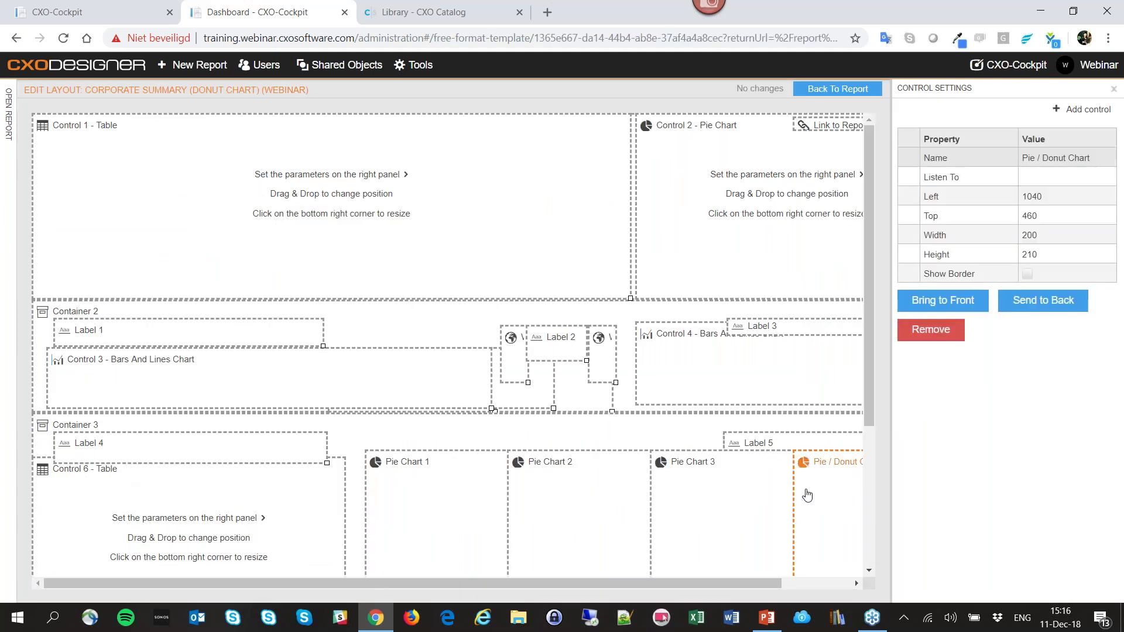
left_click(942, 331)
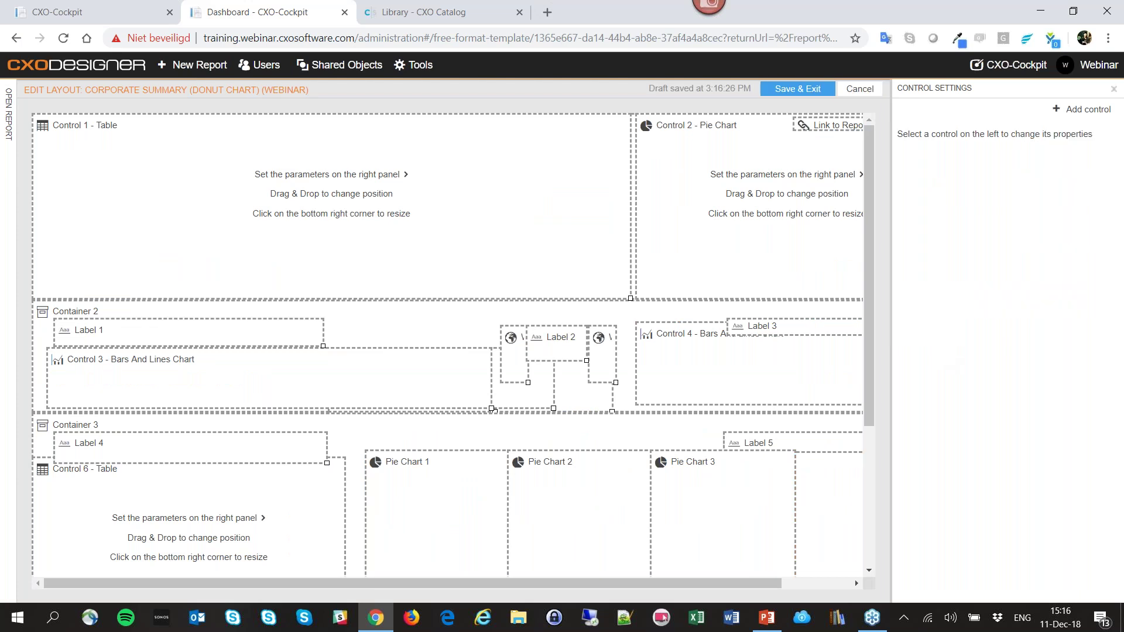
left_click(829, 89)
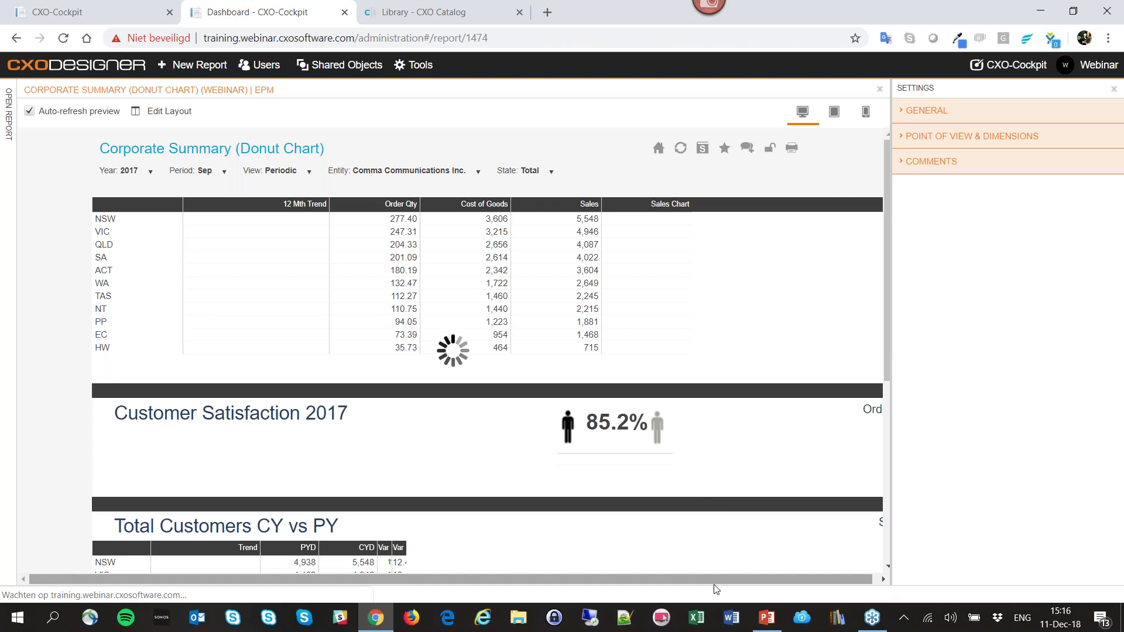
scroll(867, 551, "down", 3)
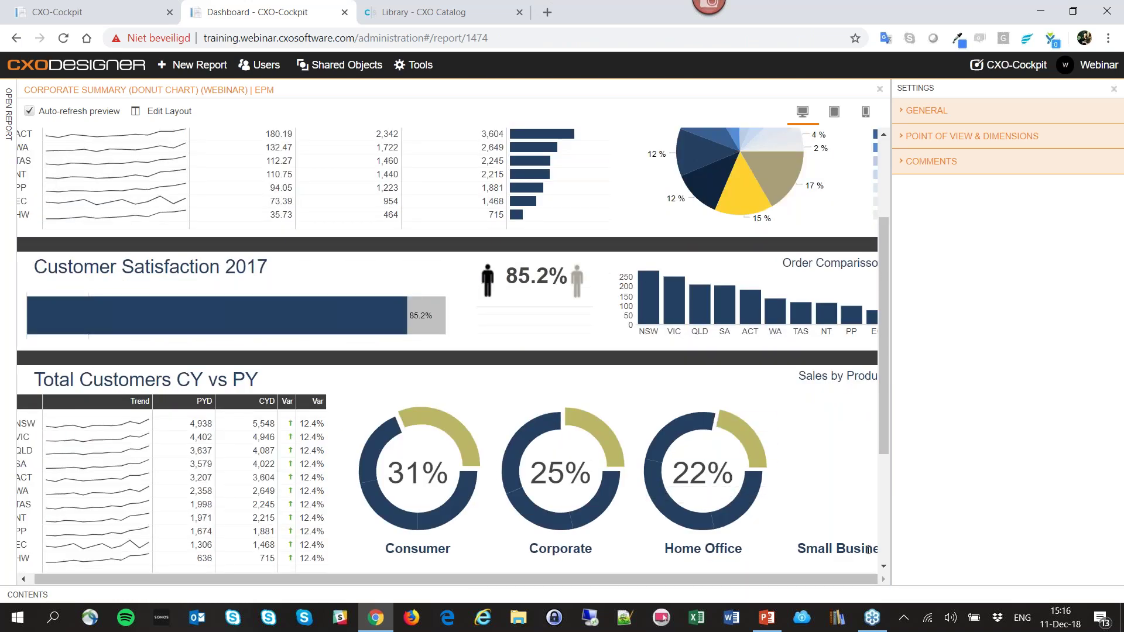
left_click(170, 111)
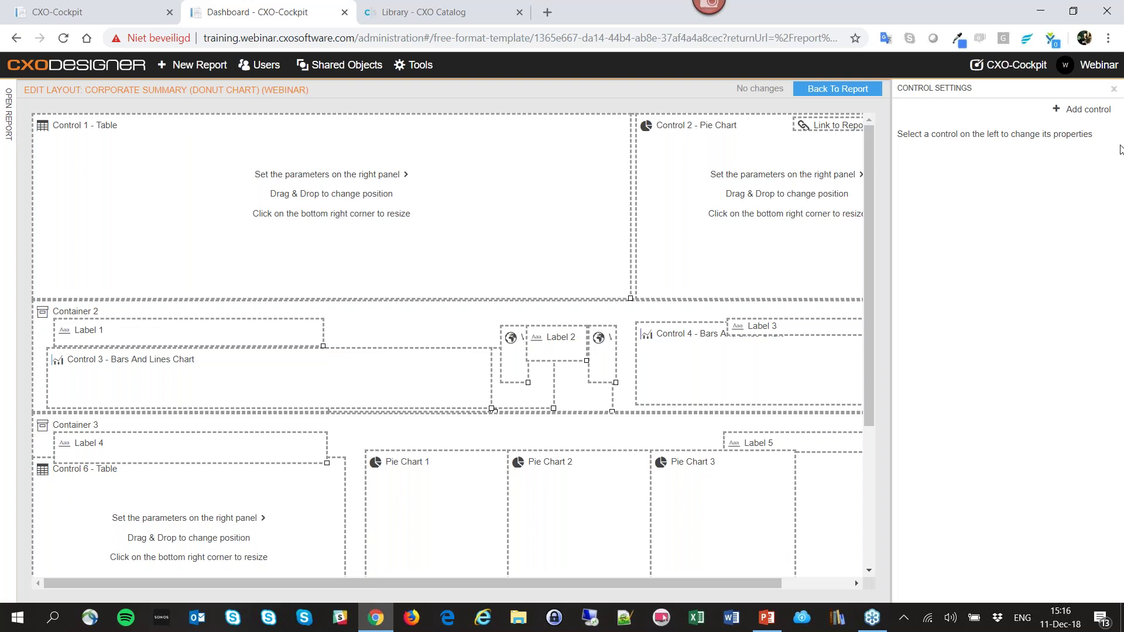
Step: Add a new Pie / Donut Chart next to Pie Chart 3, size it 200 by 210, and save
left_click(1076, 111)
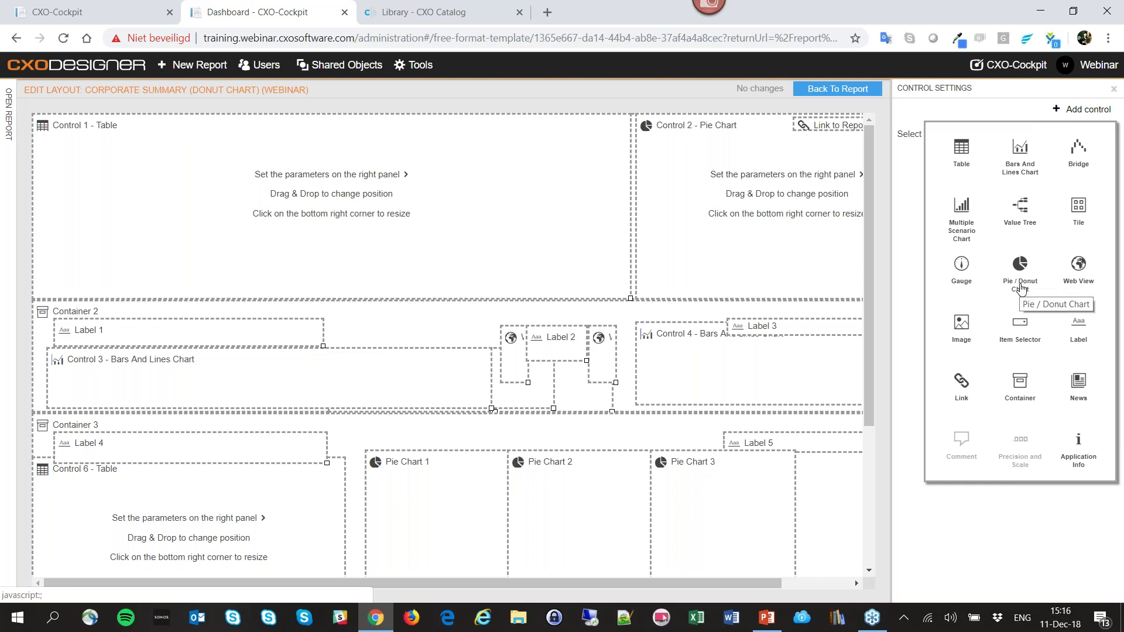
left_click(1022, 288)
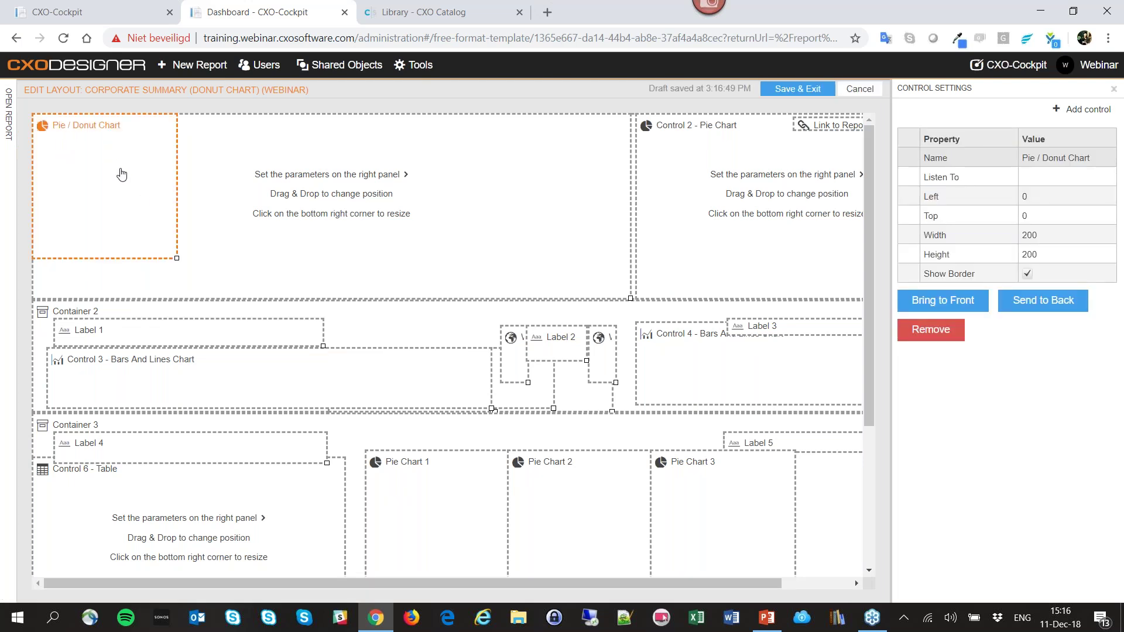
scroll(195, 250, "down", 1)
left_click_drag(76, 155, 844, 515)
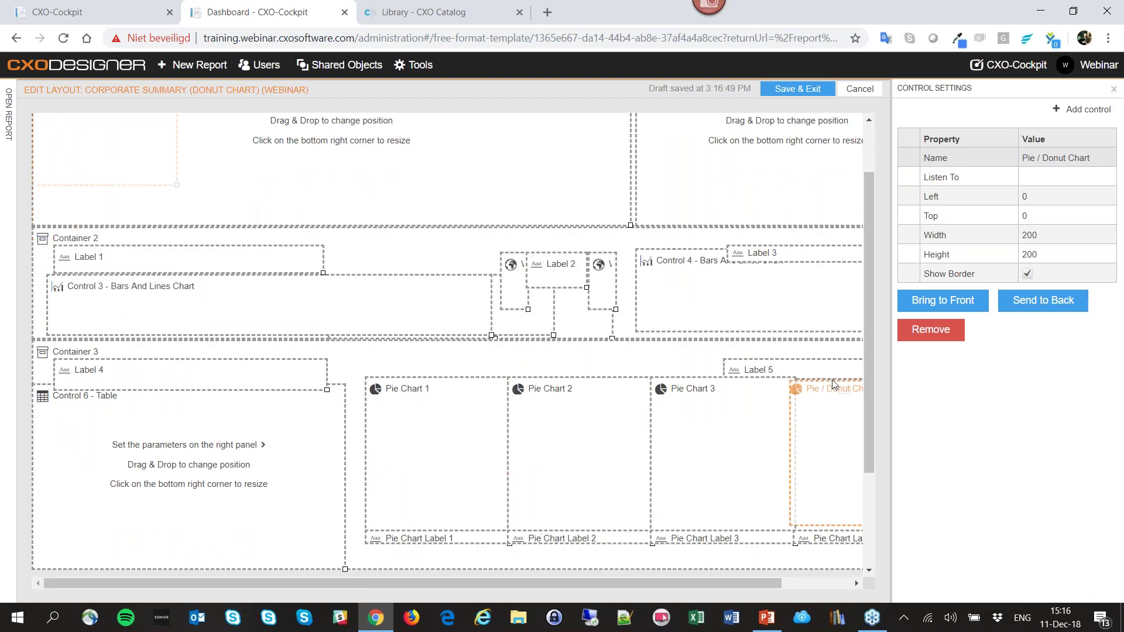
left_click_drag(761, 578, 816, 582)
left_click_drag(814, 498, 719, 382)
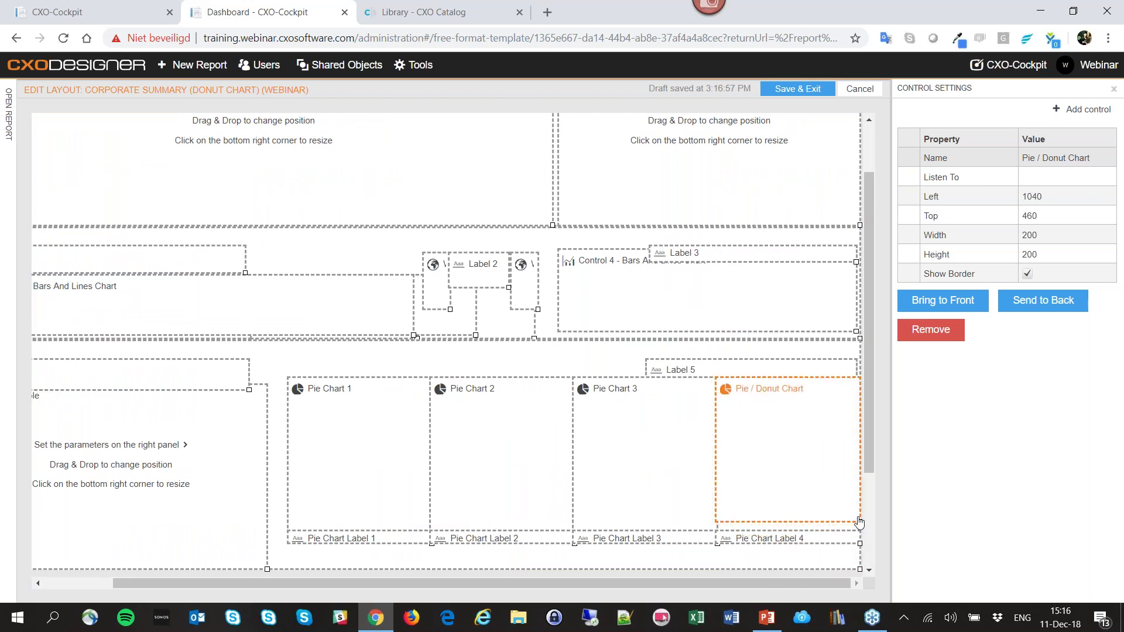
left_click_drag(859, 521, 859, 529)
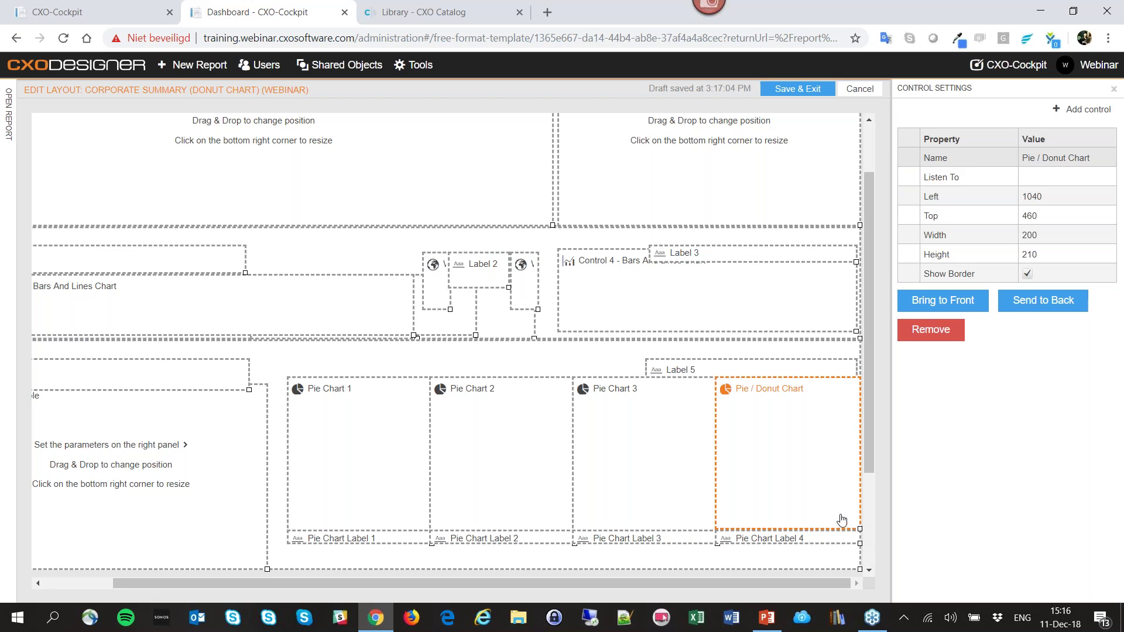
left_click(798, 91)
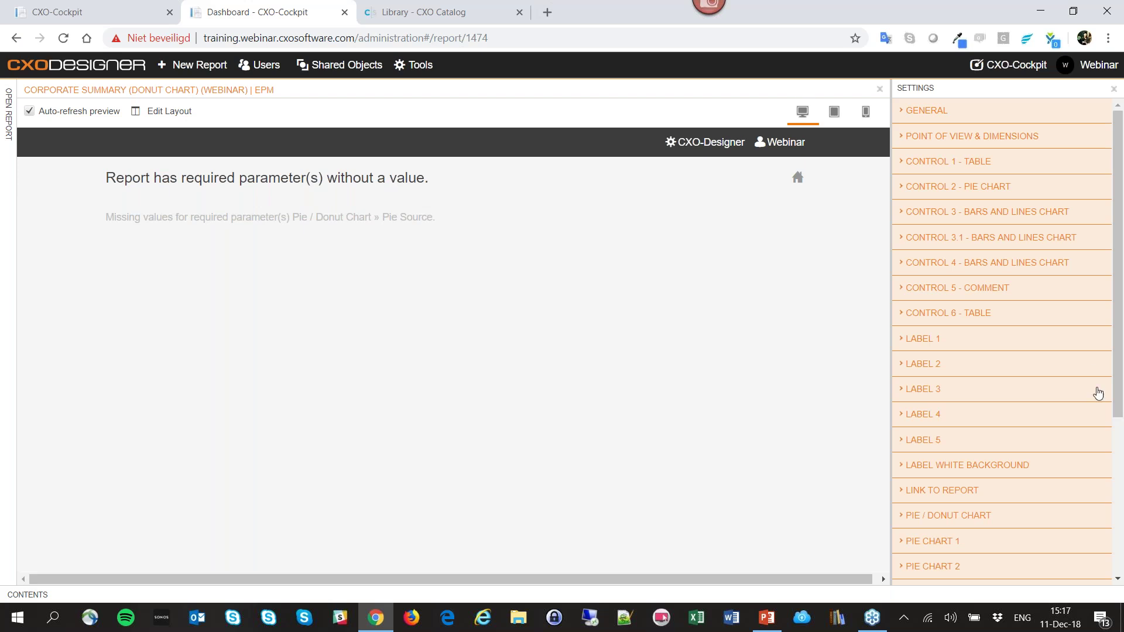
Step: Set the new chart's Pie Source to the report list PIE - Chart Products 4
left_click(980, 517)
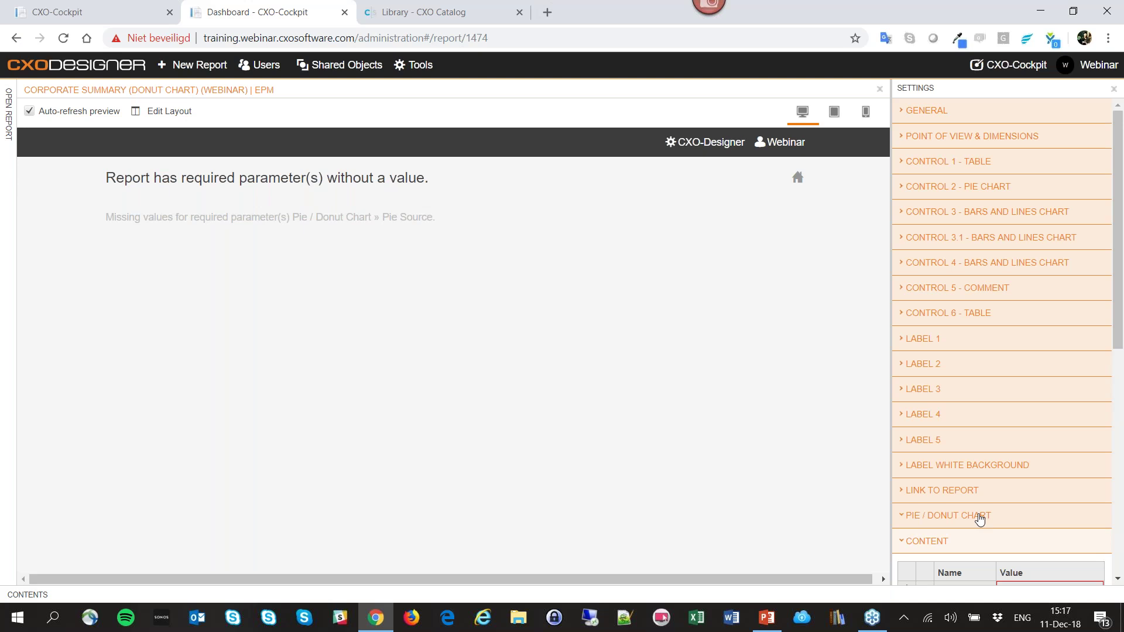
scroll(1015, 452, "down", 3)
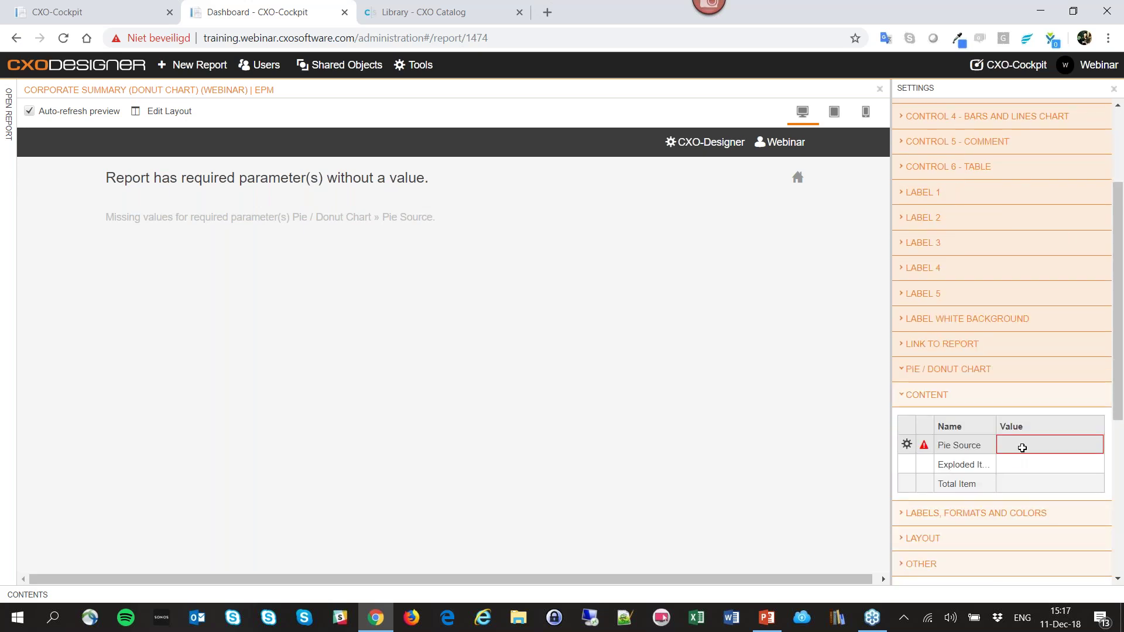
left_click(1022, 448)
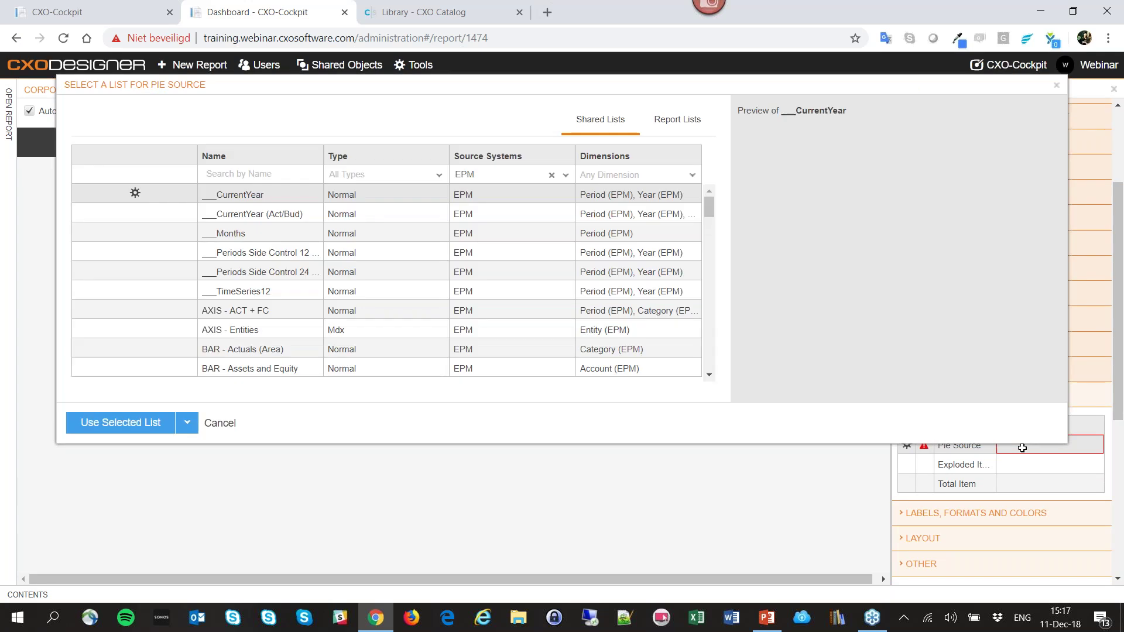
left_click(688, 132)
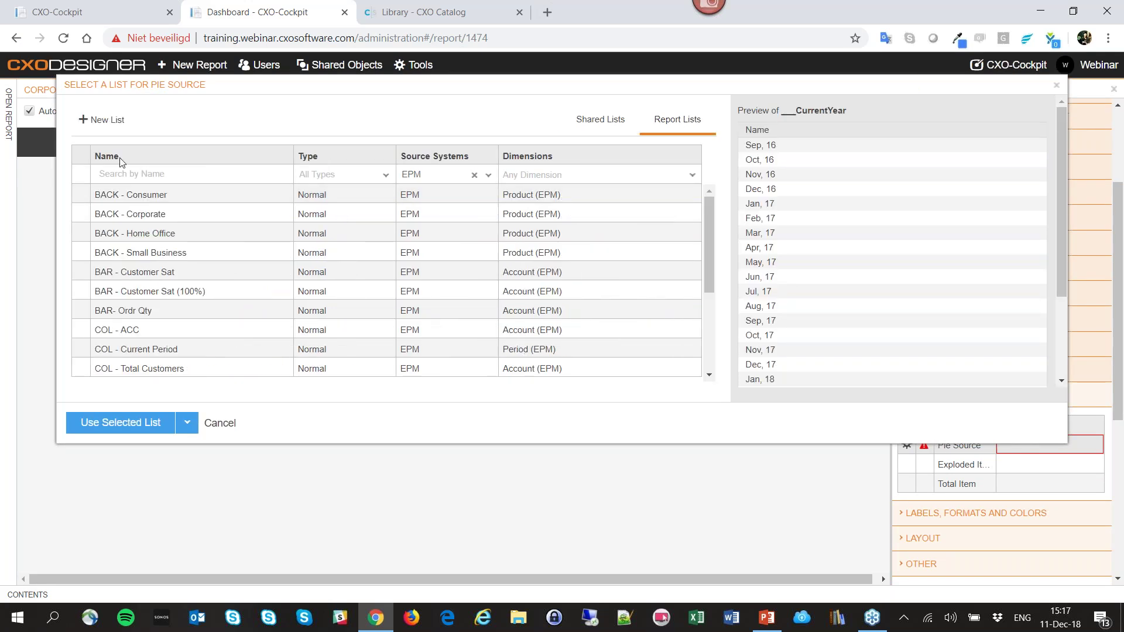
scroll(155, 275, "down", 3)
left_click(136, 317)
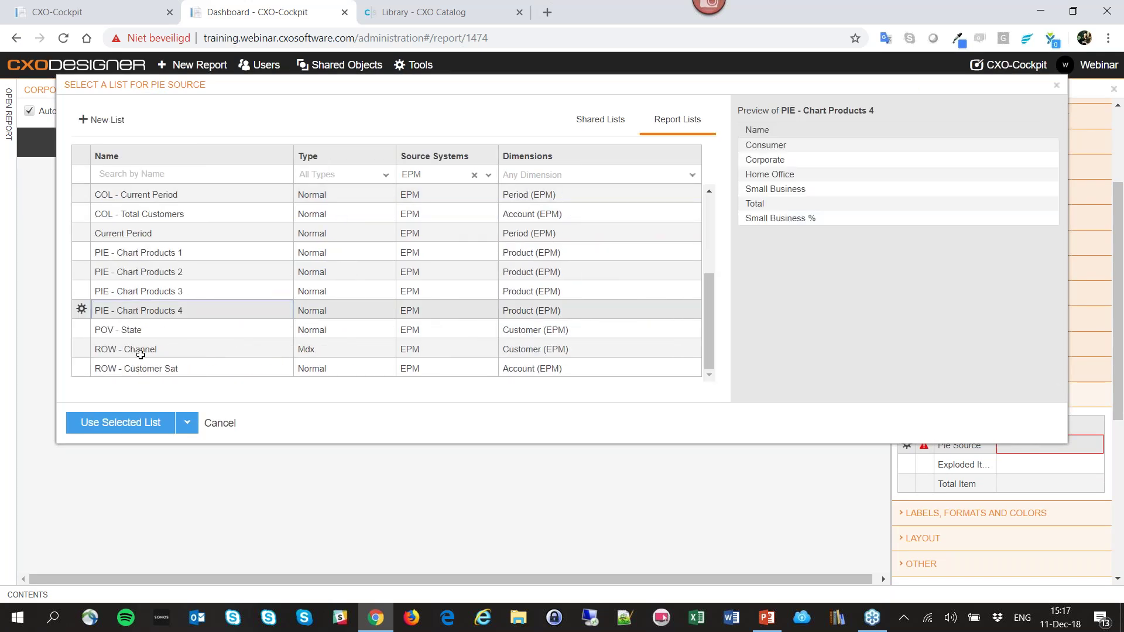
left_click(139, 420)
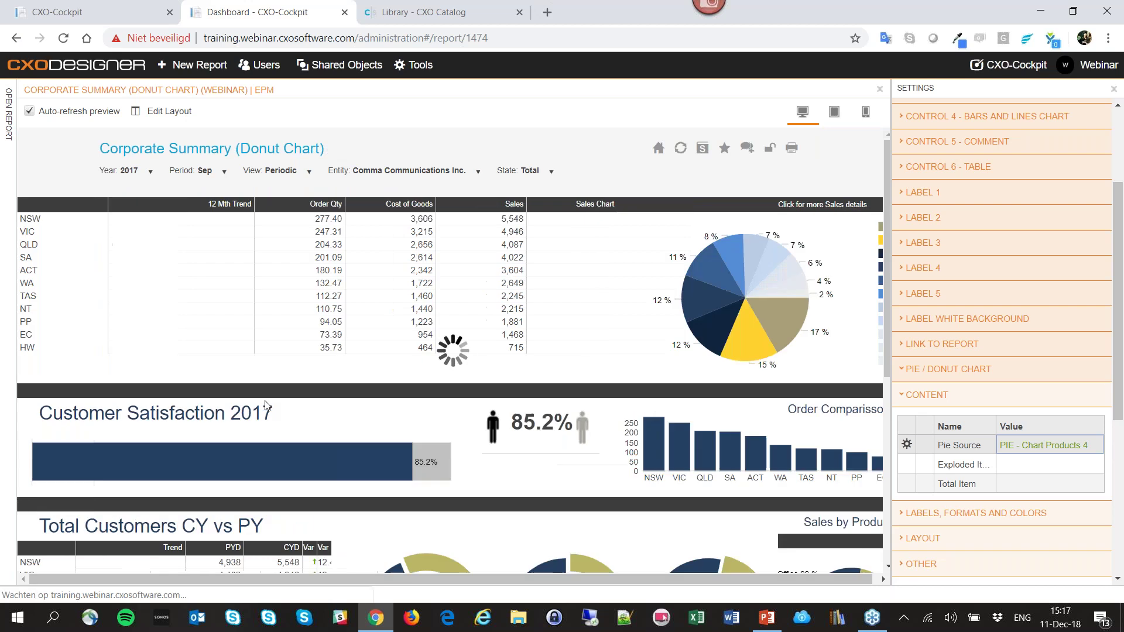
Step: Set the chart's Exploded Item to Small Business
scroll(843, 516, "down", 3)
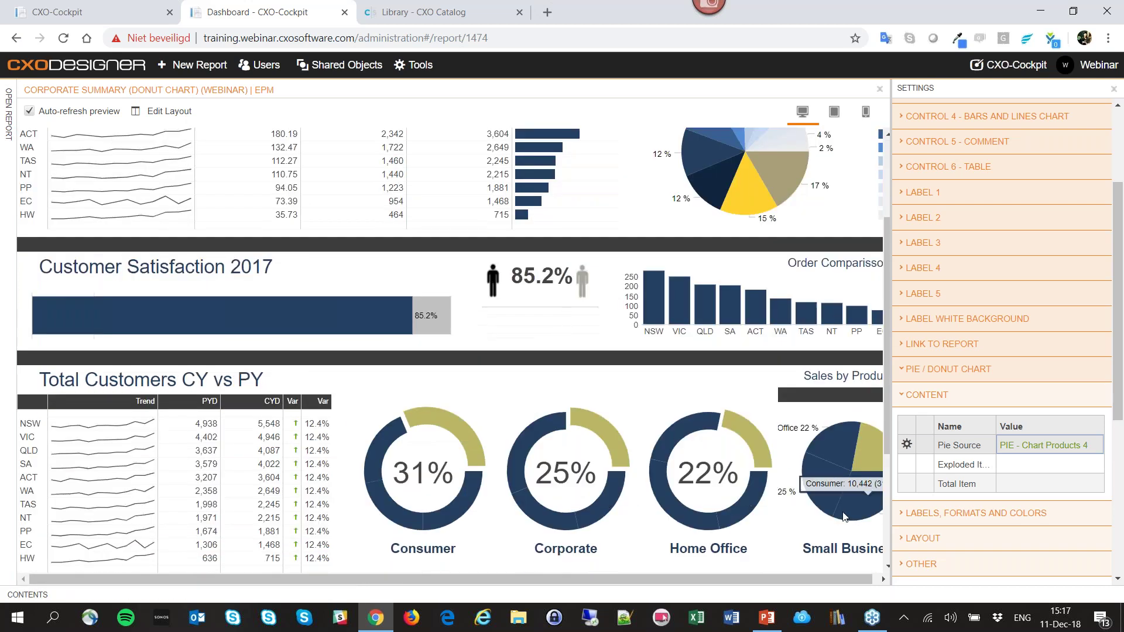
left_click(1047, 464)
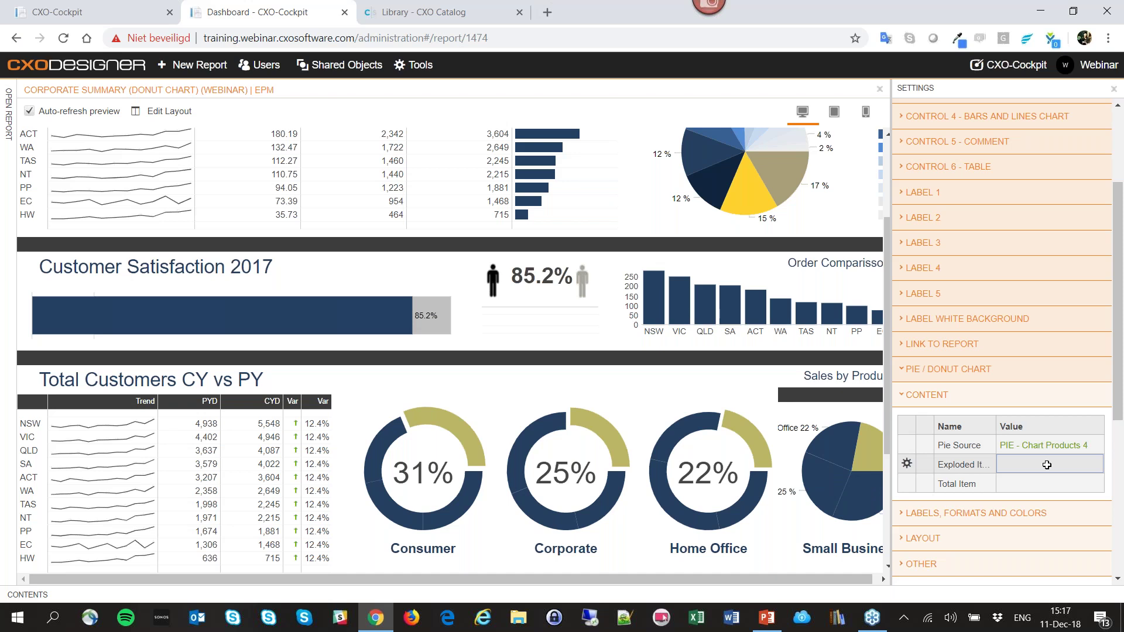
left_click(1047, 464)
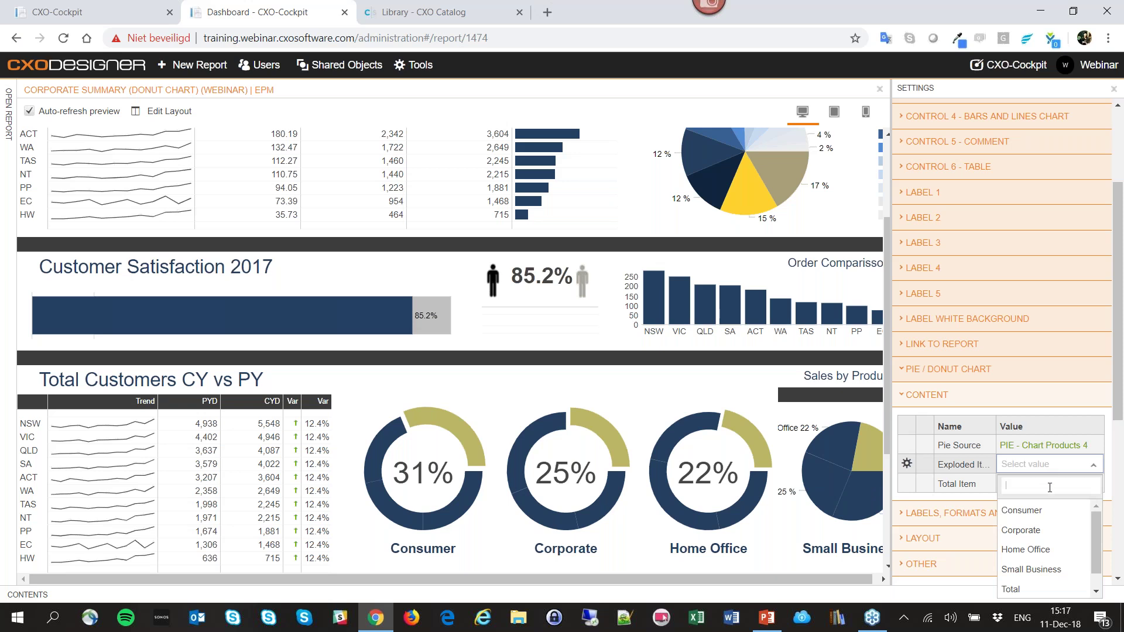
left_click(1024, 570)
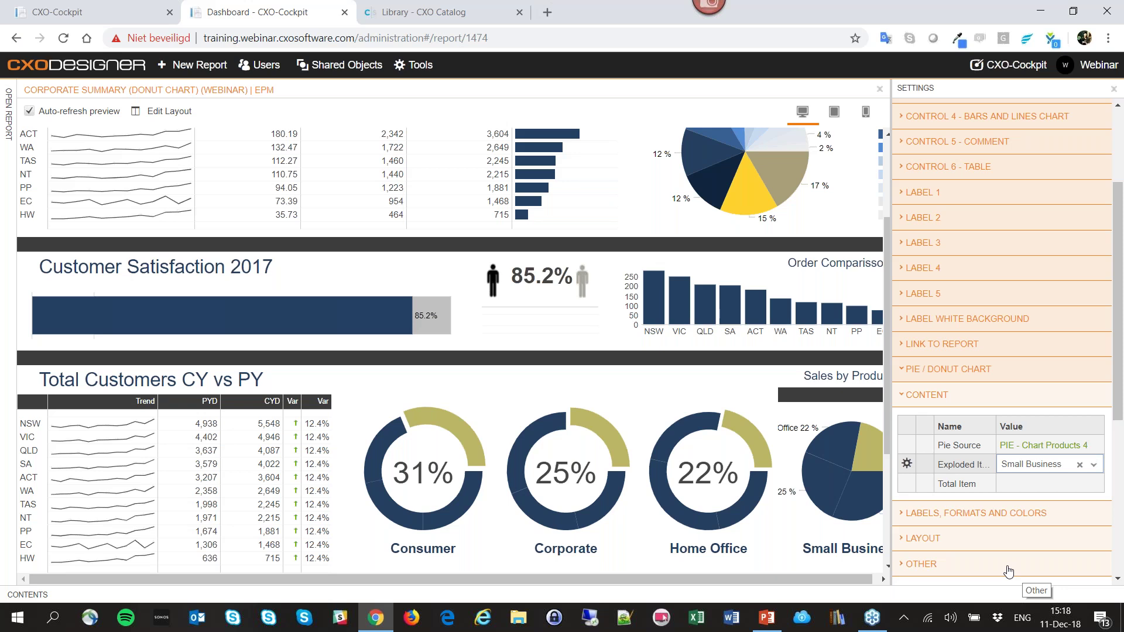
left_click(938, 543)
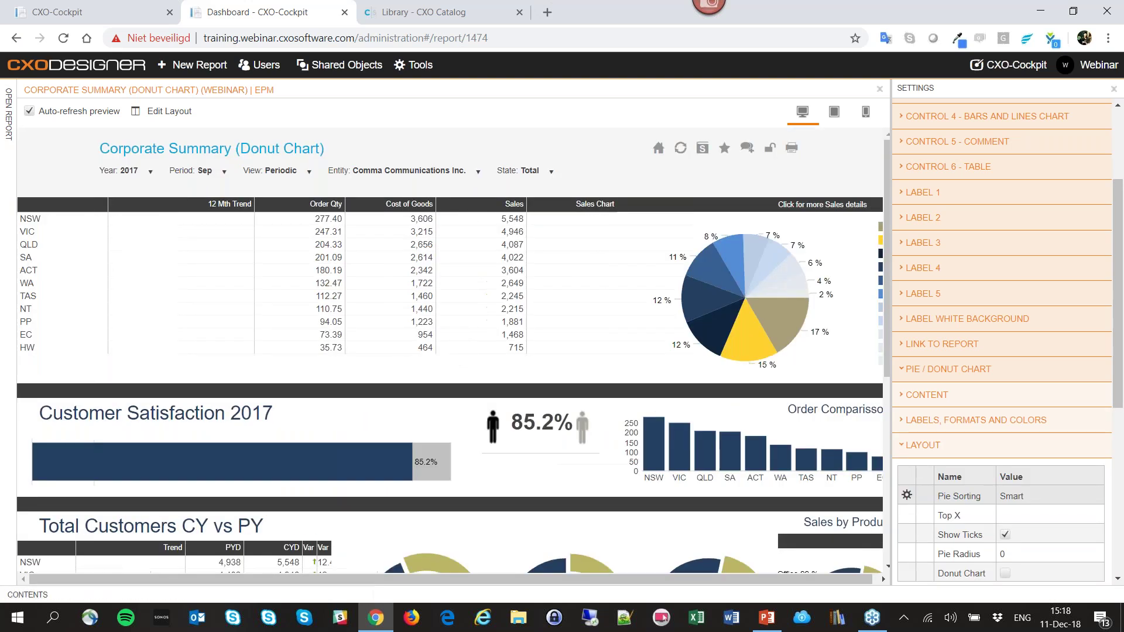
Step: Turn on Donut Chart in the Layout settings so the chart renders as a hollow ring
scroll(1028, 497, "down", 2)
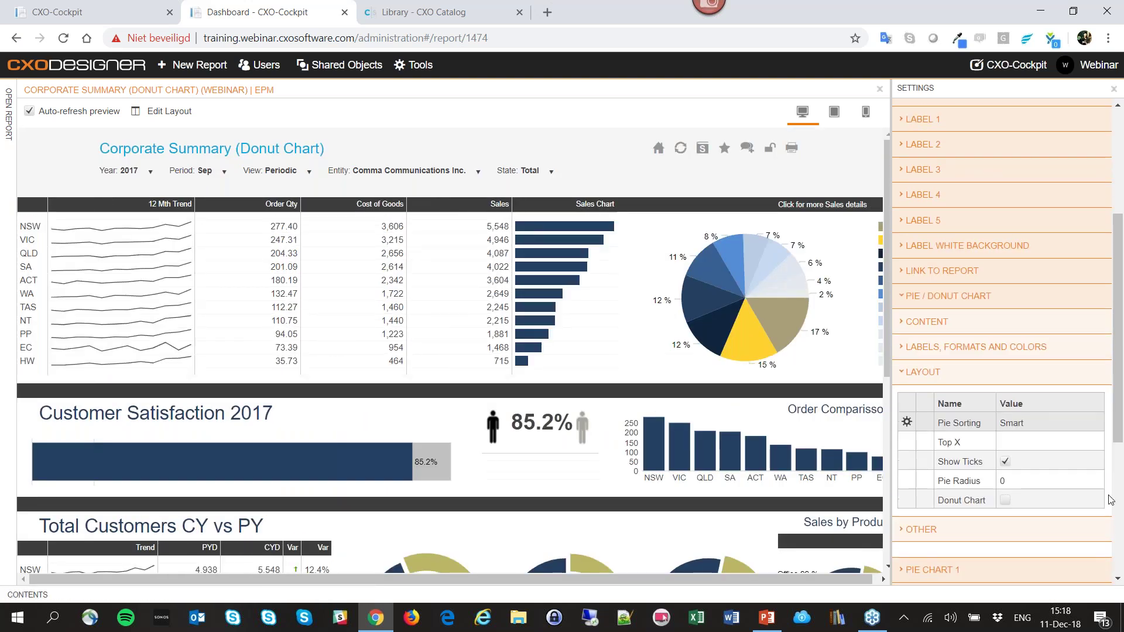
left_click(1006, 501)
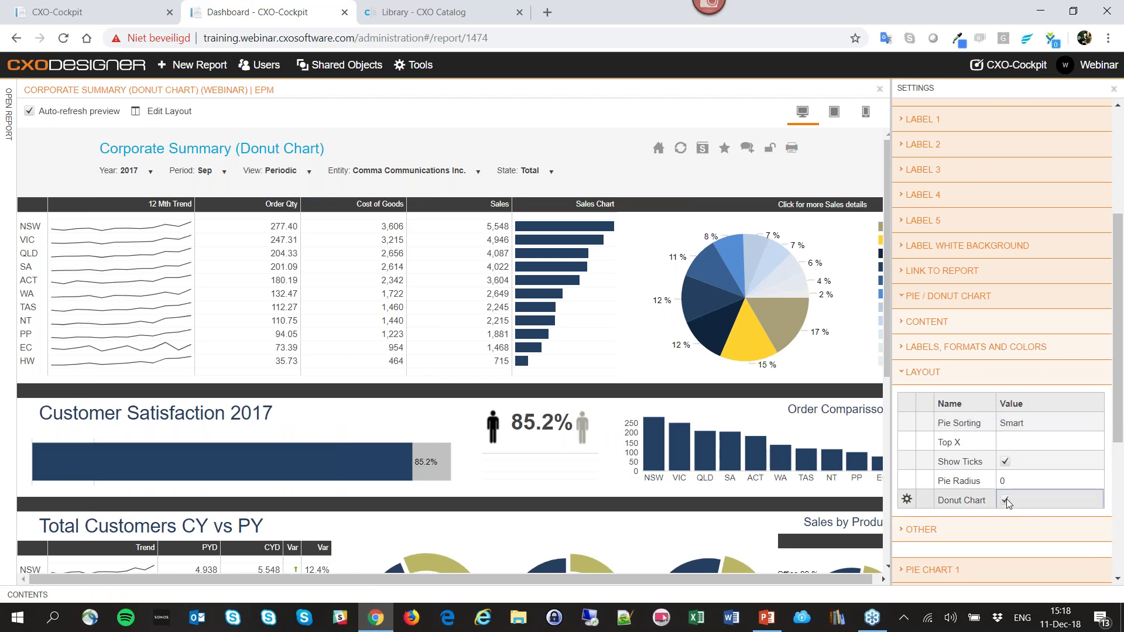
scroll(797, 472, "down", 5)
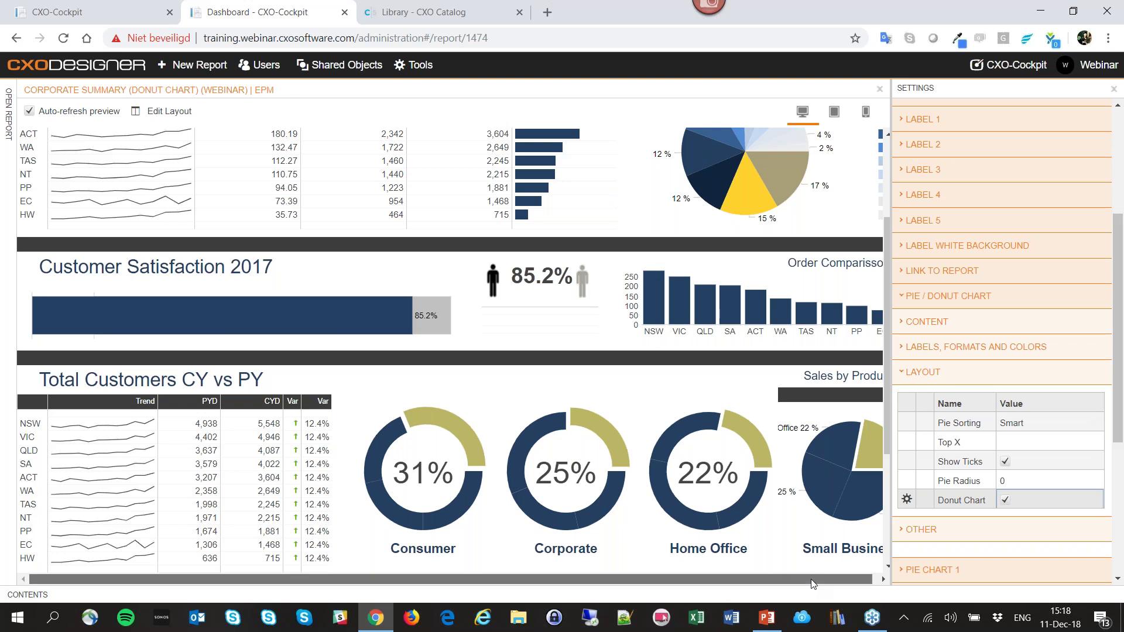
left_click_drag(813, 581, 844, 581)
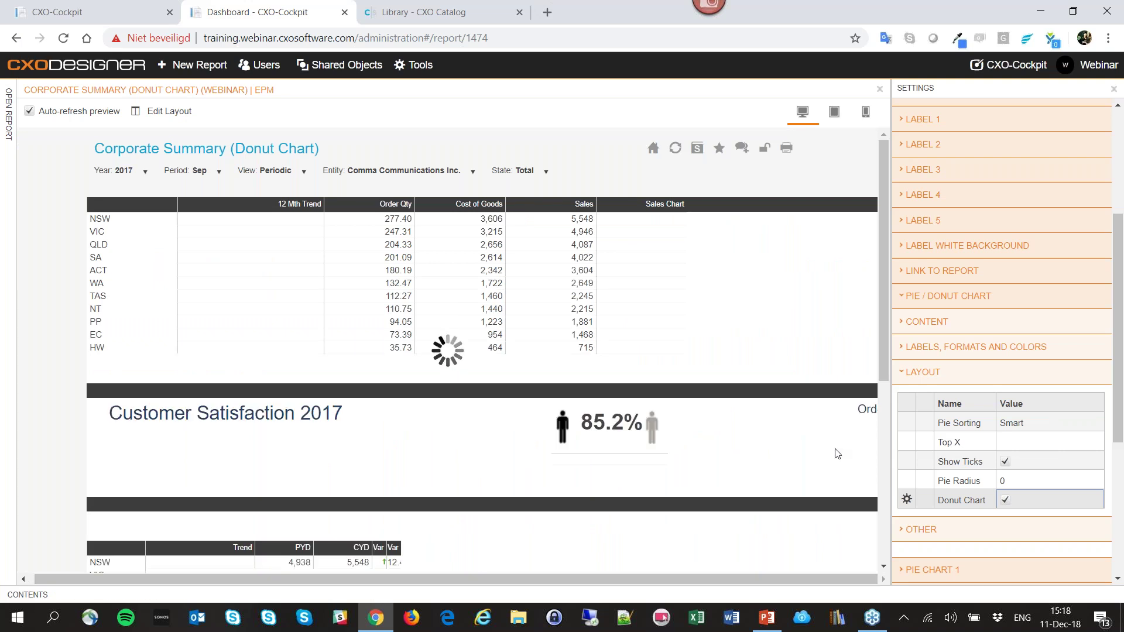
scroll(835, 460, "down", 2)
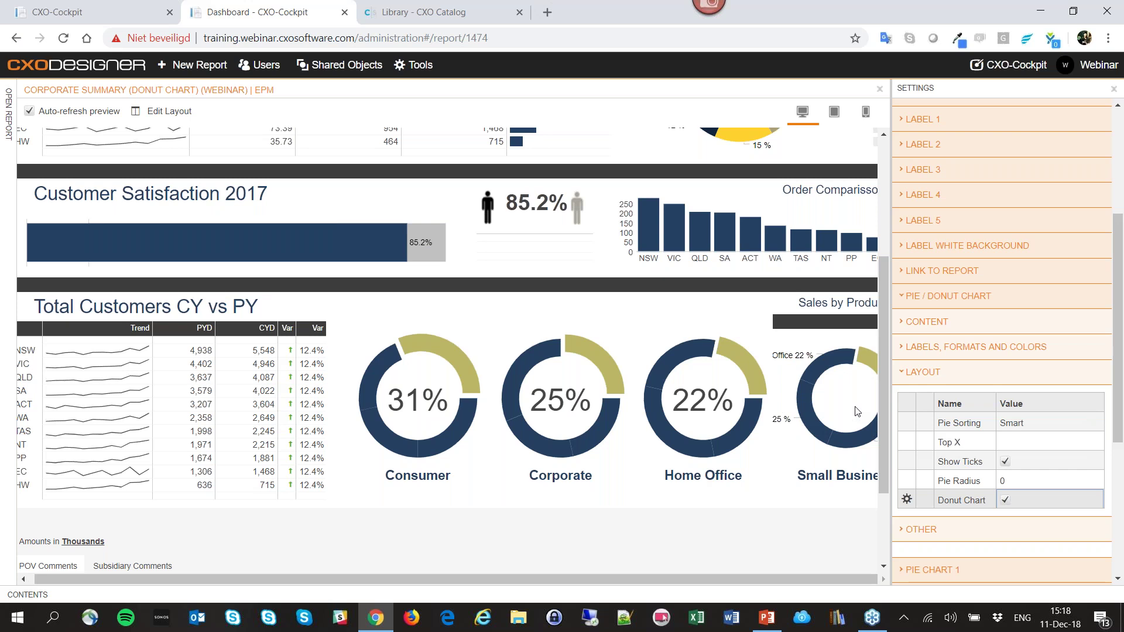
left_click(917, 323)
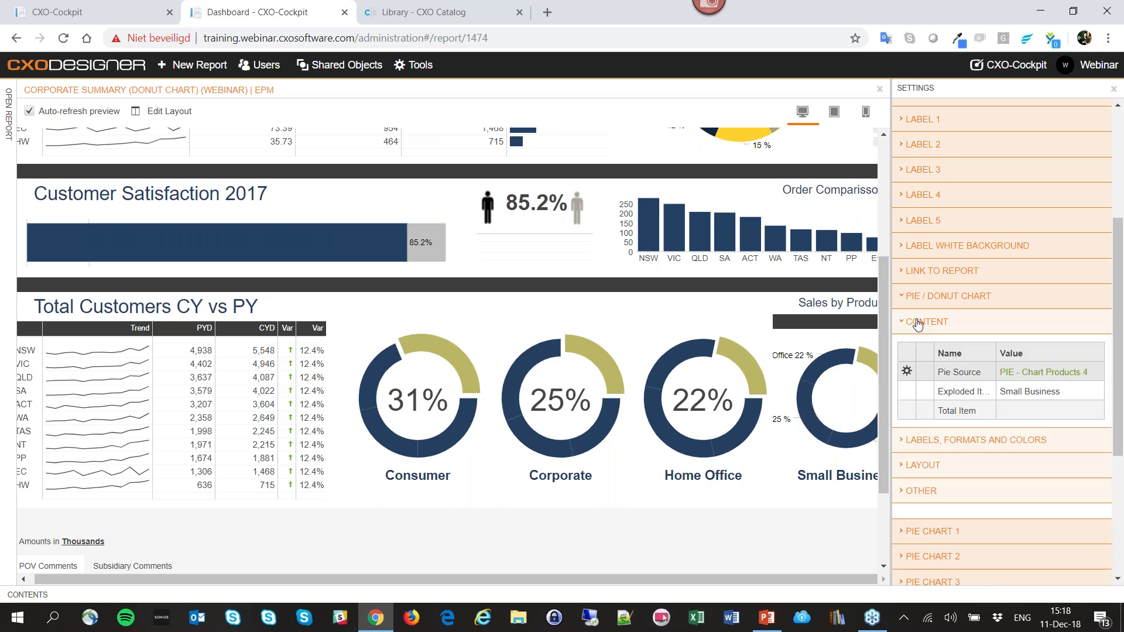
Step: Set the donut's Central Value to Exploded Item (%)
left_click(925, 442)
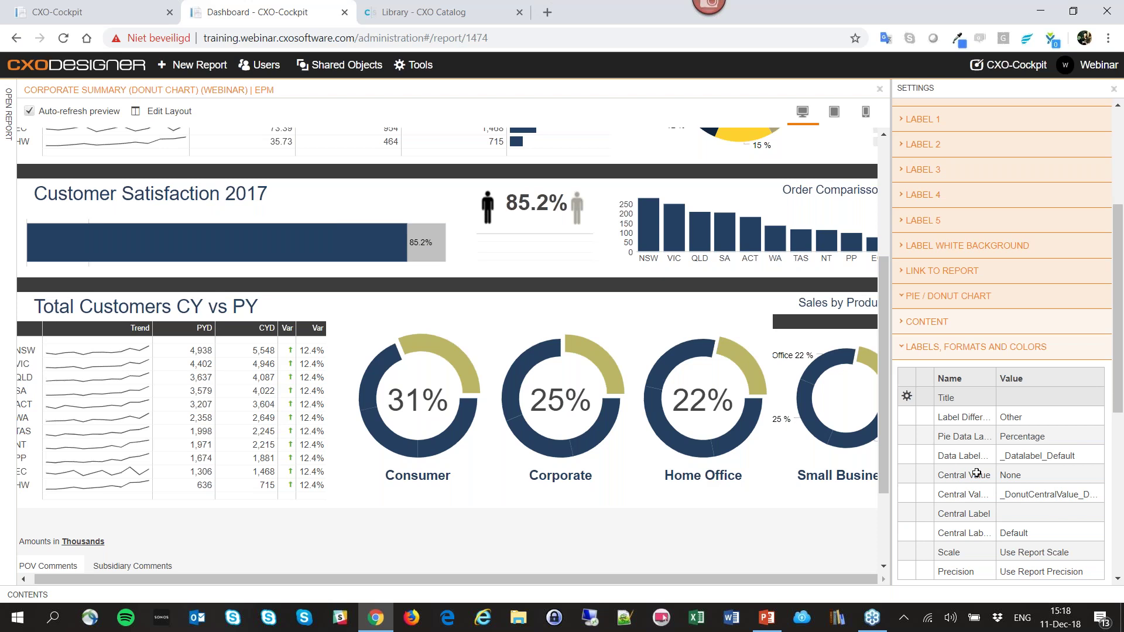
left_click(1015, 475)
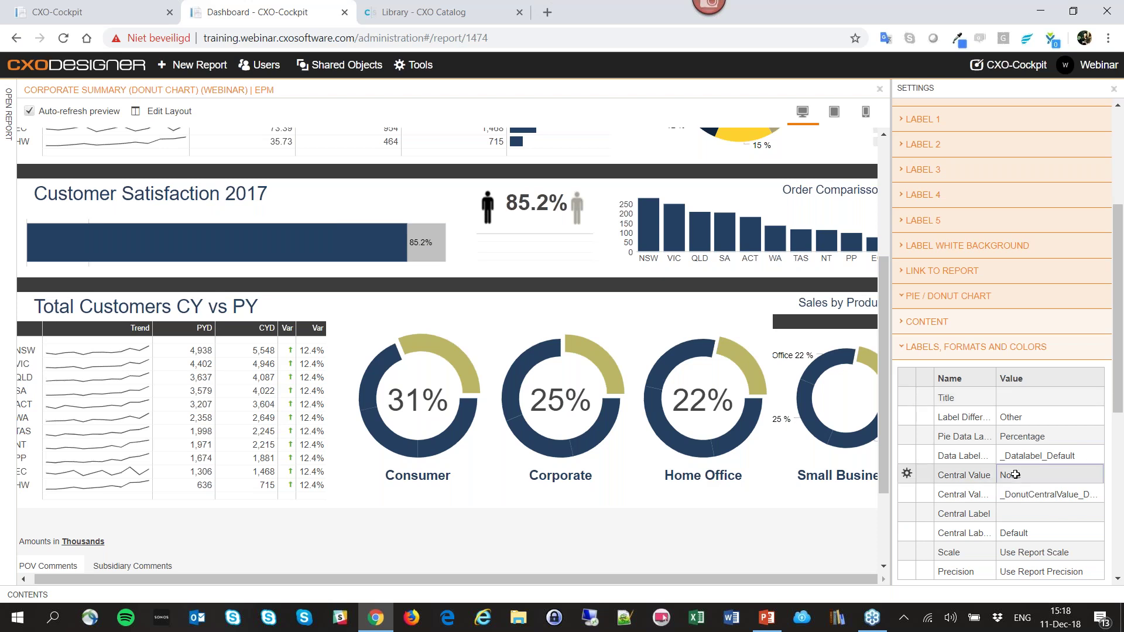
left_click(1015, 475)
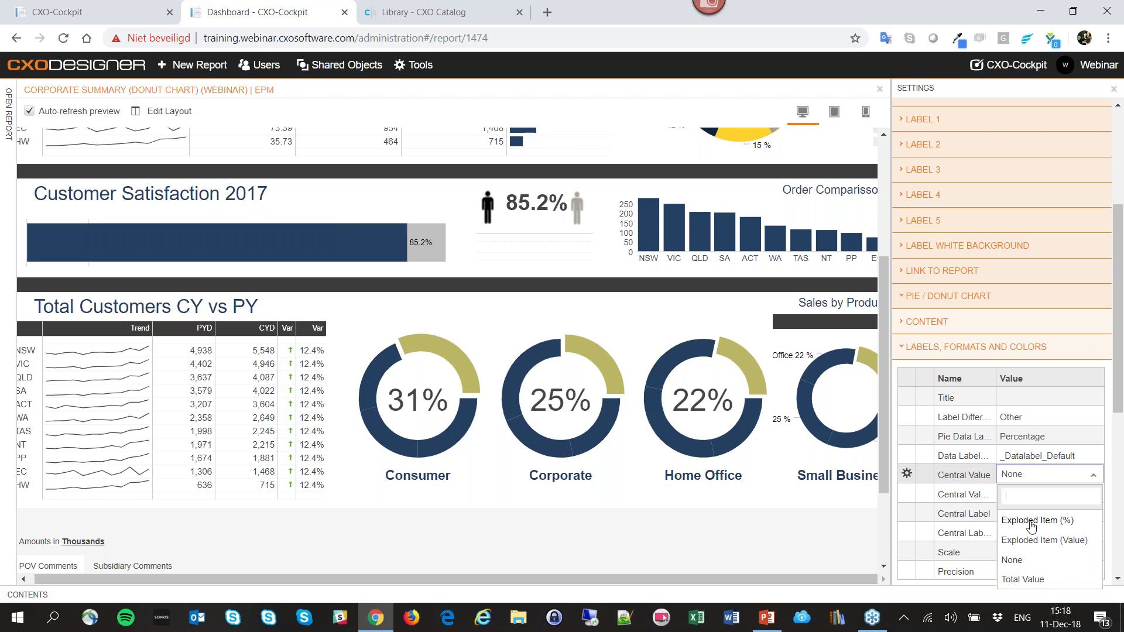
left_click(1032, 521)
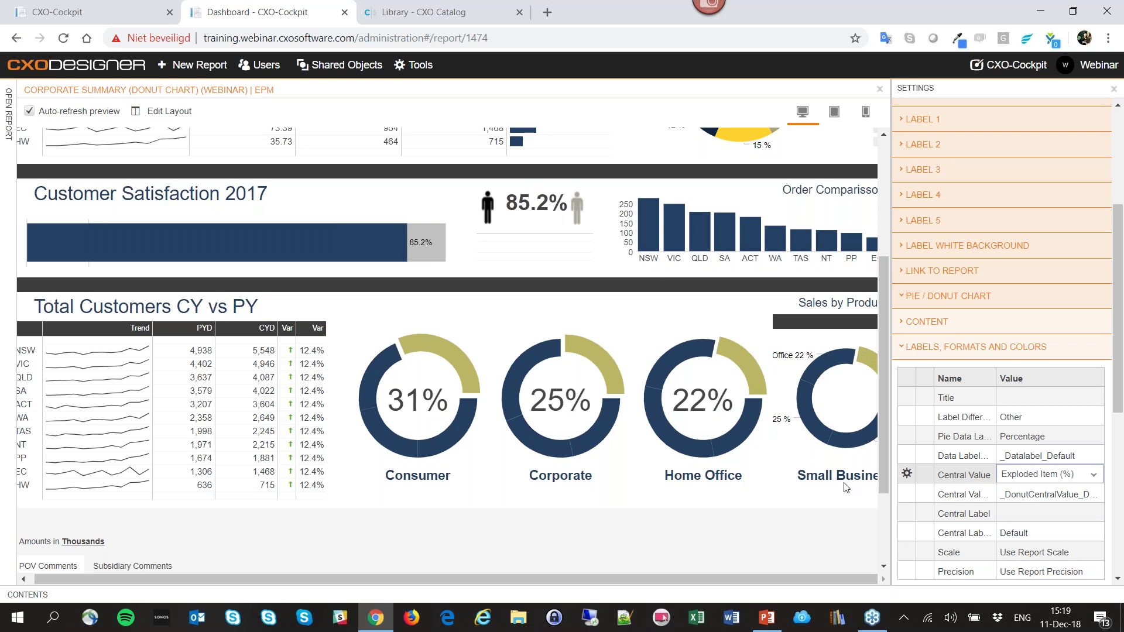
Step: Set Pie Data Labels to None
left_click(966, 434)
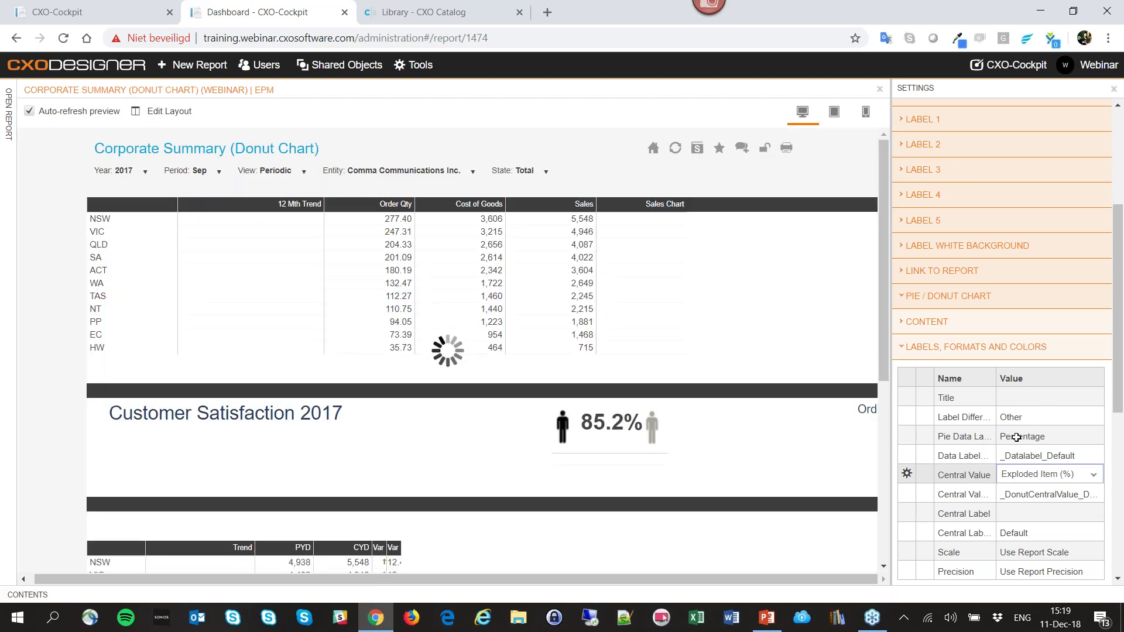
left_click(1019, 438)
left_click(1019, 438)
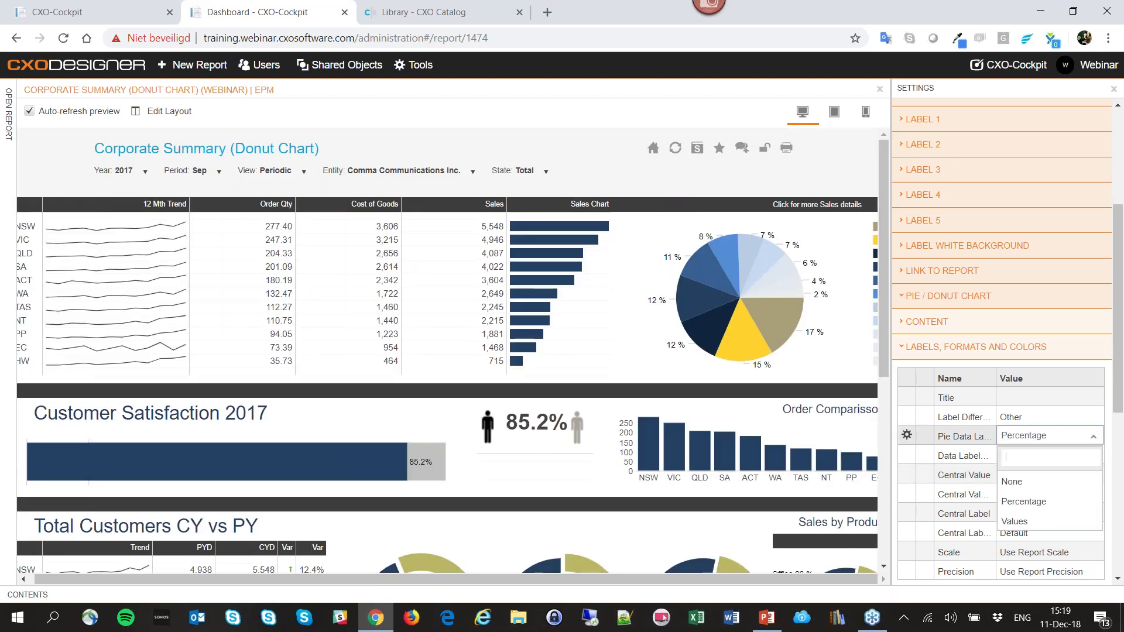
left_click(1016, 479)
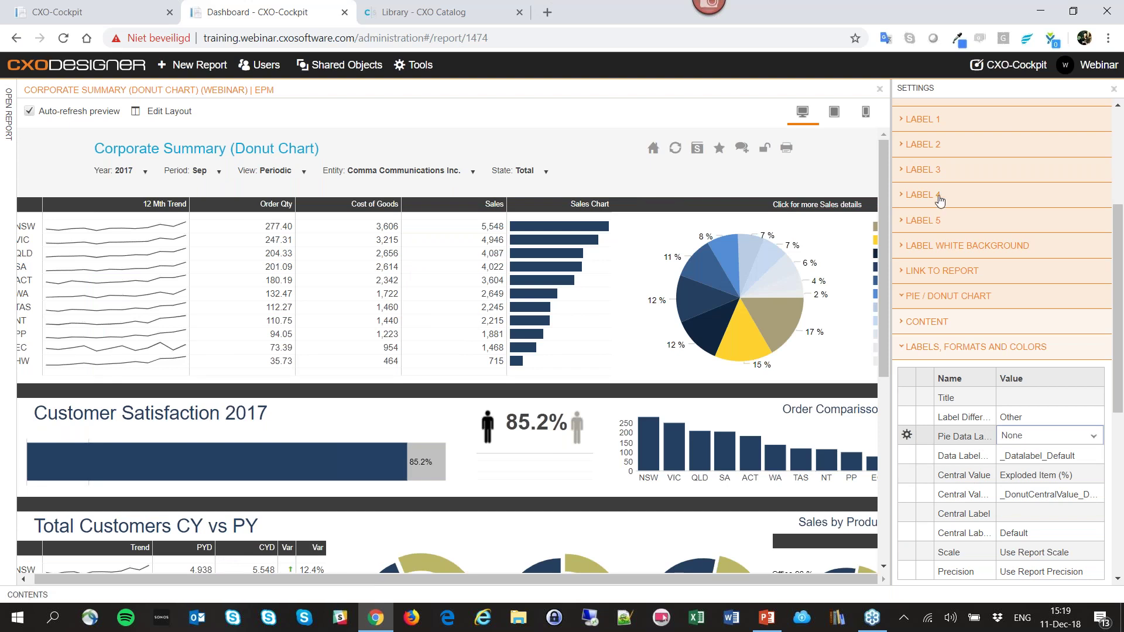
scroll(781, 465, "down", 3)
Step: From the report list, open the Webinar report Navigate to function for Images (Clickable images)
left_click(12, 135)
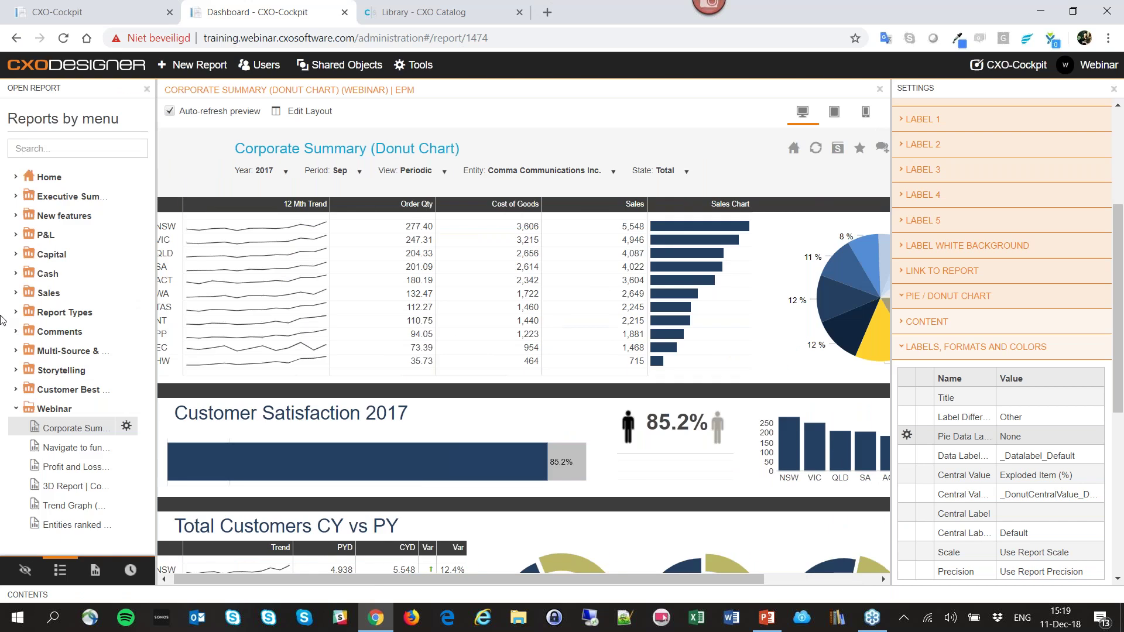
left_click(69, 449)
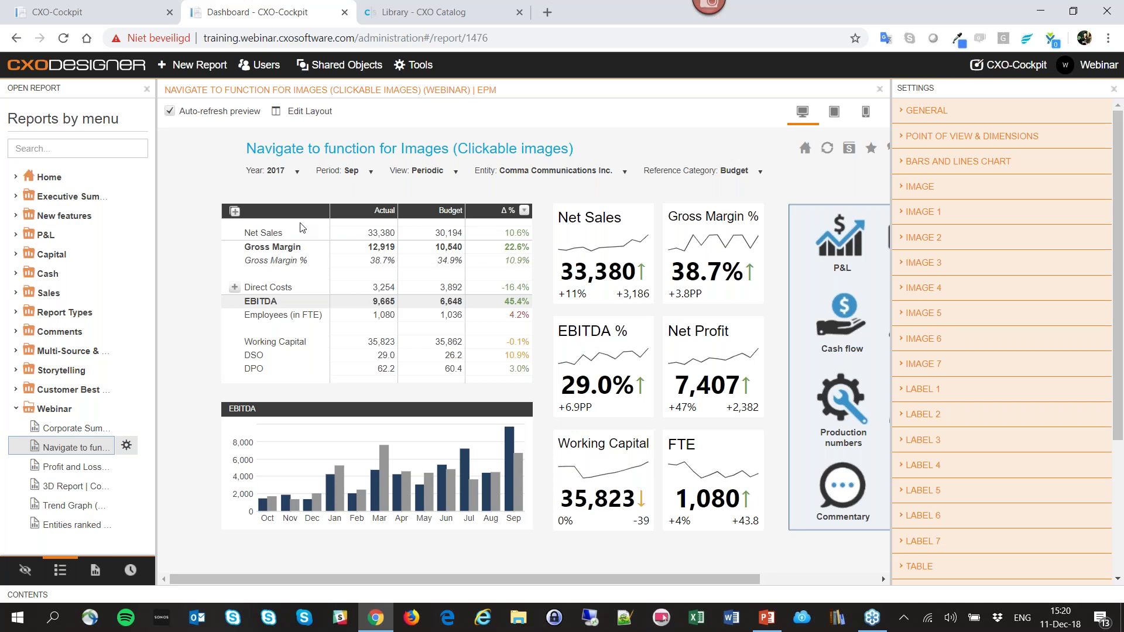
Step: Close the report list and expand the IMAGE 2 and IMAGE 1 settings
left_click(66, 217)
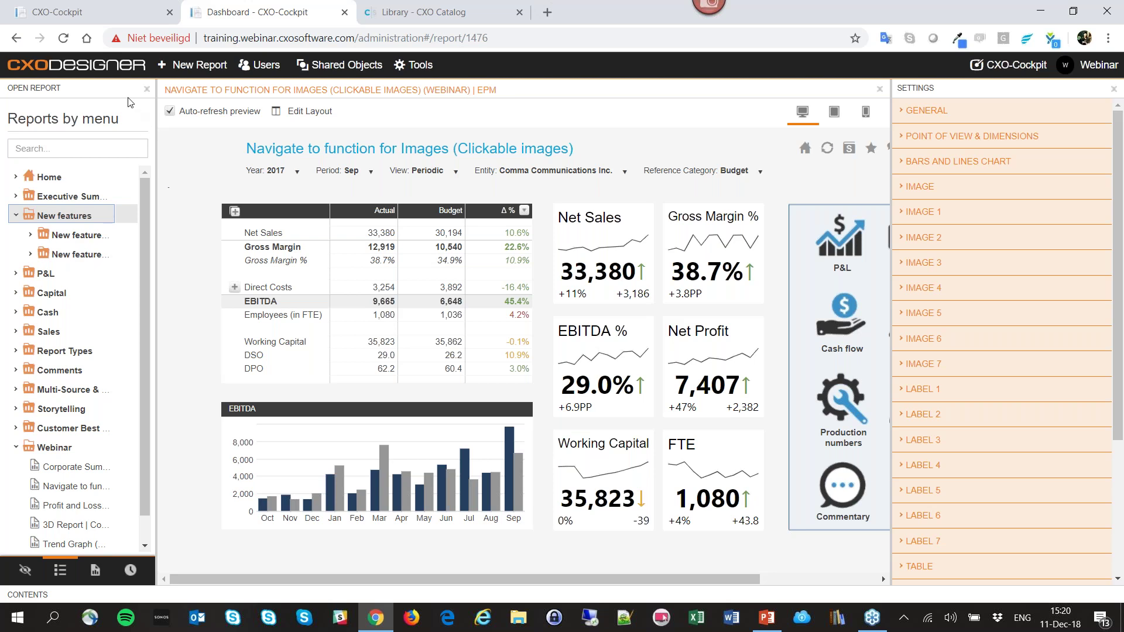
left_click(147, 89)
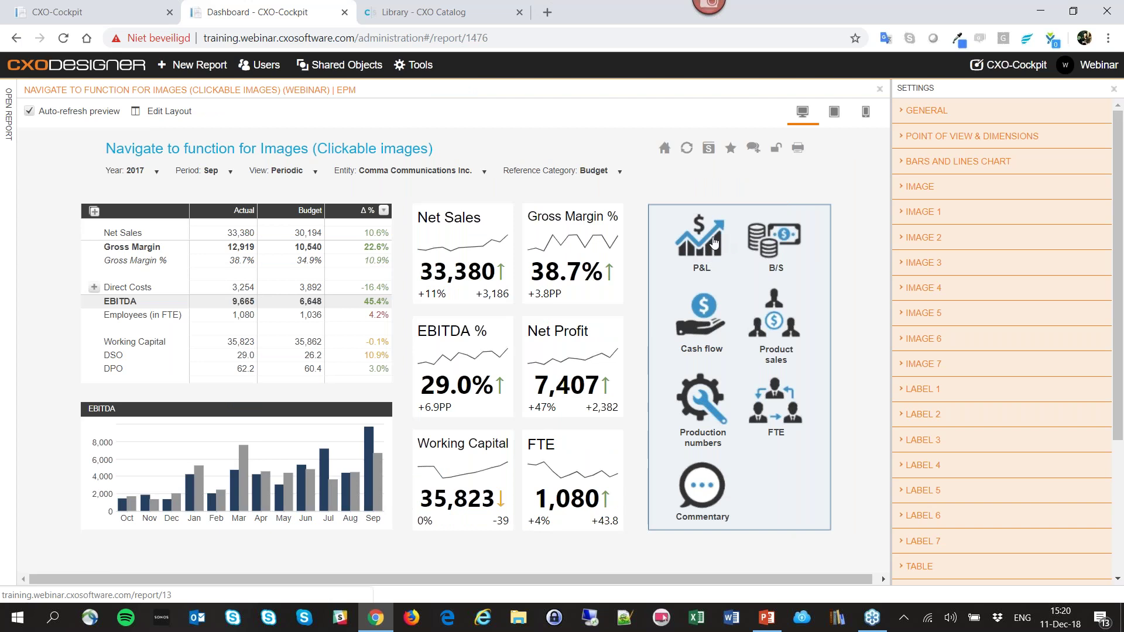
left_click(902, 240)
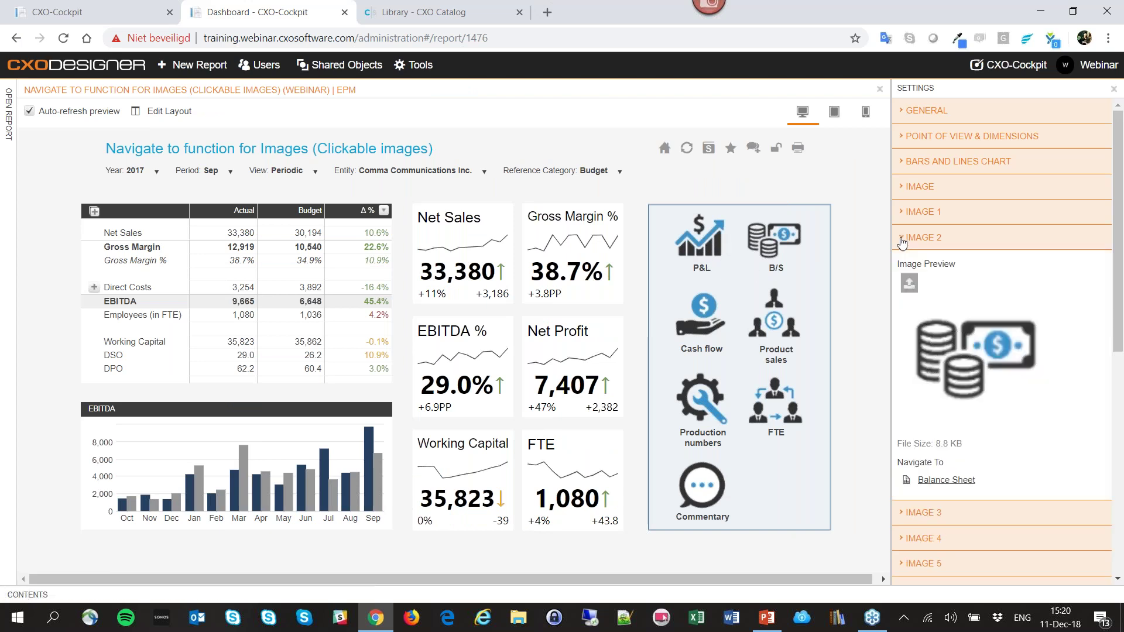
left_click(915, 213)
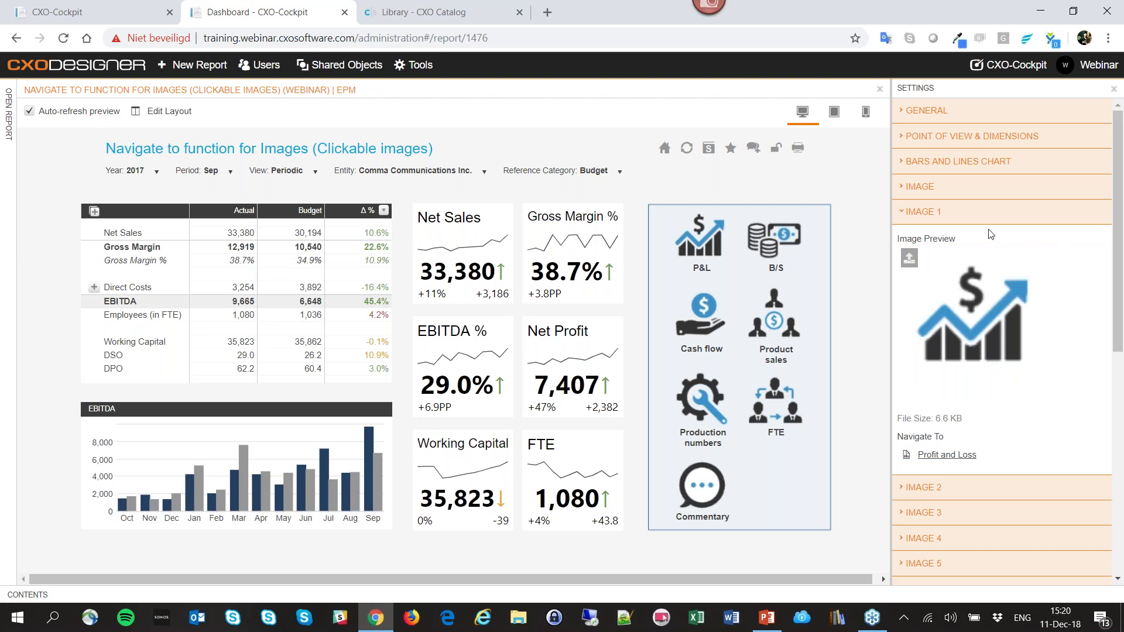
Step: Inspect Image 1's Navigate To link to Profit and Loss, then cancel without changes
left_click(938, 455)
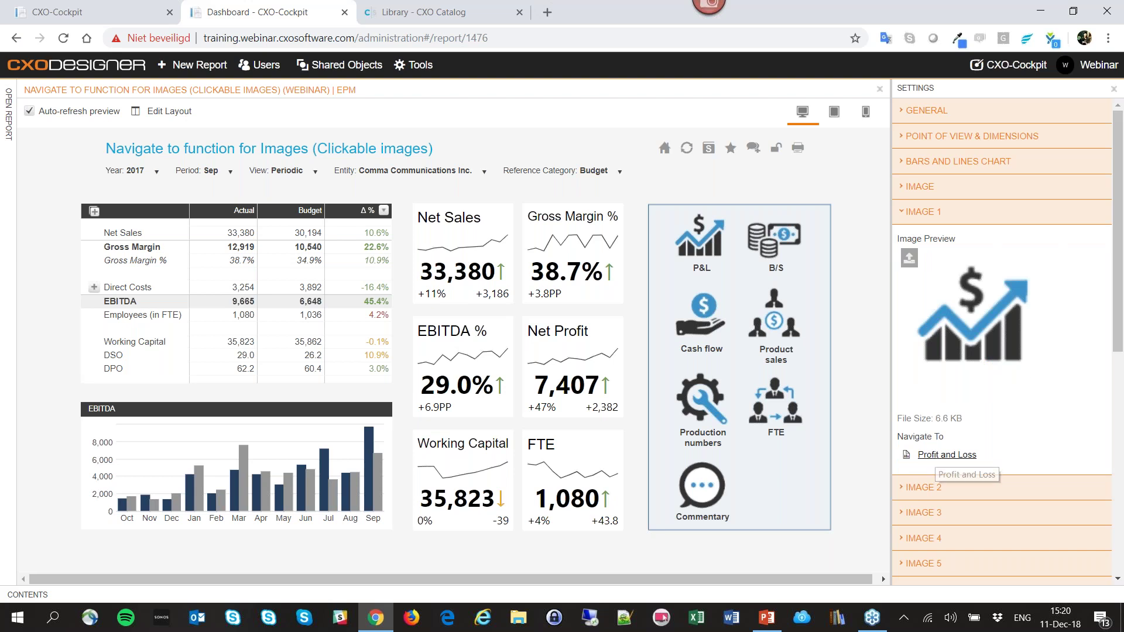
left_click(750, 179)
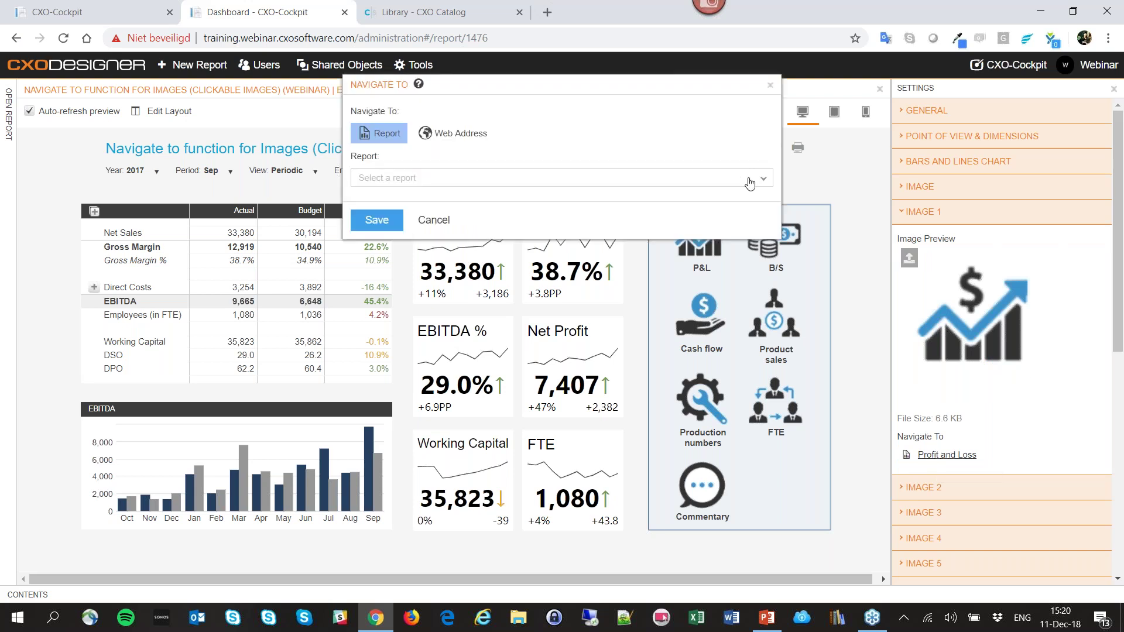
left_click(465, 138)
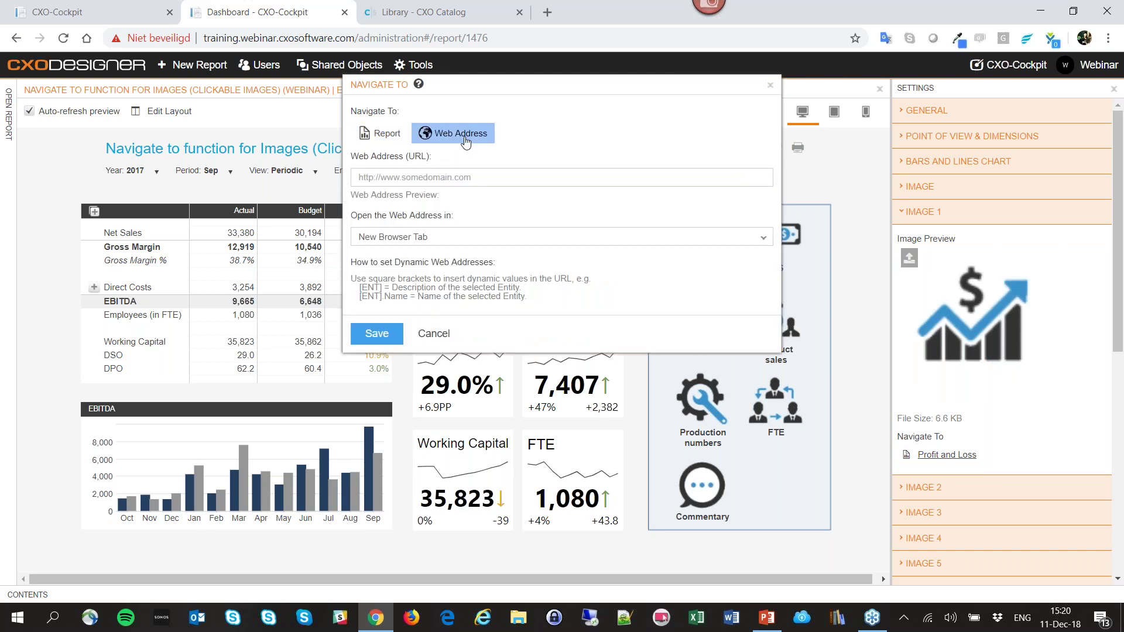
left_click(379, 137)
left_click(434, 223)
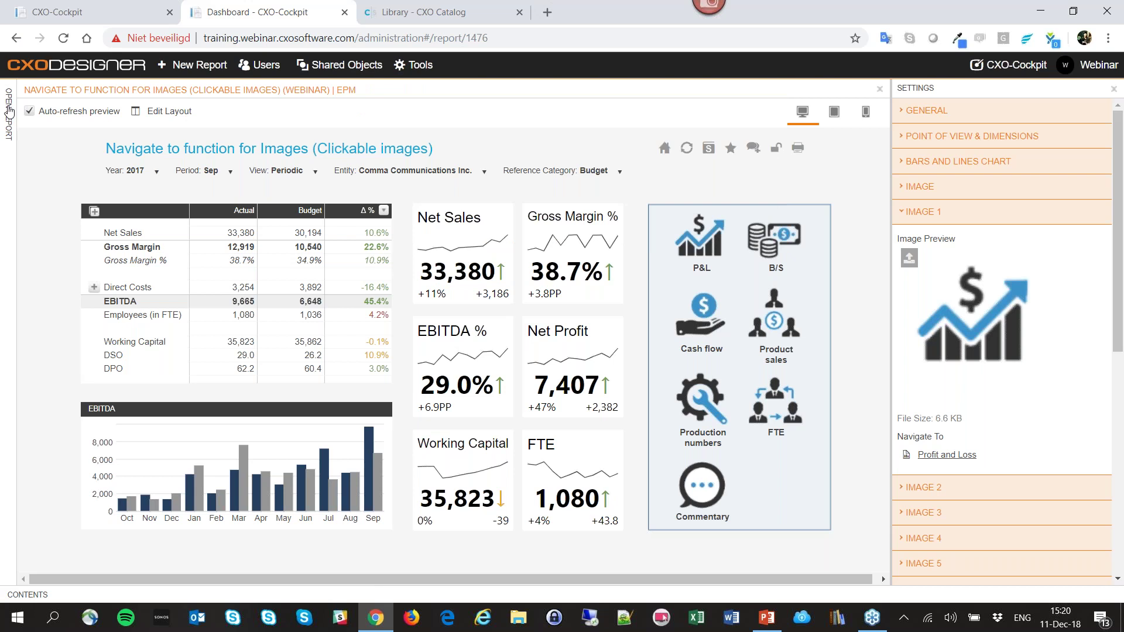
left_click(58, 71)
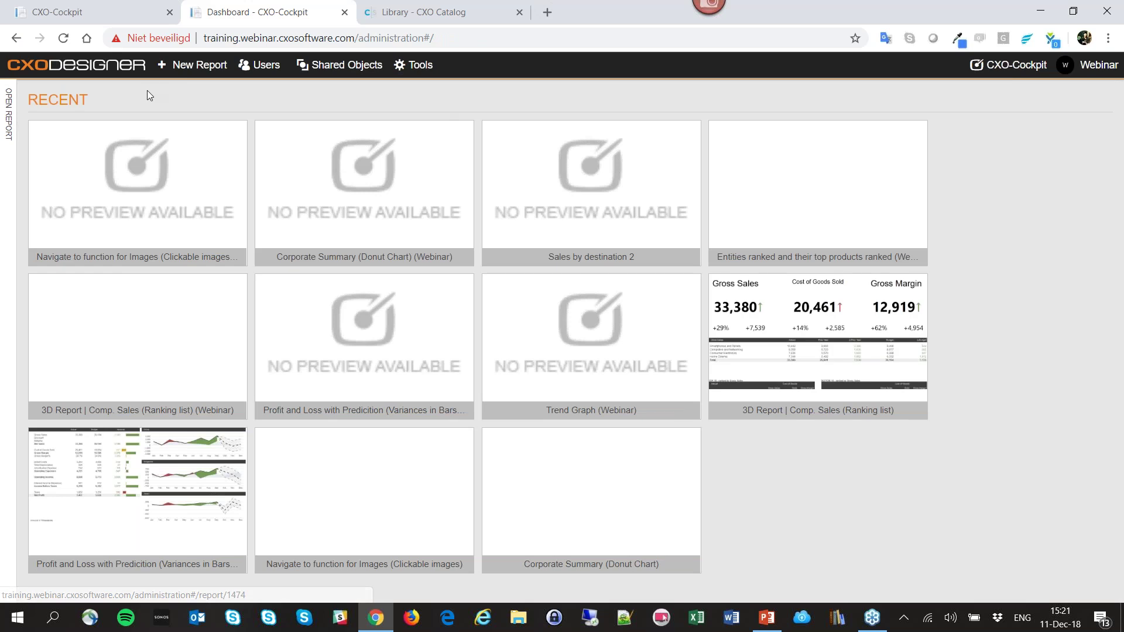
Step: Copy the Corporate Summary (Donut Chart) report's URL, then reopen the Navigate to function for Images report
left_click(376, 211)
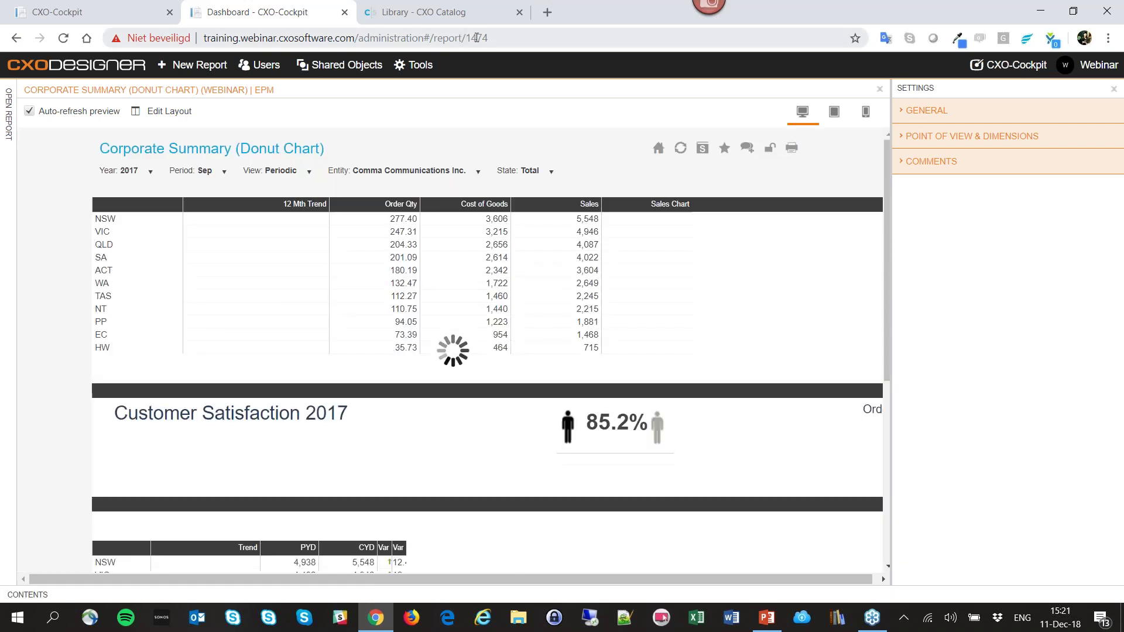
left_click_drag(496, 37, 196, 48)
key("ctrl+c")
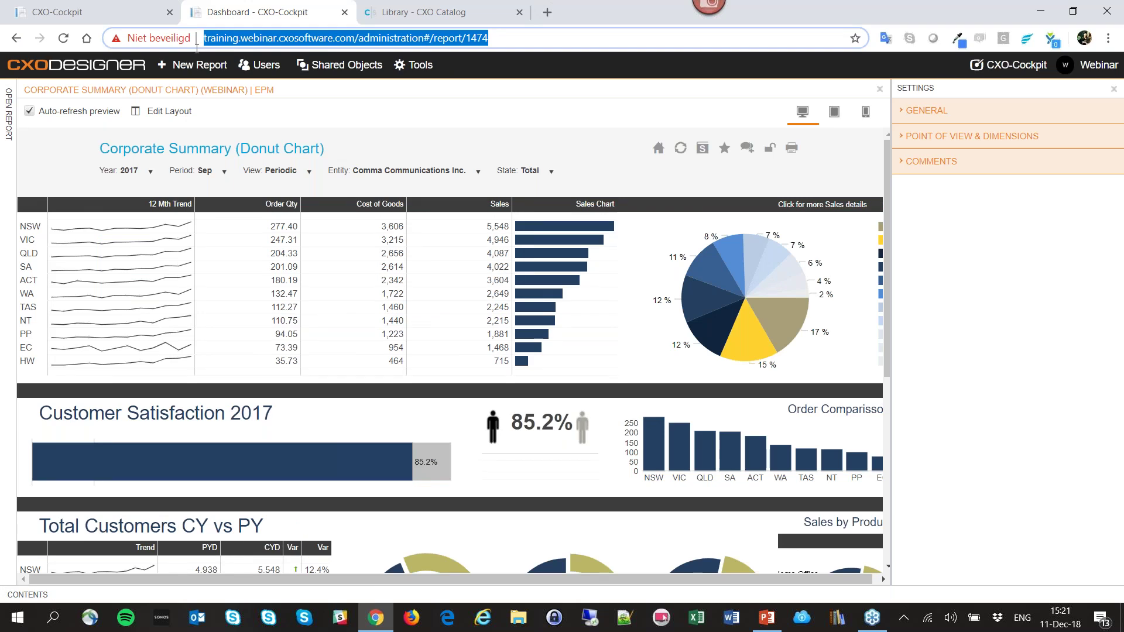
left_click(30, 69)
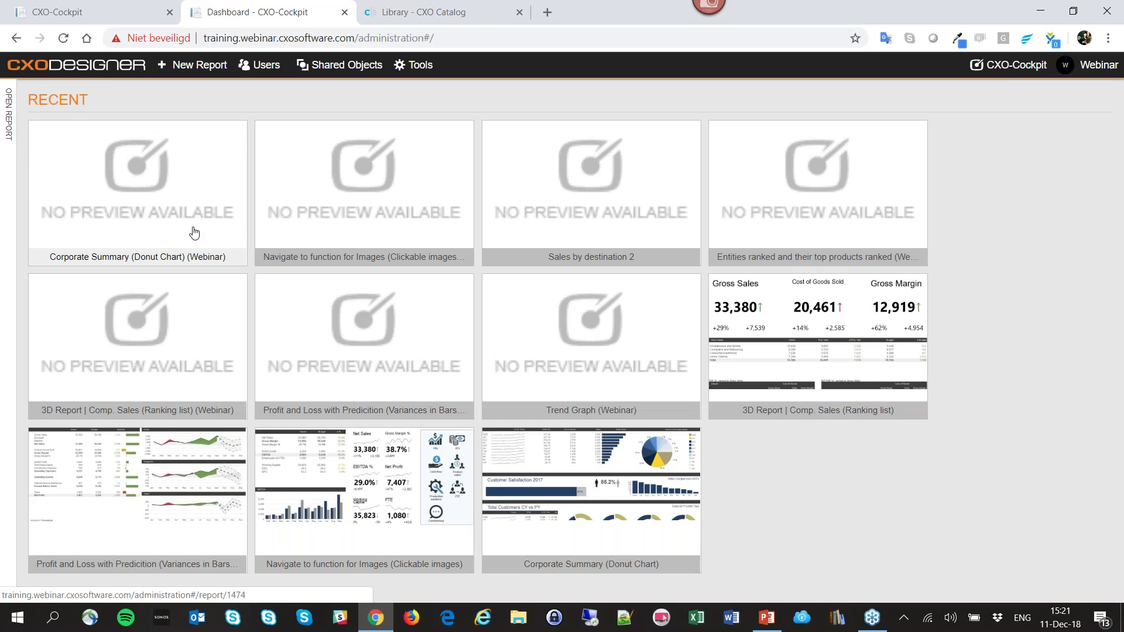
left_click(328, 216)
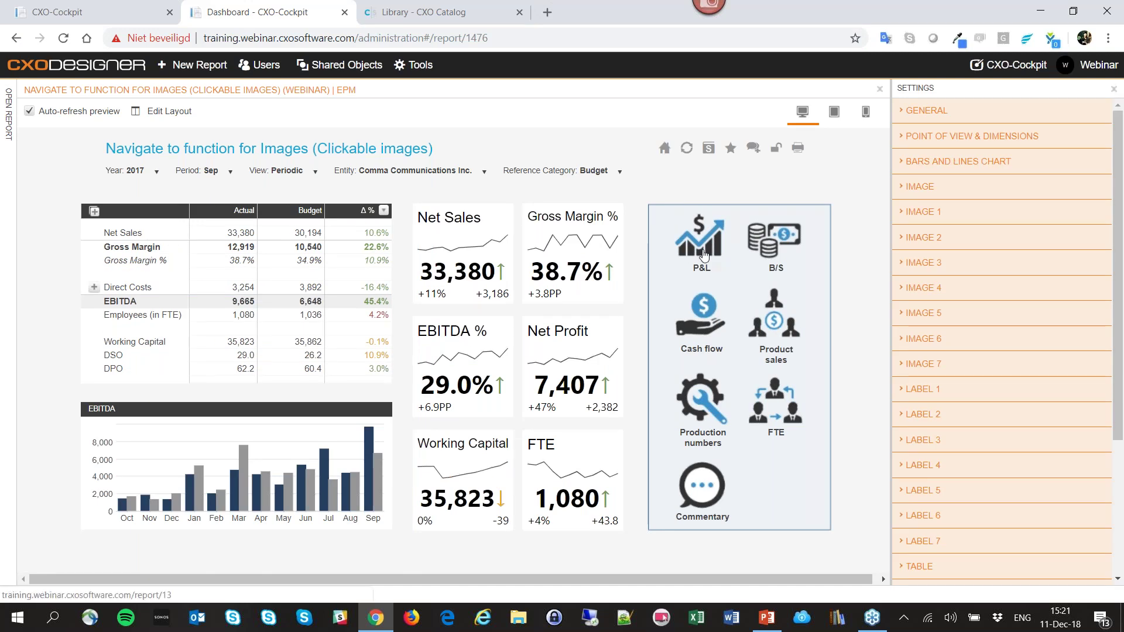
Step: Link Image 1 to the pasted report/1474 web address, opening in a New Window Popup
left_click(916, 212)
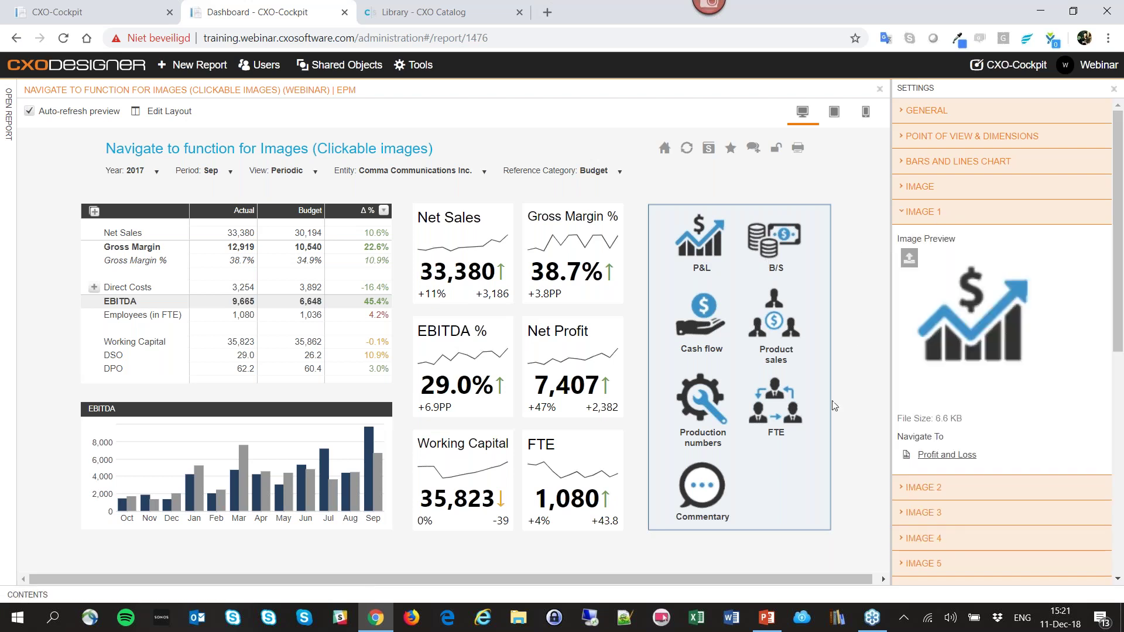
left_click(945, 460)
left_click(467, 138)
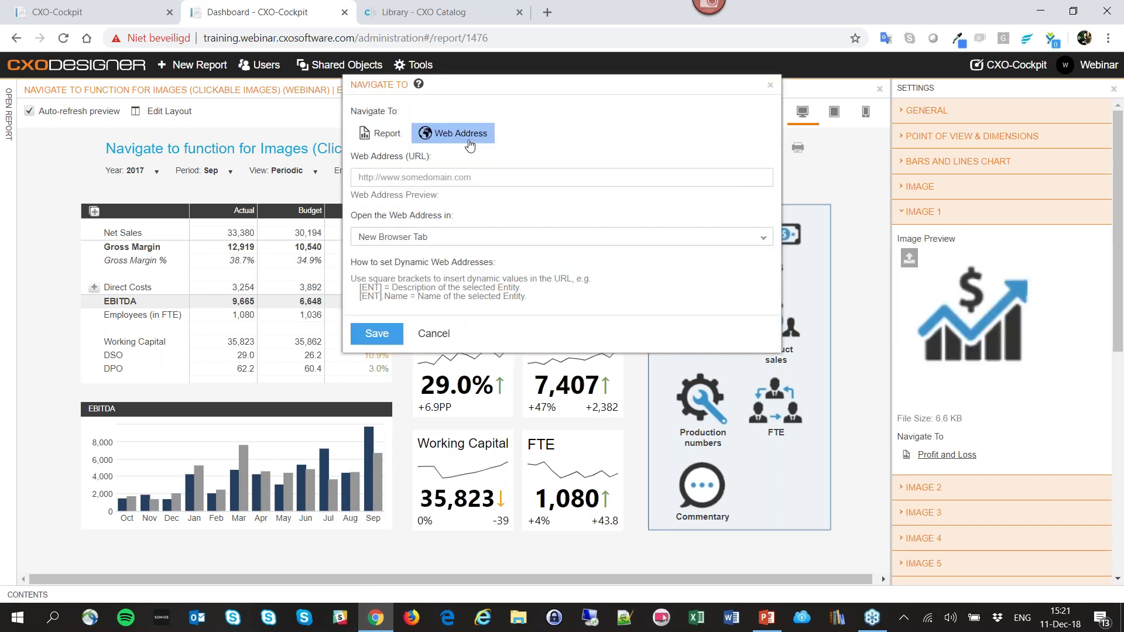
left_click(474, 177)
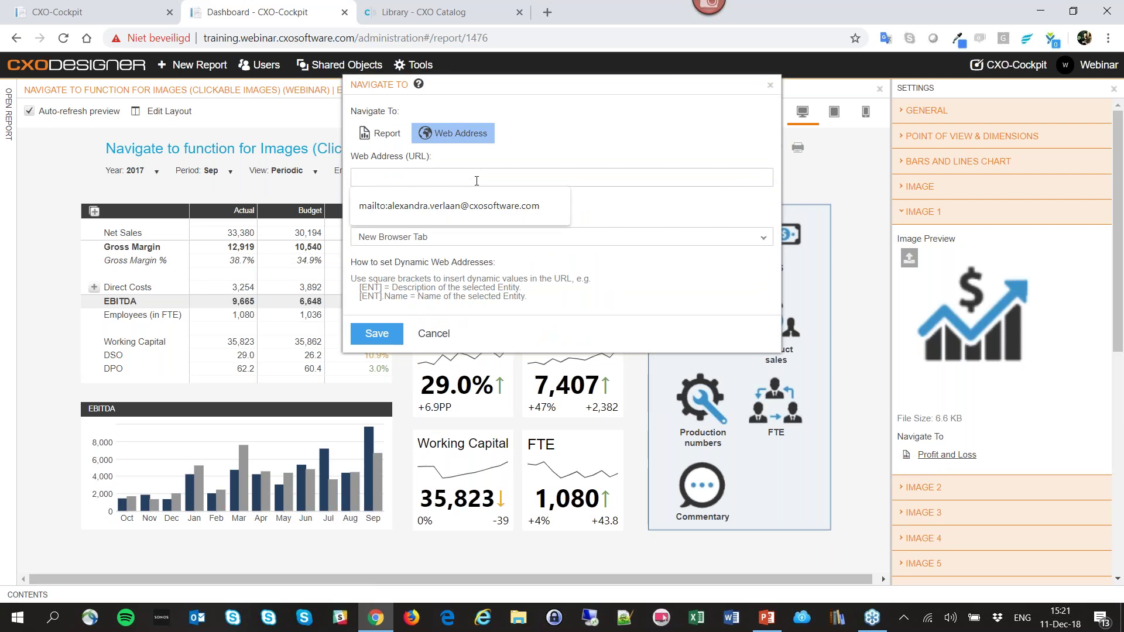
key("ctrl+v")
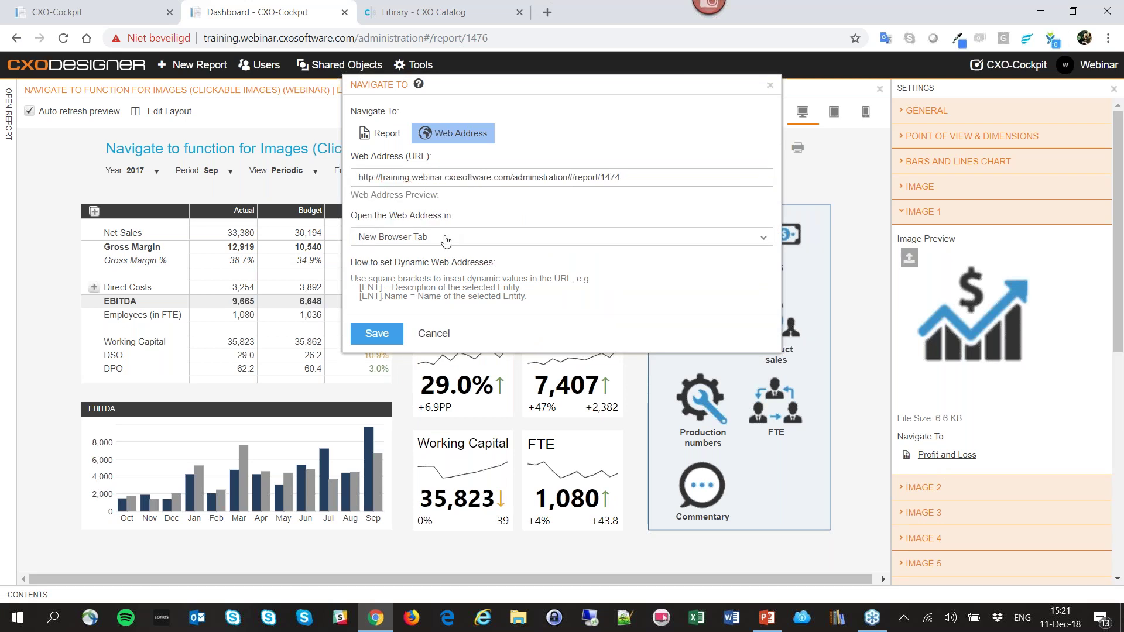
left_click(446, 239)
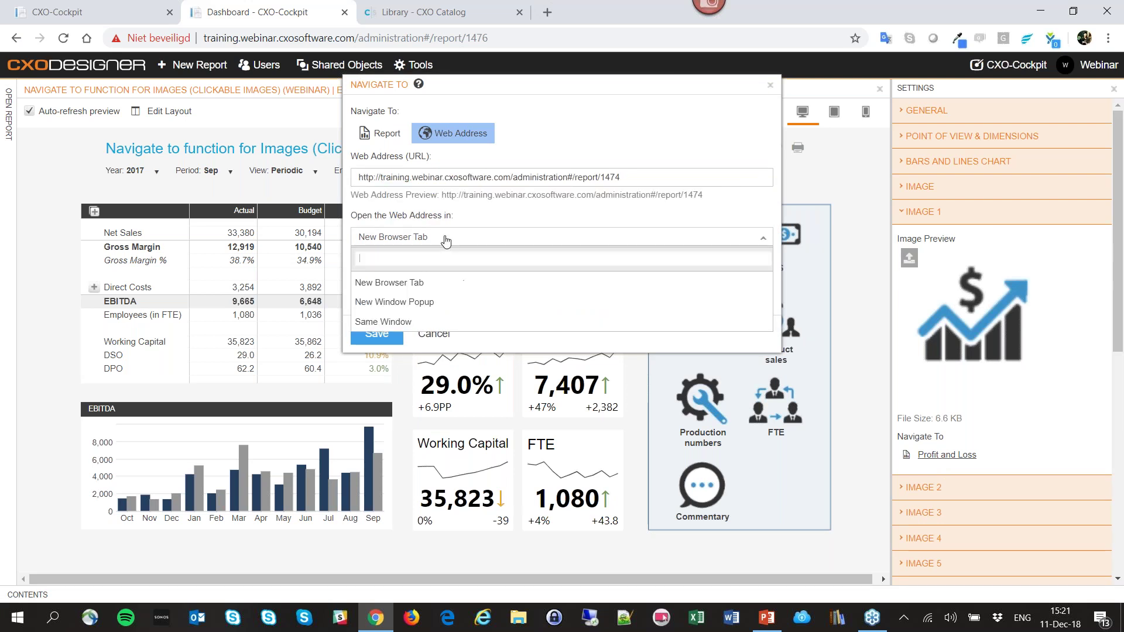
left_click(432, 302)
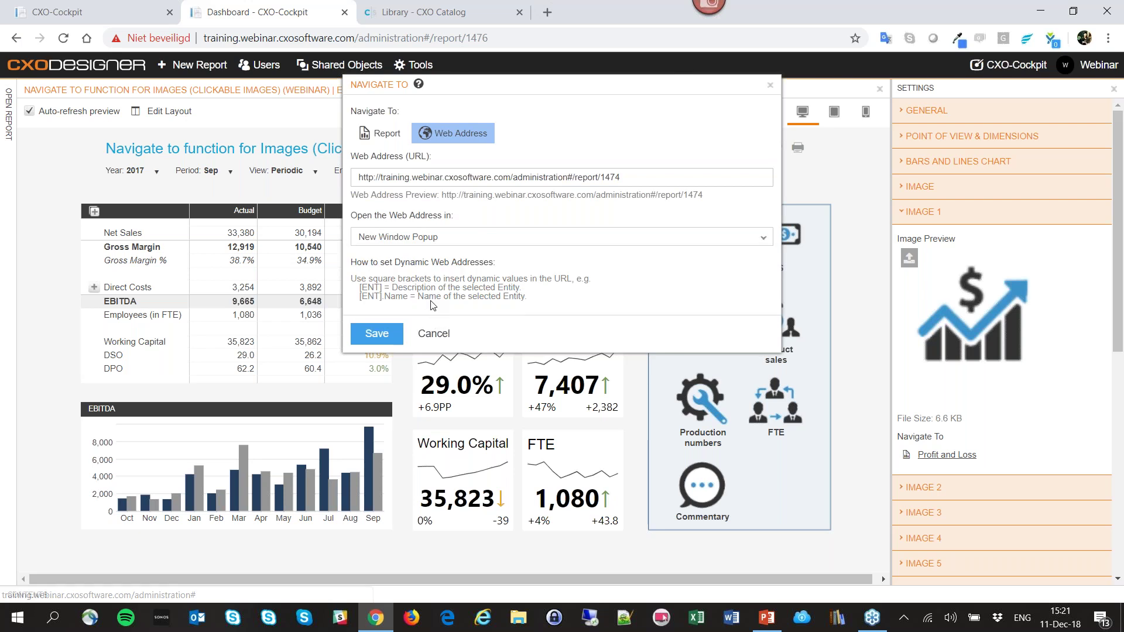
left_click(374, 335)
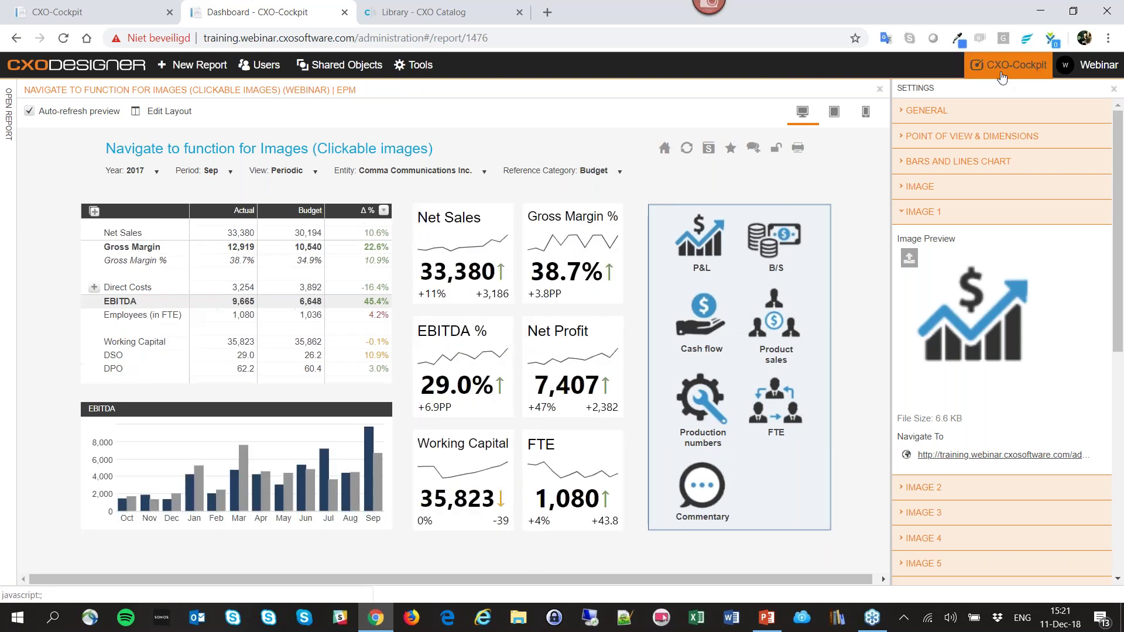
Step: In CXO Cockpit, confirm the P&L image opens the Corporate Summary popup, then return to CXO Designer
left_click(1003, 76)
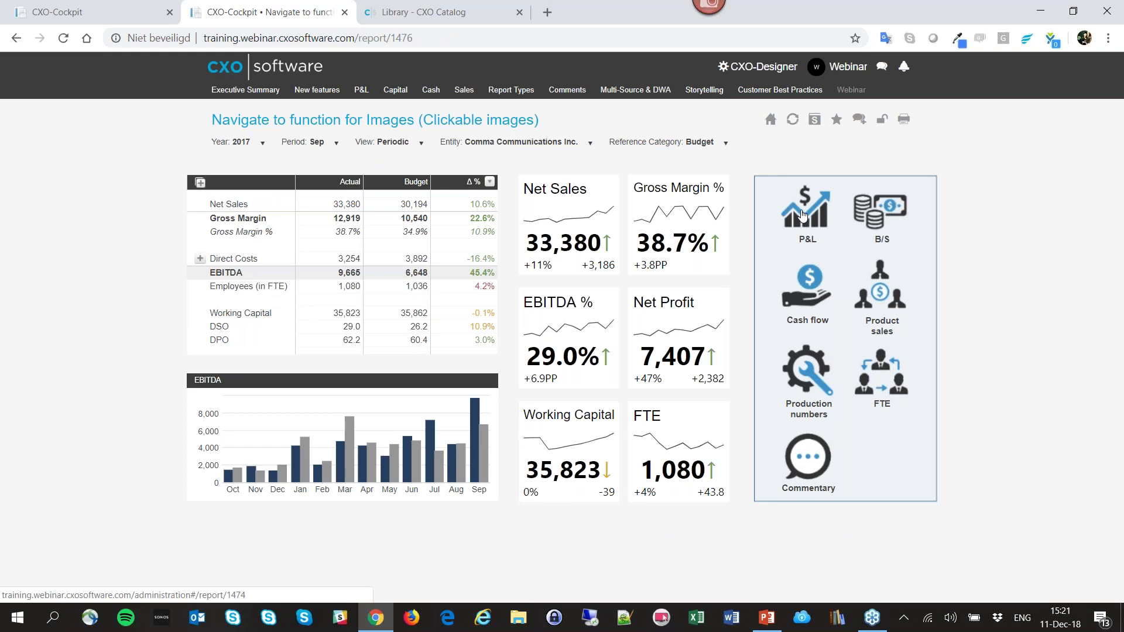
left_click(803, 216)
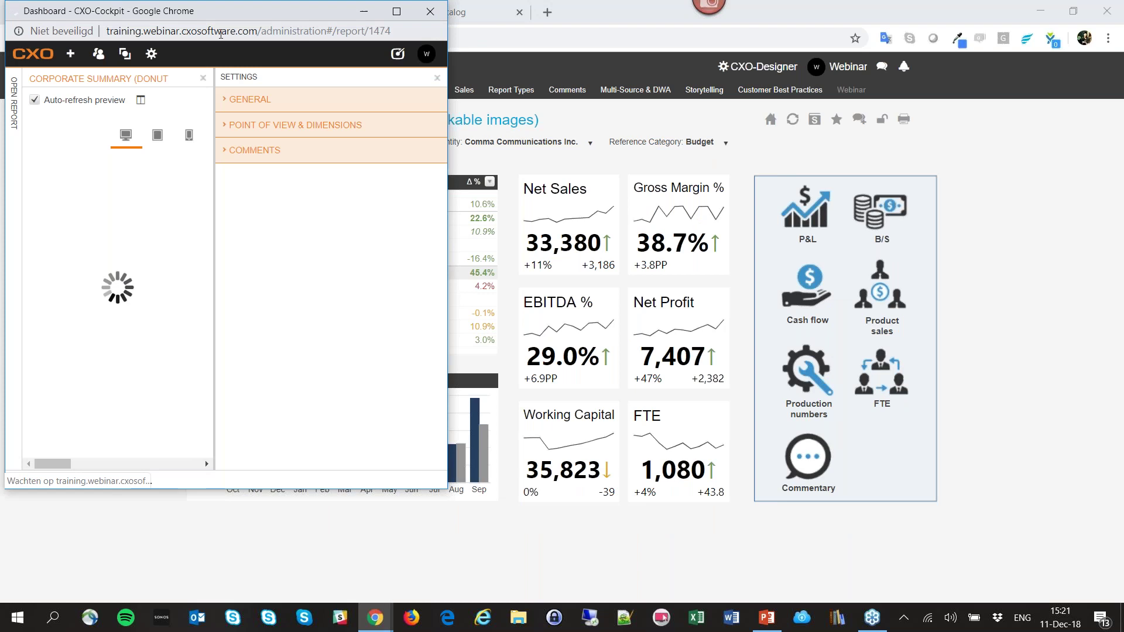
left_click(393, 11)
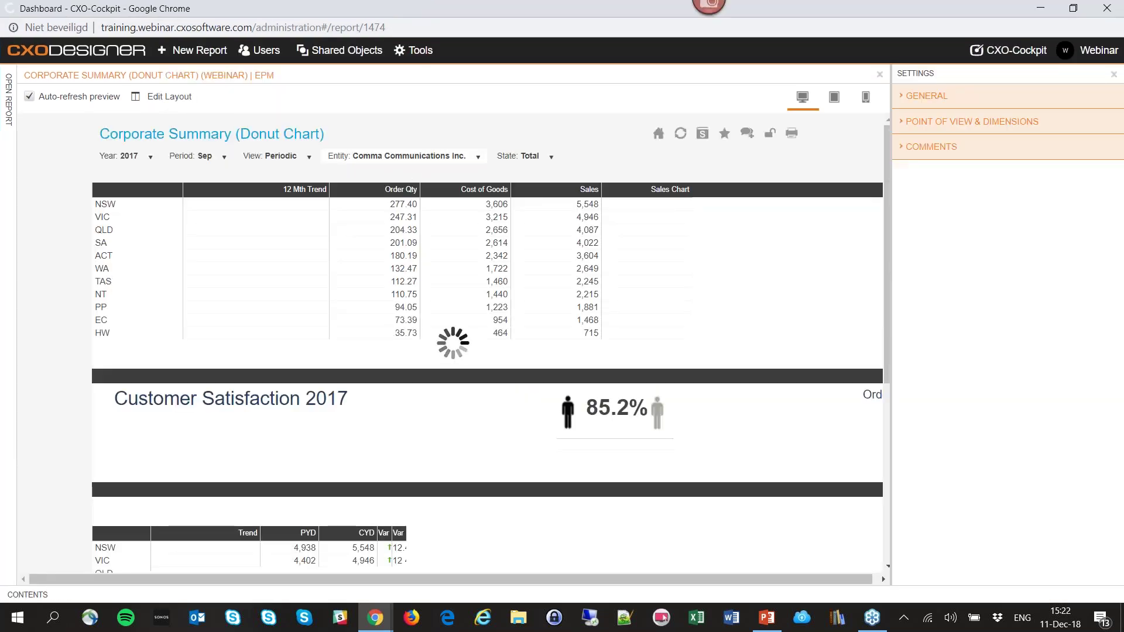
left_click(1046, 14)
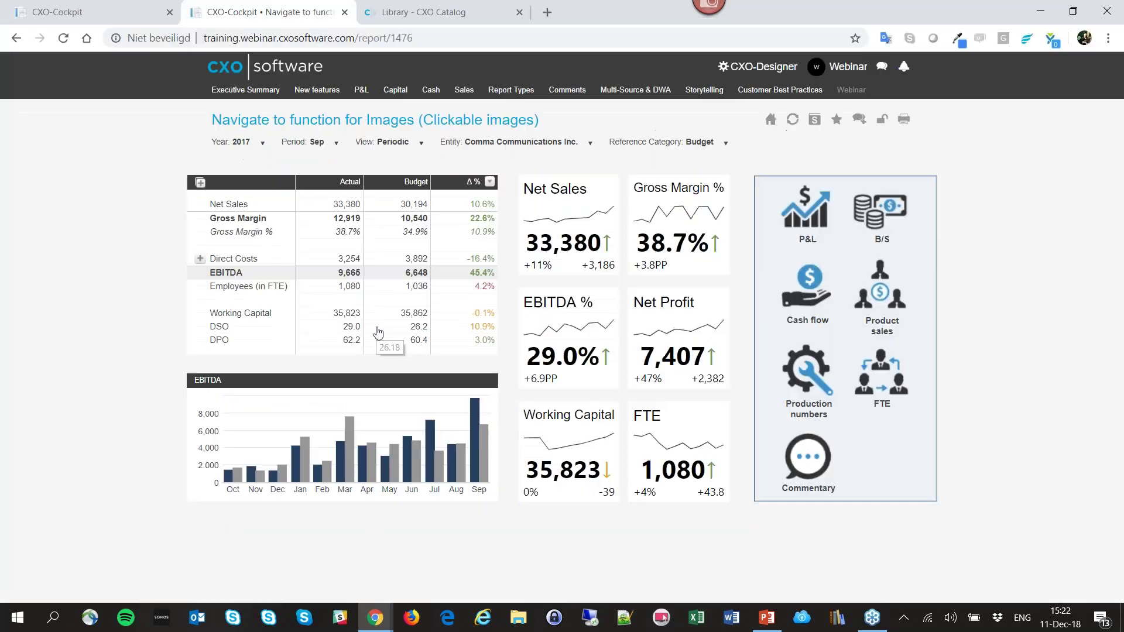
left_click(762, 67)
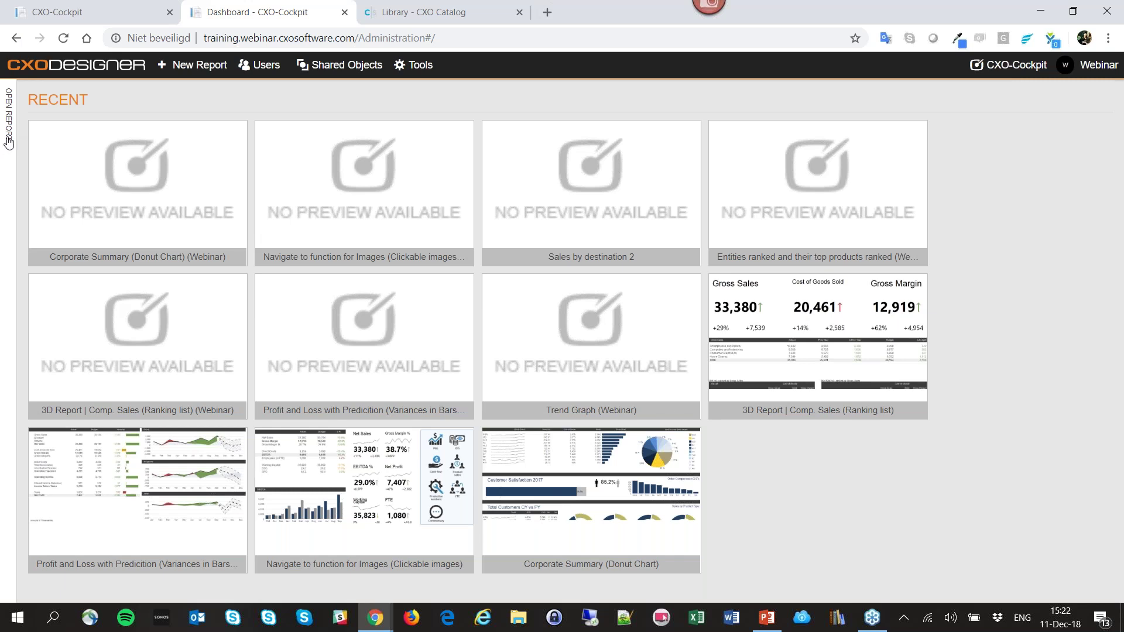
Step: Open the Profit and Loss with Predicition report from New features > New feature… and begin a new report
left_click(8, 141)
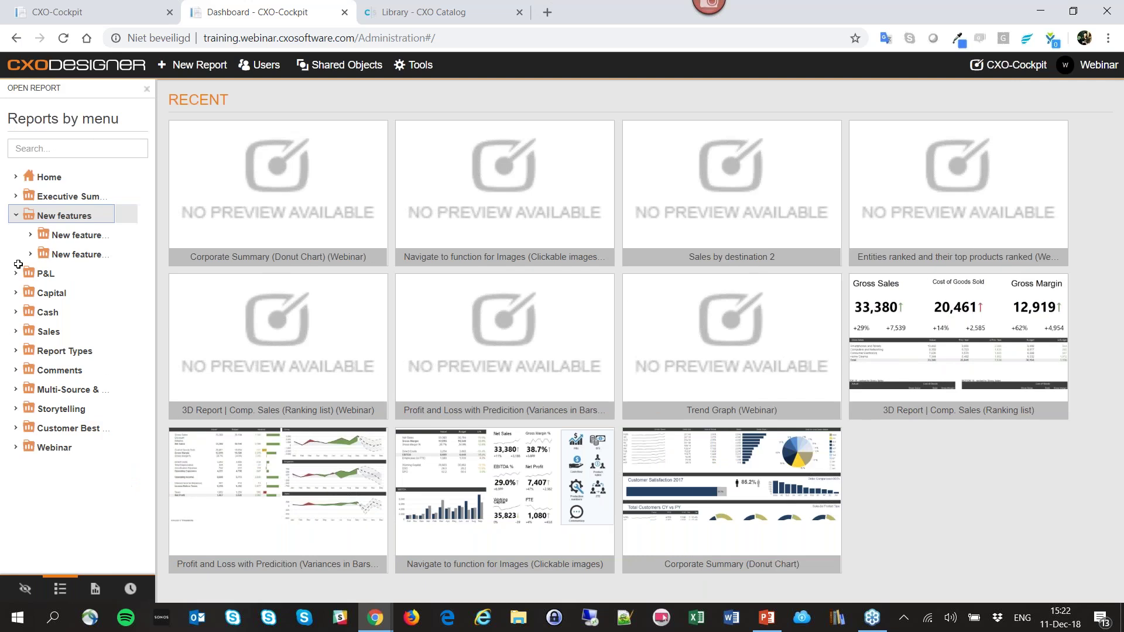
left_click(31, 235)
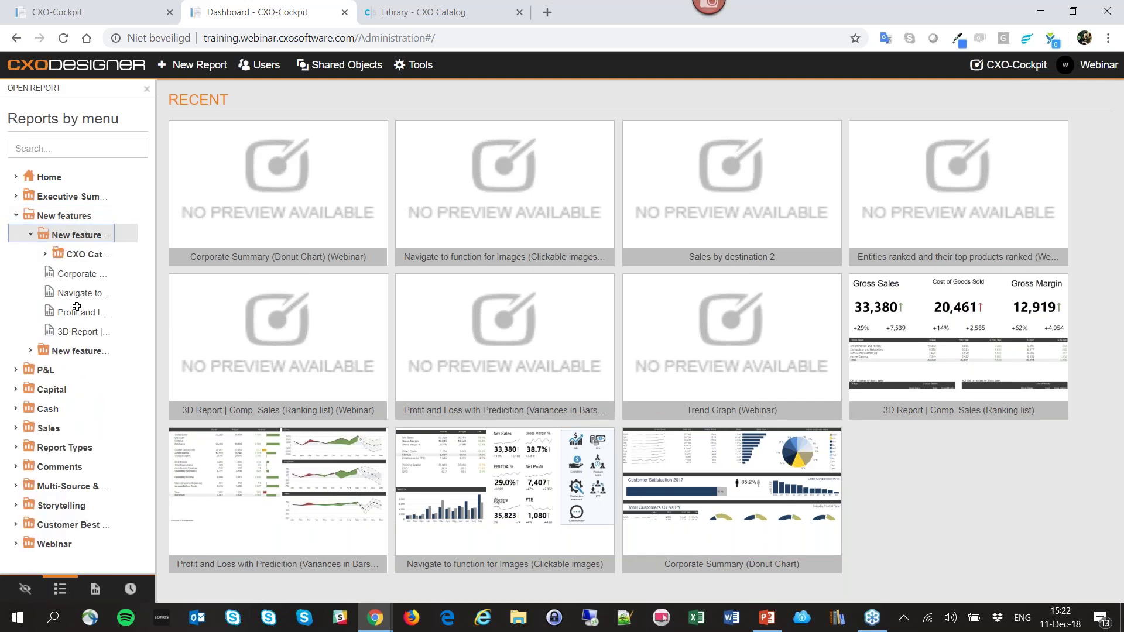
left_click(76, 312)
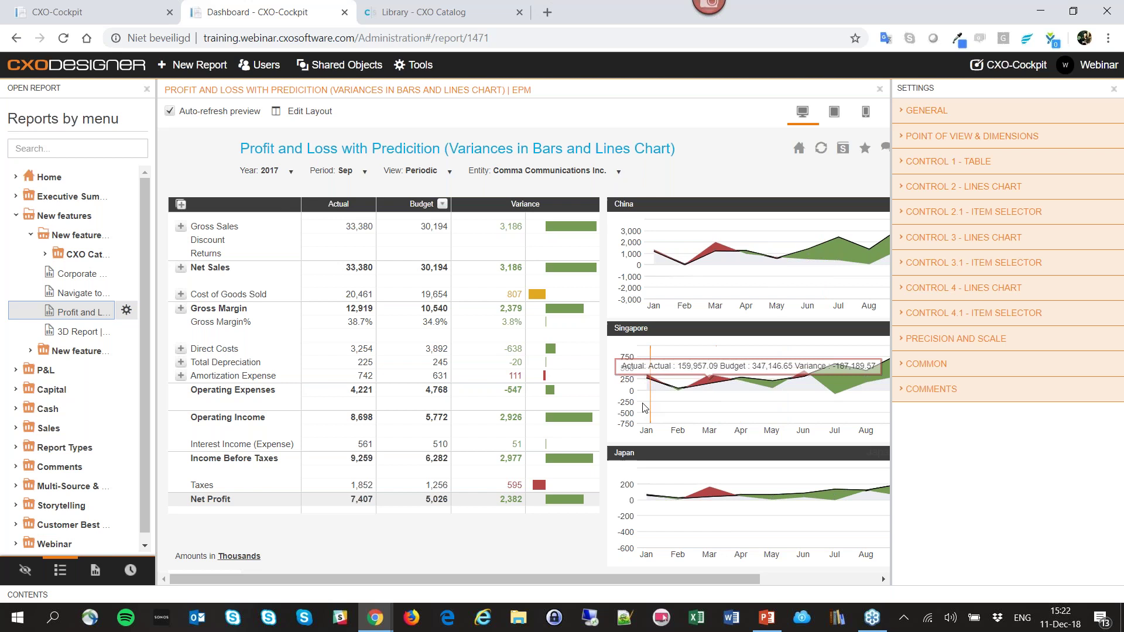
left_click(181, 72)
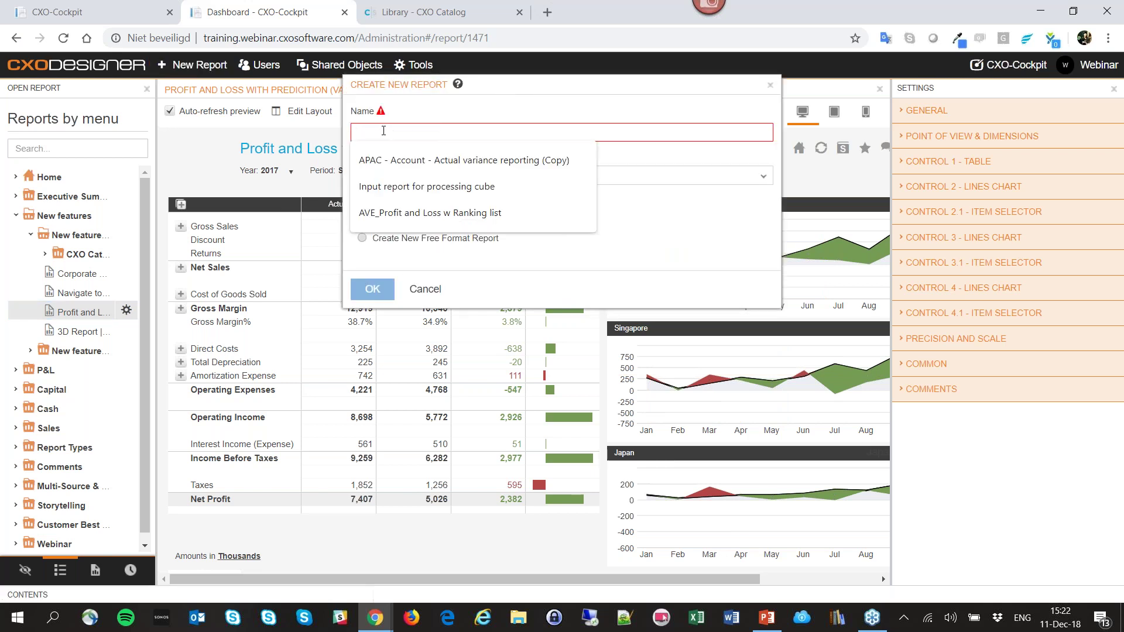
Step: Create an EPM report named 'Trend' from the Multiple Bar & Line Charts template
type("Trend")
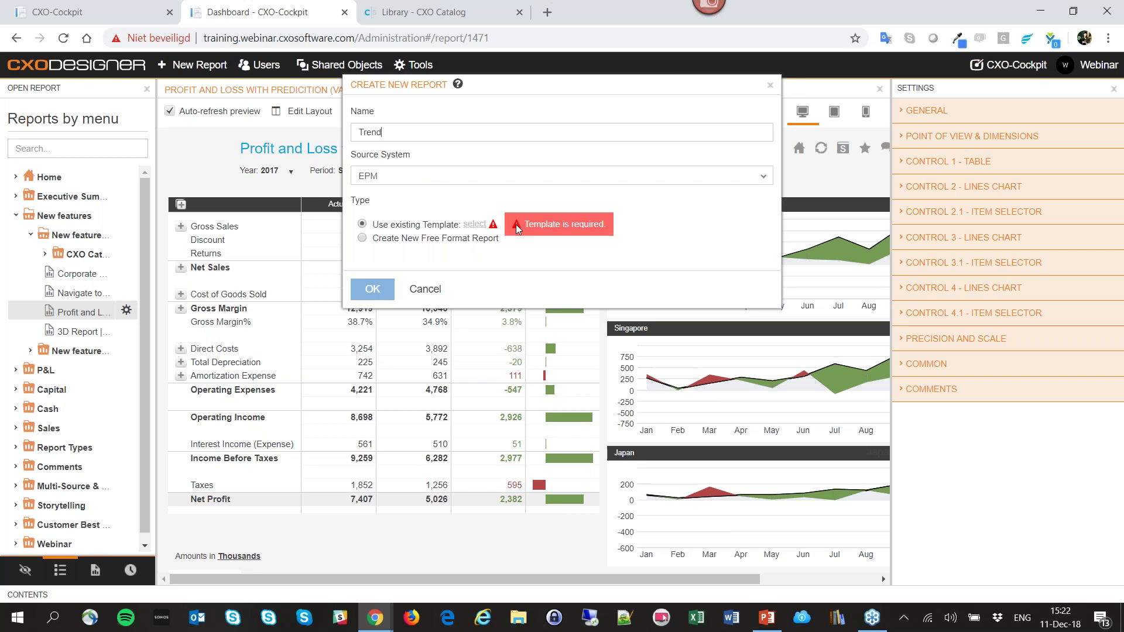
left_click(472, 227)
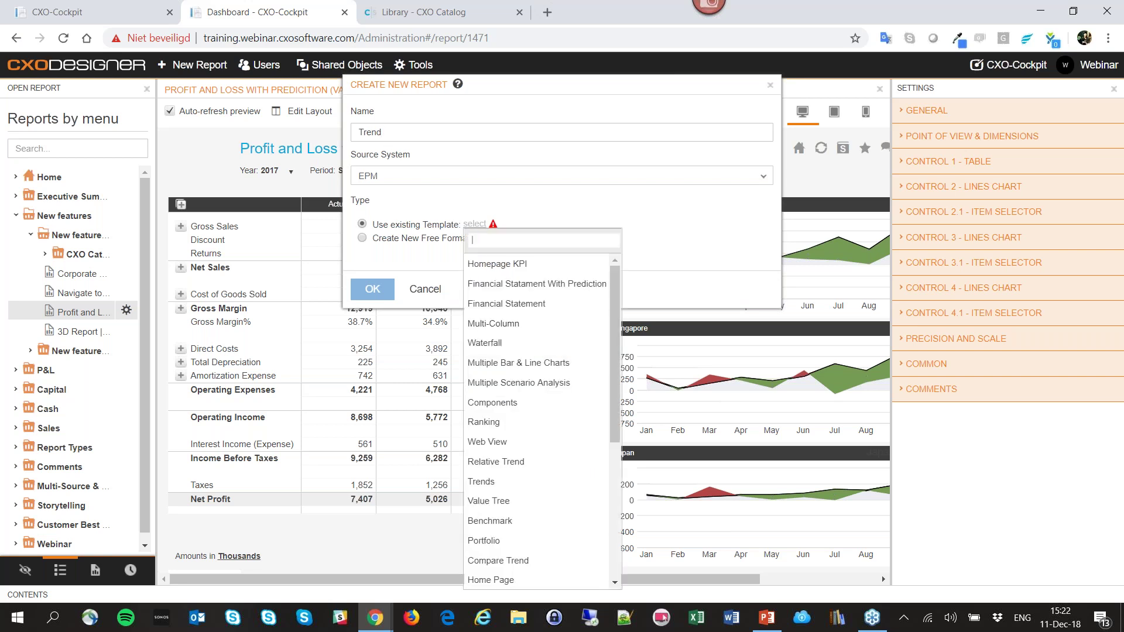
left_click(497, 363)
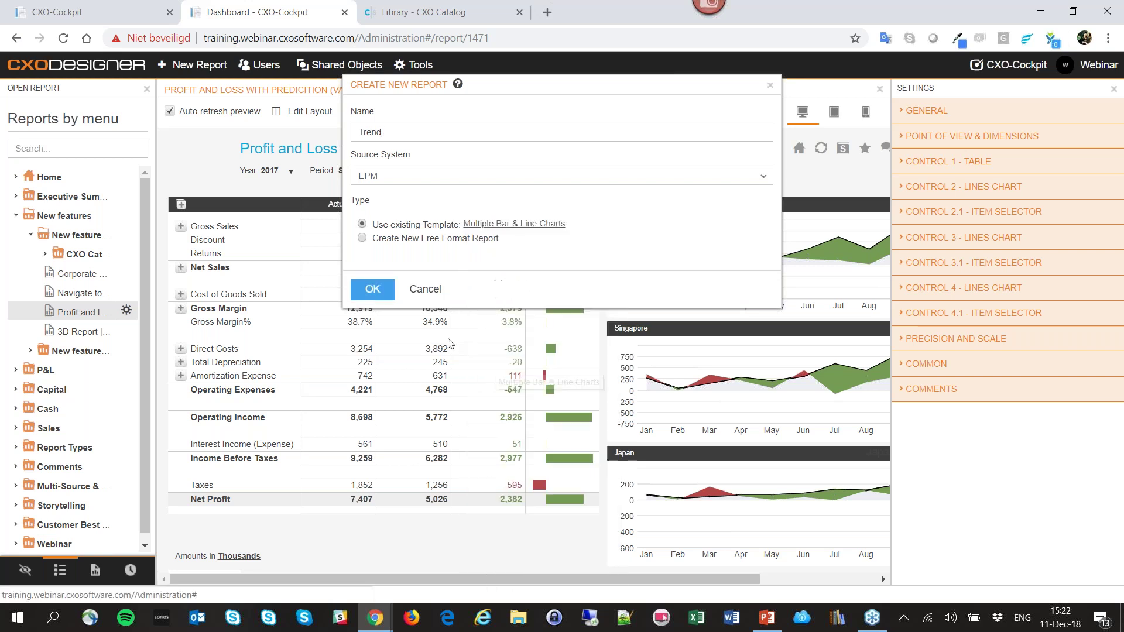
left_click(373, 290)
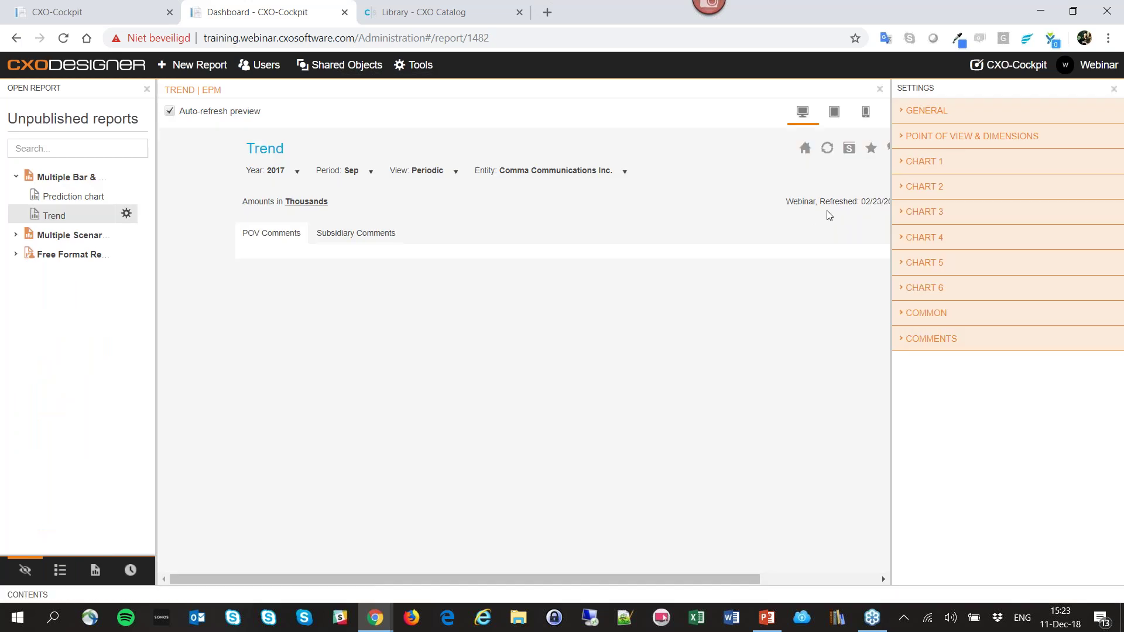
Step: Set Chart 1's category axis to the ___TimeSeries12 list
left_click(950, 170)
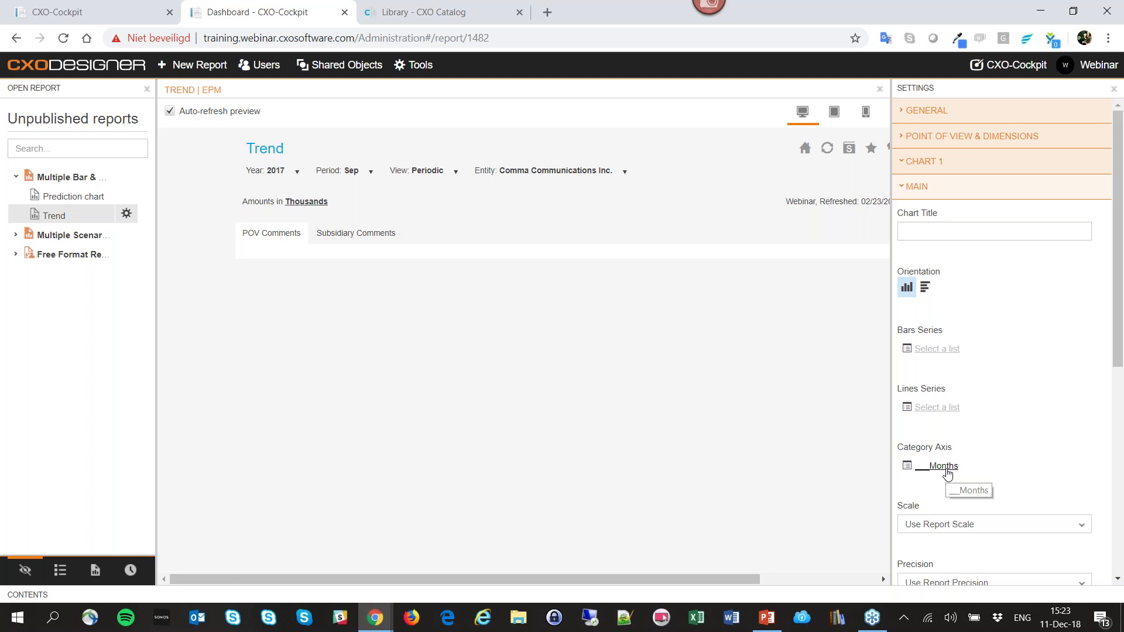
left_click(944, 466)
left_click(126, 296)
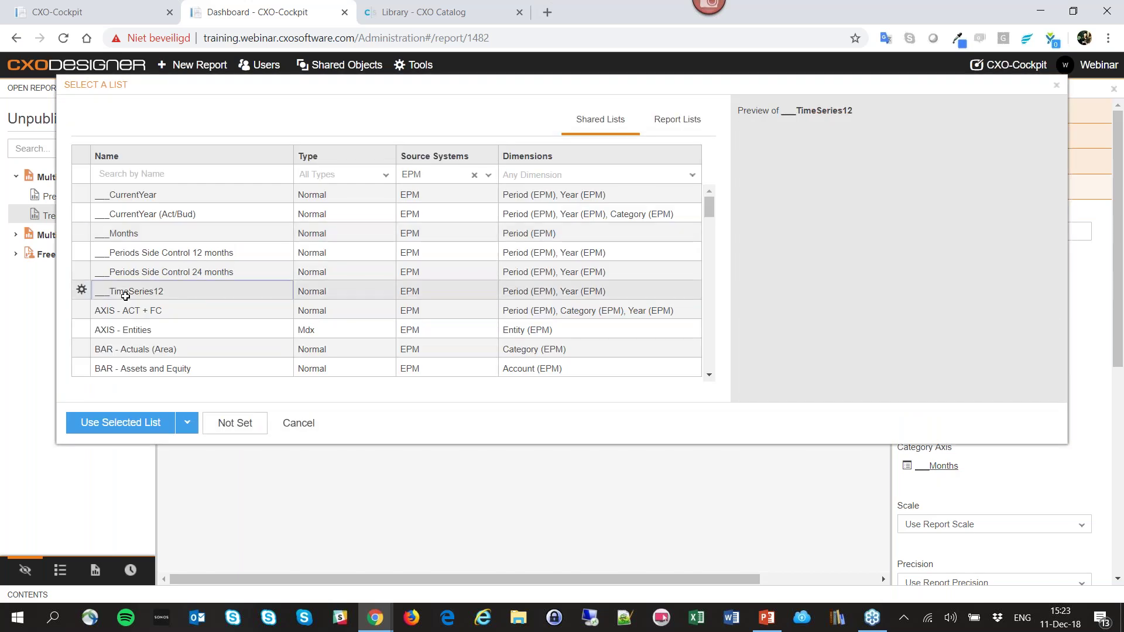
left_click(113, 431)
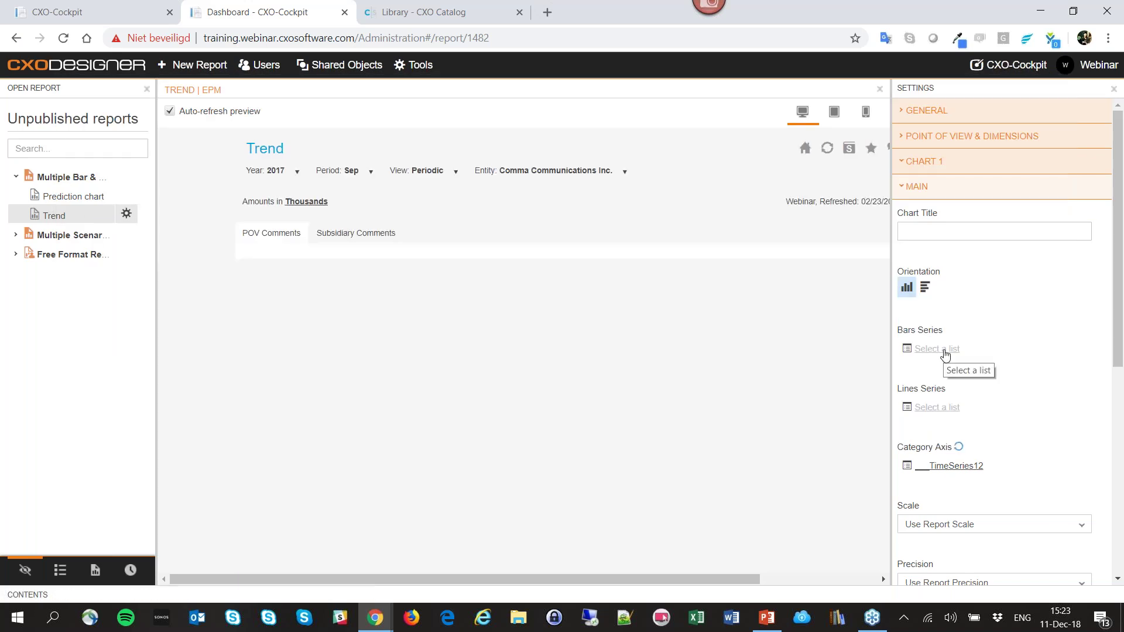
Step: Create a report list 'BAR - Trend' on the EPM Category dimension and use it for the bars series
left_click(944, 351)
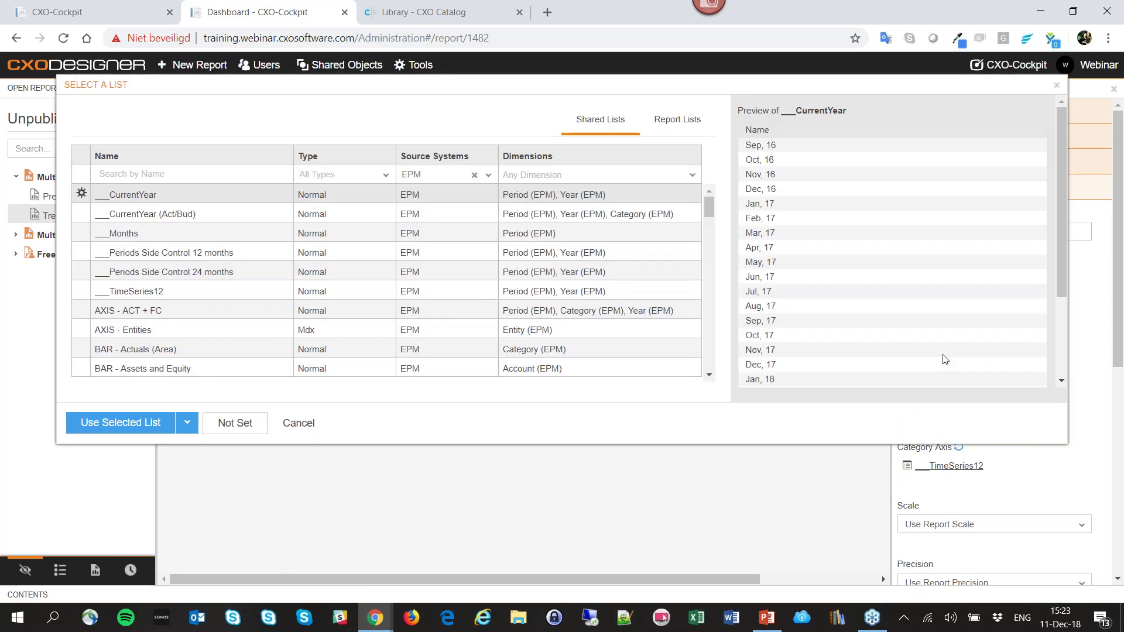
left_click(680, 121)
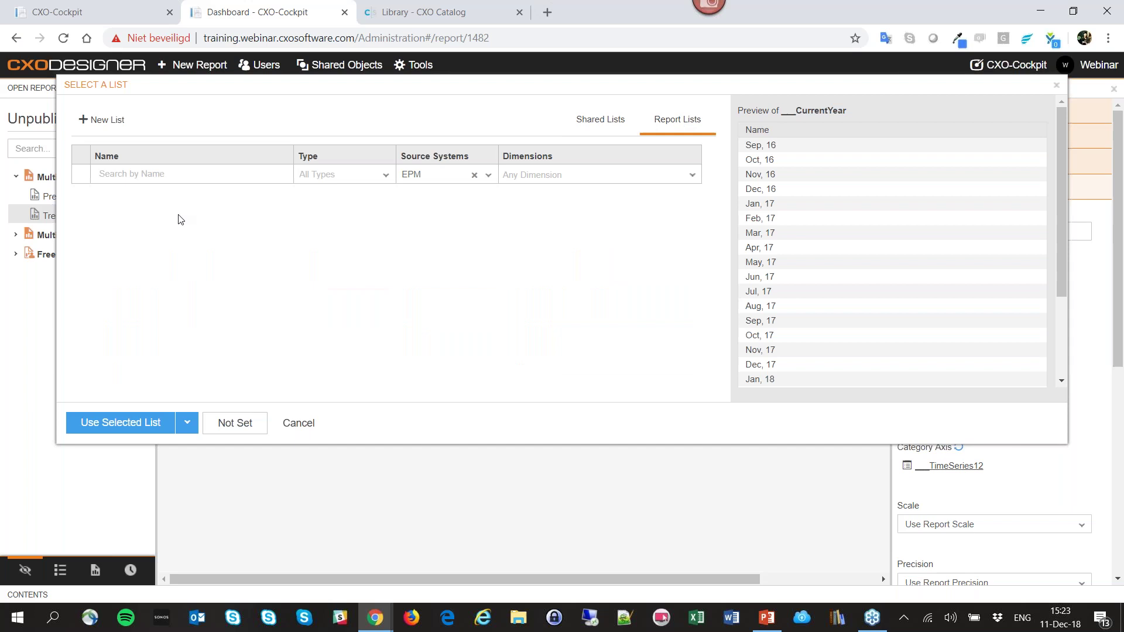
left_click(90, 122)
left_click(214, 141)
type("BAR - Trend")
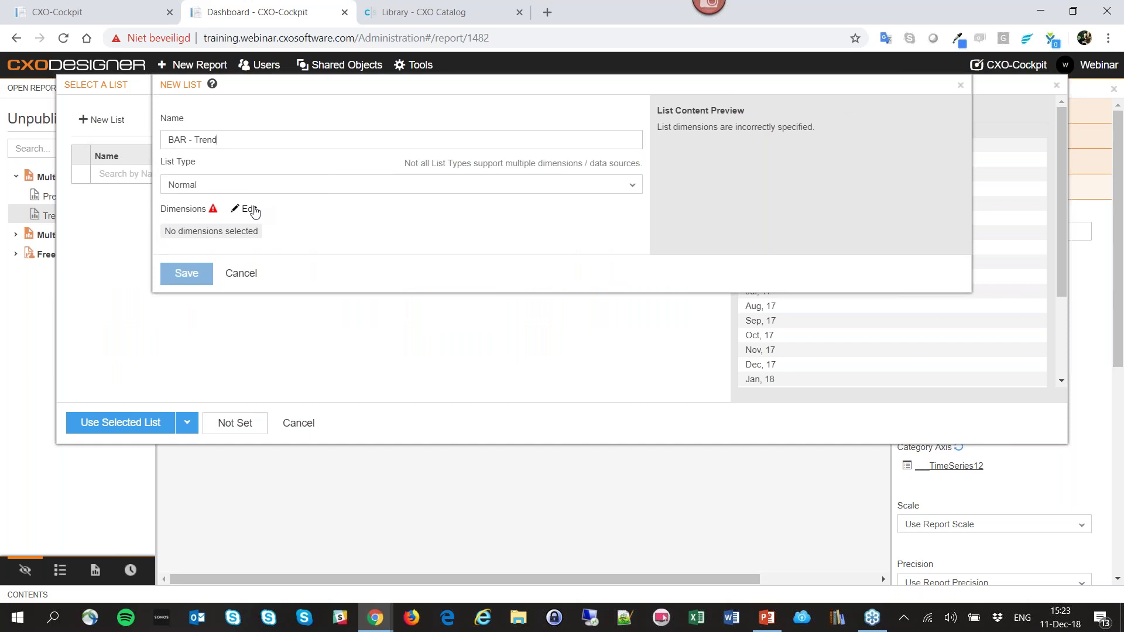
left_click(248, 209)
left_click(432, 161)
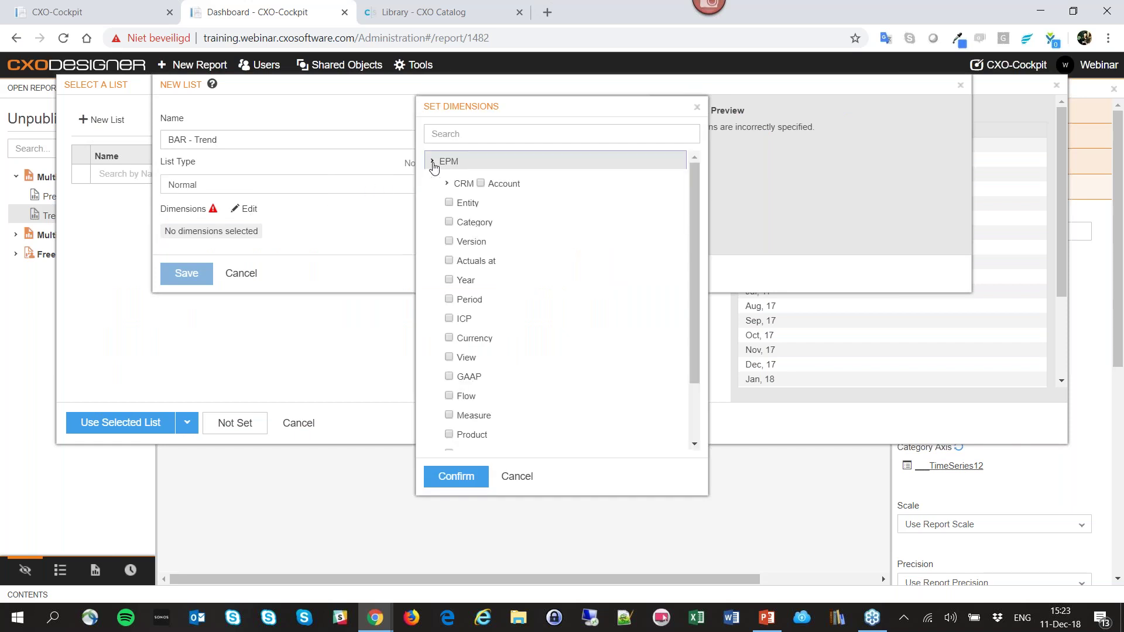
left_click(450, 223)
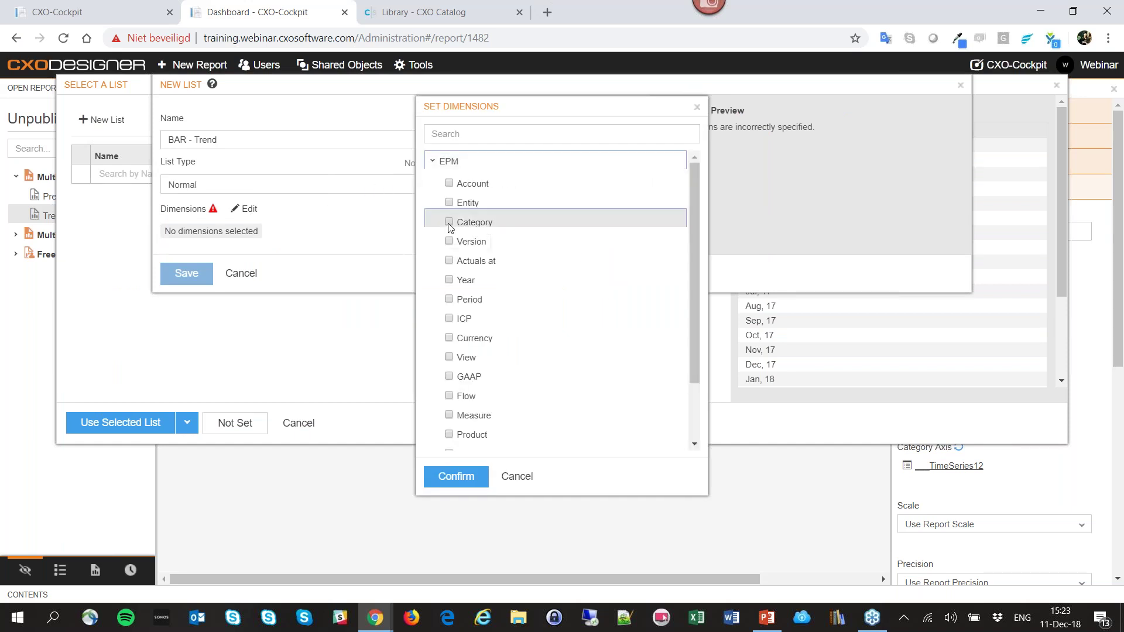
left_click(437, 477)
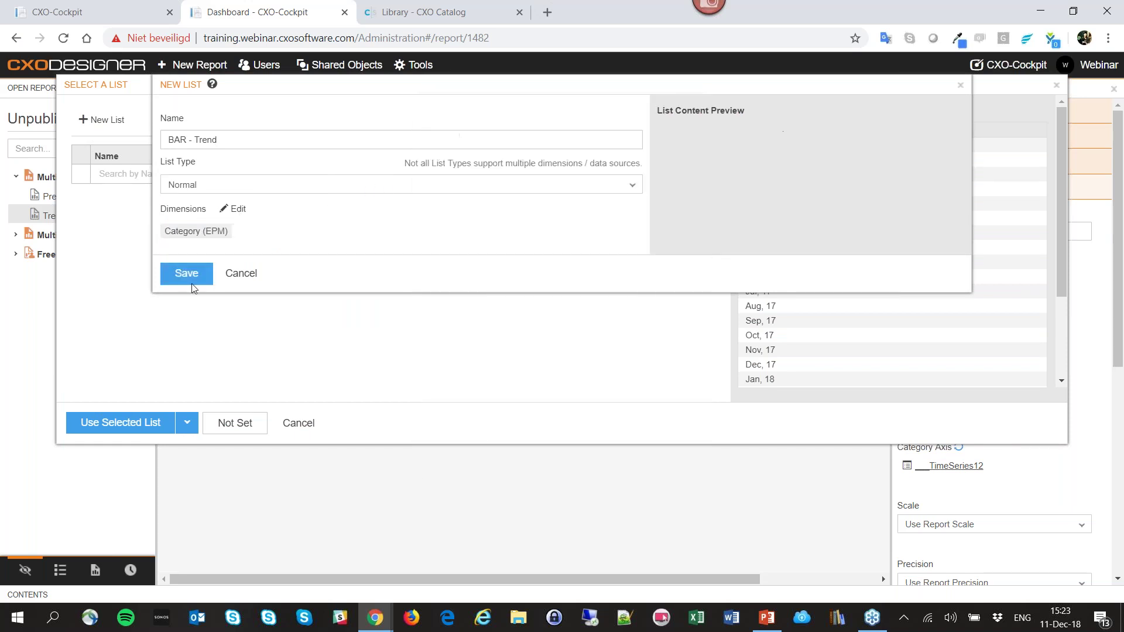
left_click(110, 427)
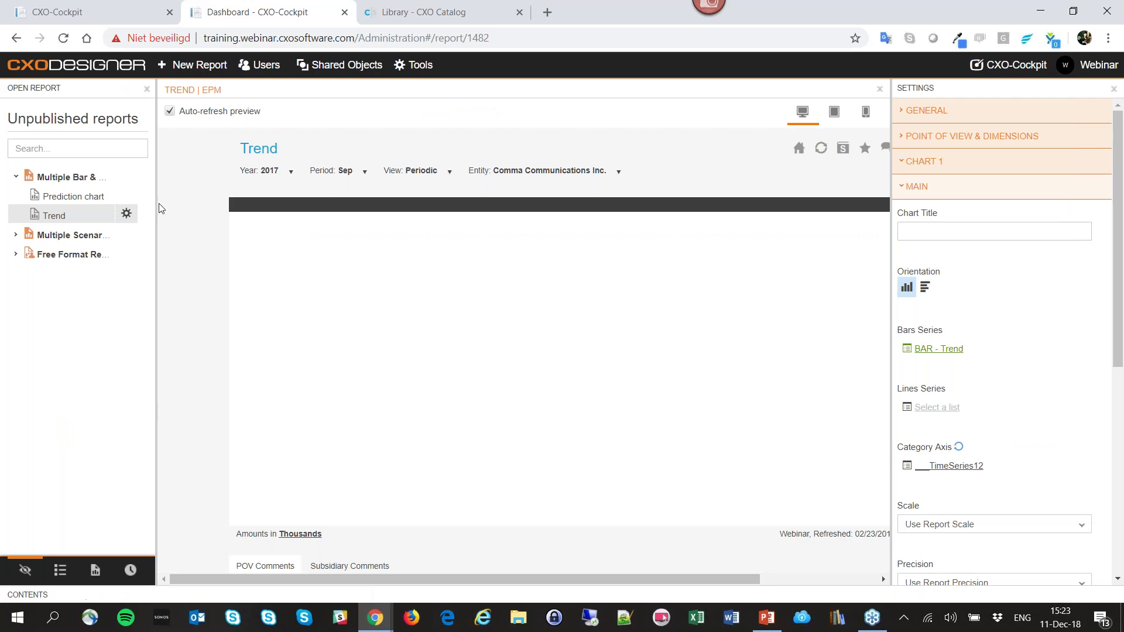
Step: Fill the BAR - Trend list with two items whose categories are Actual and Budget
left_click(146, 90)
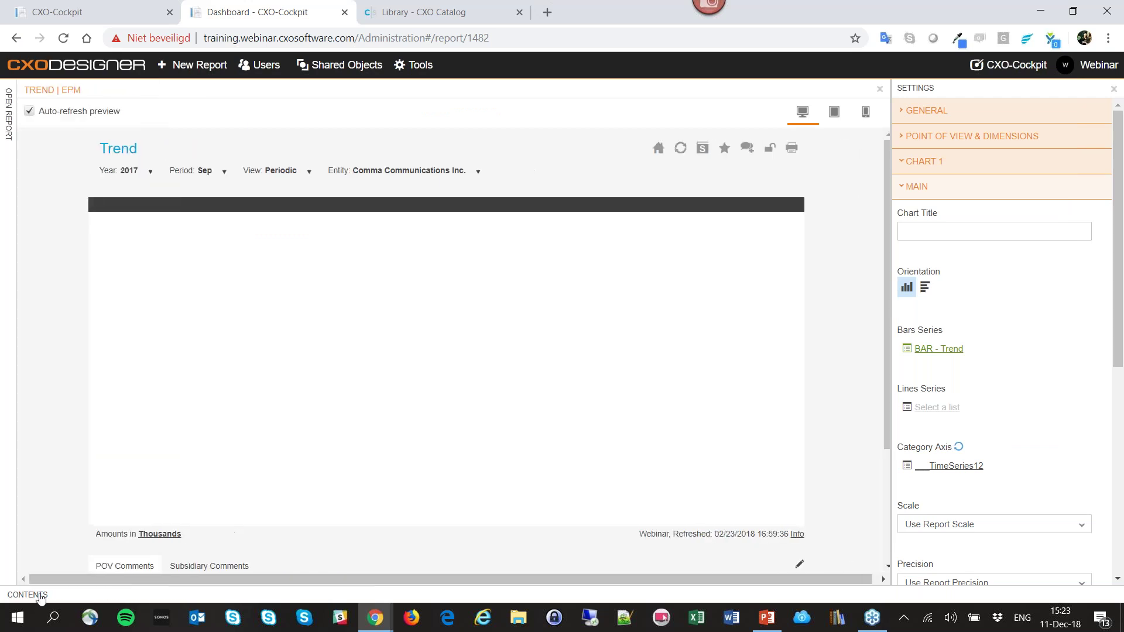
left_click(28, 595)
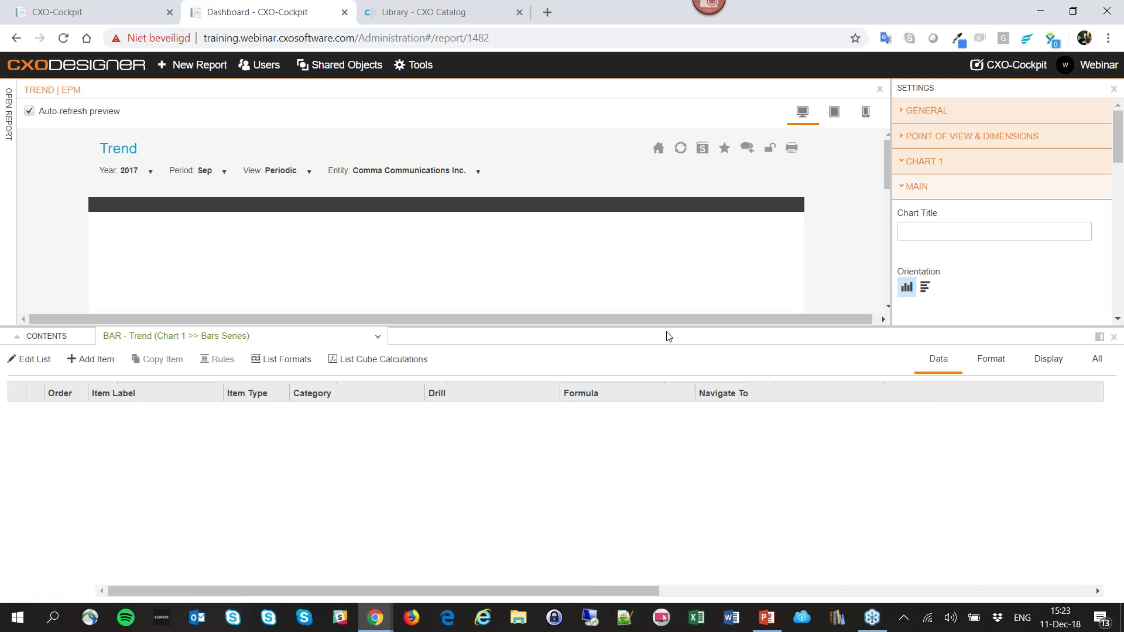
left_click_drag(665, 327, 688, 432)
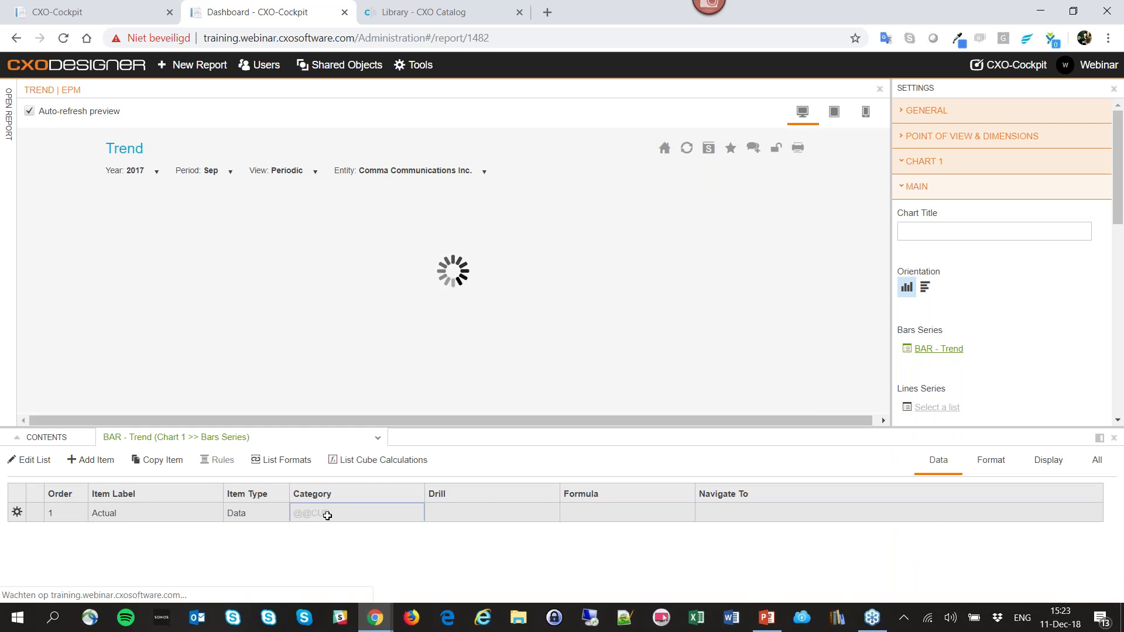
left_click(328, 514)
type("act")
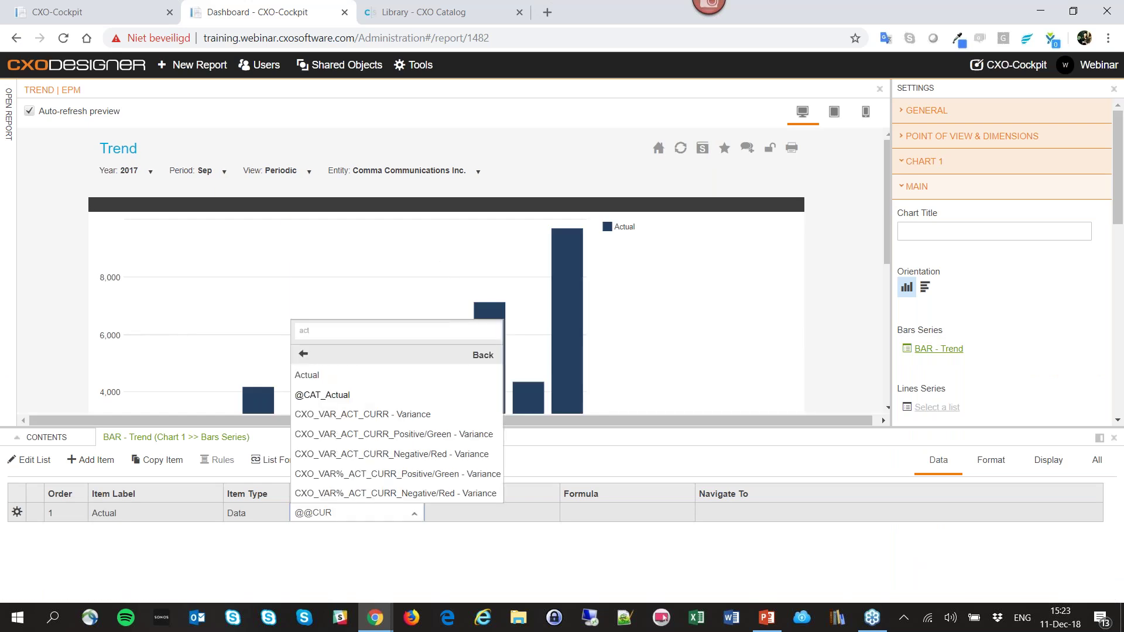
left_click(309, 378)
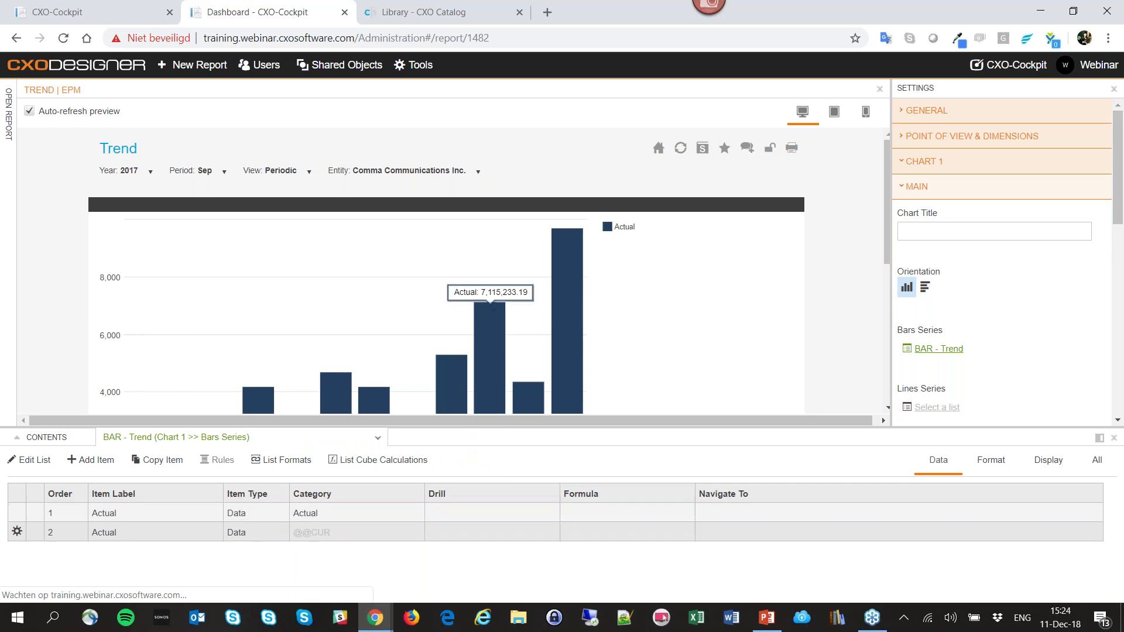
left_click(316, 532)
left_click(316, 531)
left_click(316, 494)
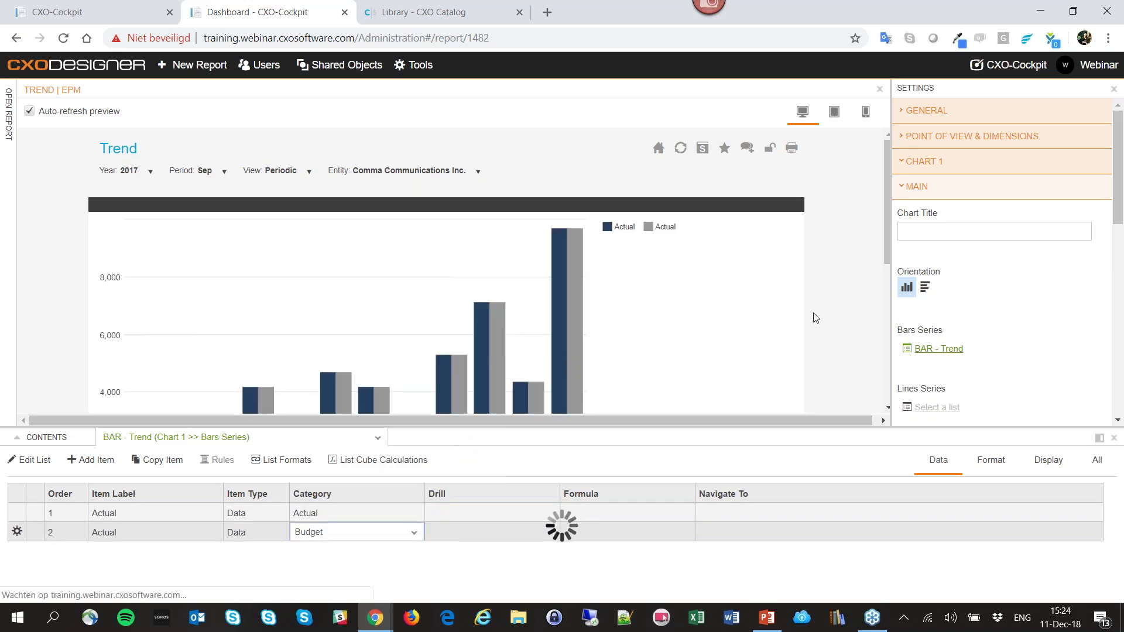
scroll(821, 327, "down", 1)
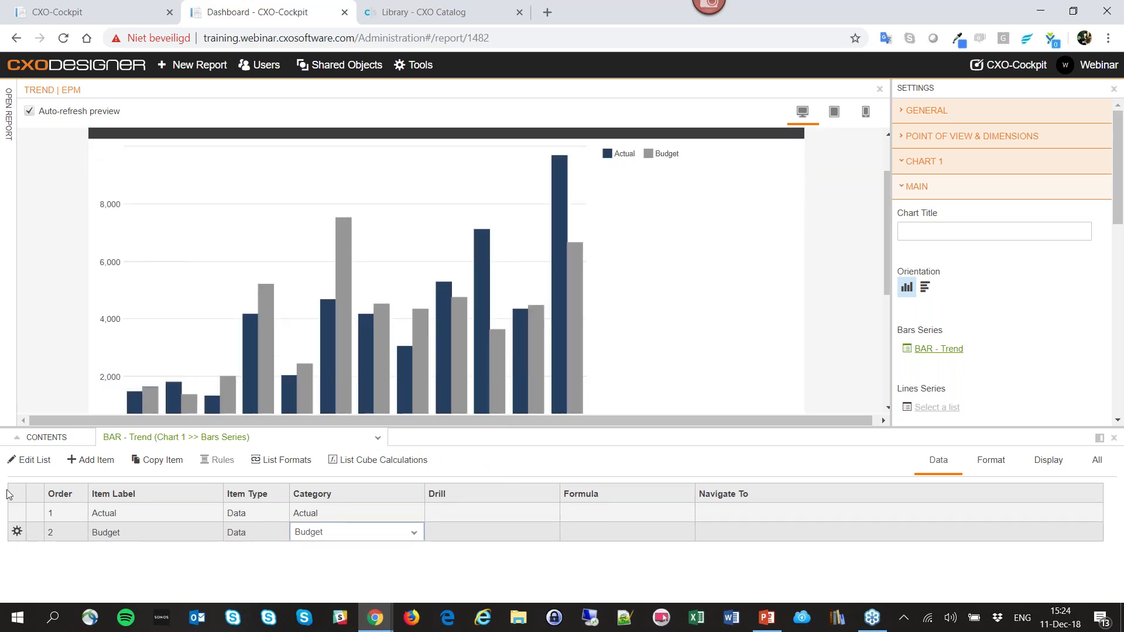
Step: Add a third list item with the custom label 'Variance' and open its formula settings
left_click(93, 459)
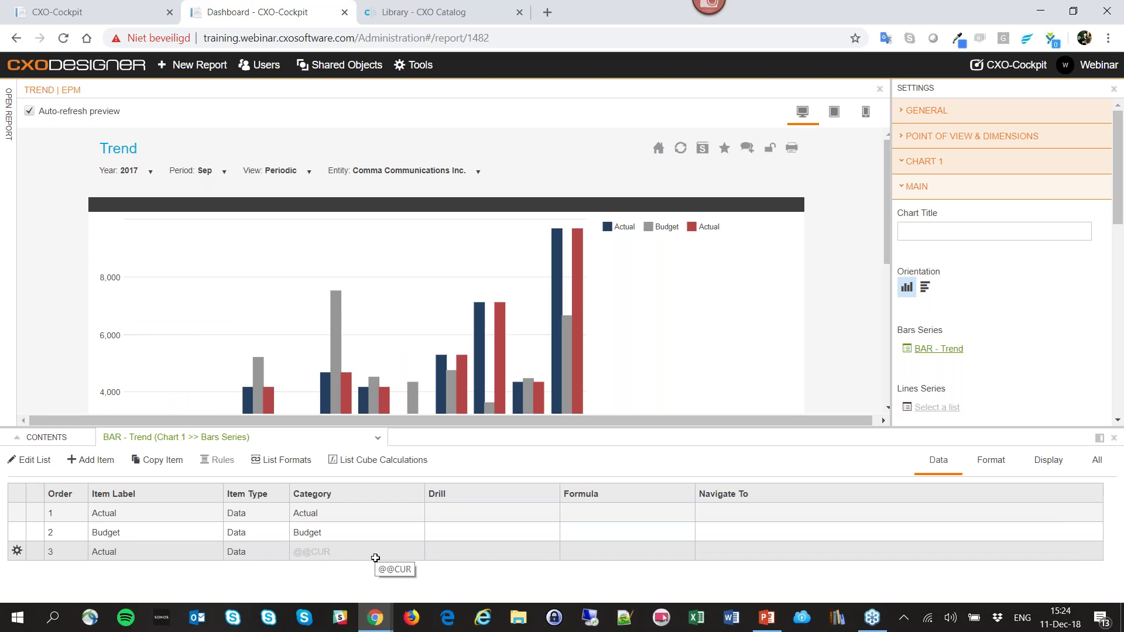
left_click(184, 551)
double_click(184, 552)
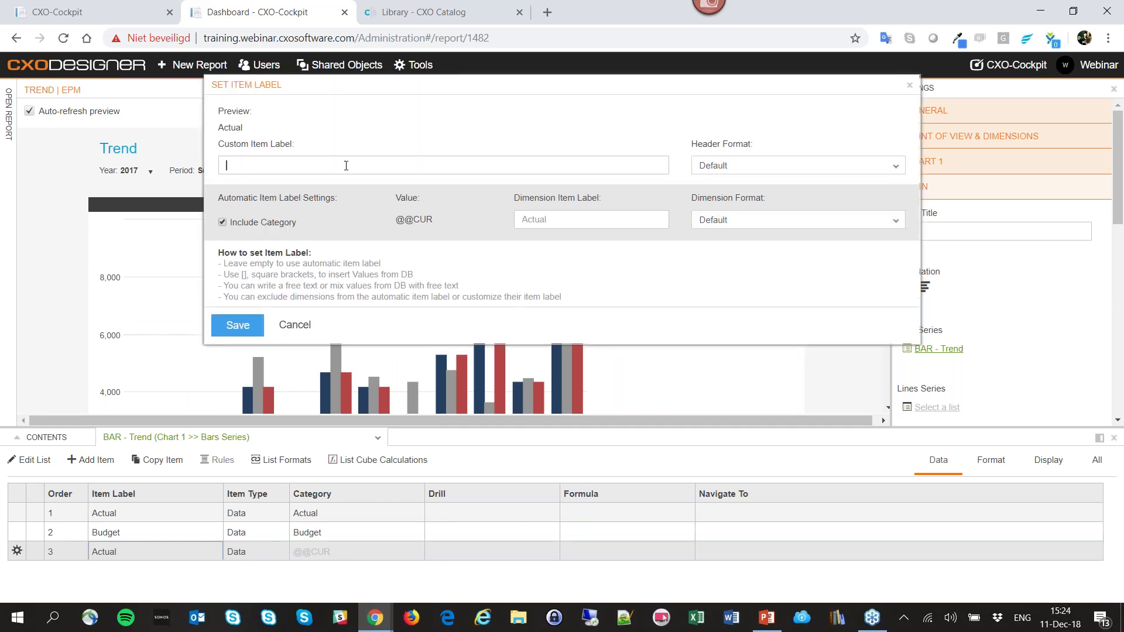
type("Variance")
left_click(239, 326)
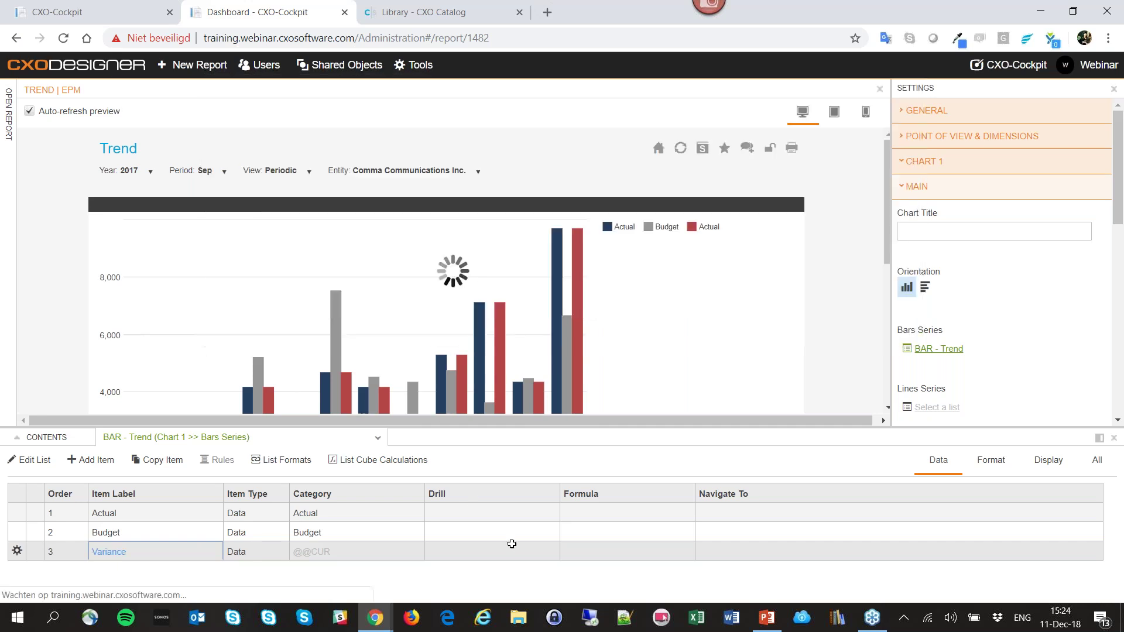
left_click(605, 546)
left_click(603, 545)
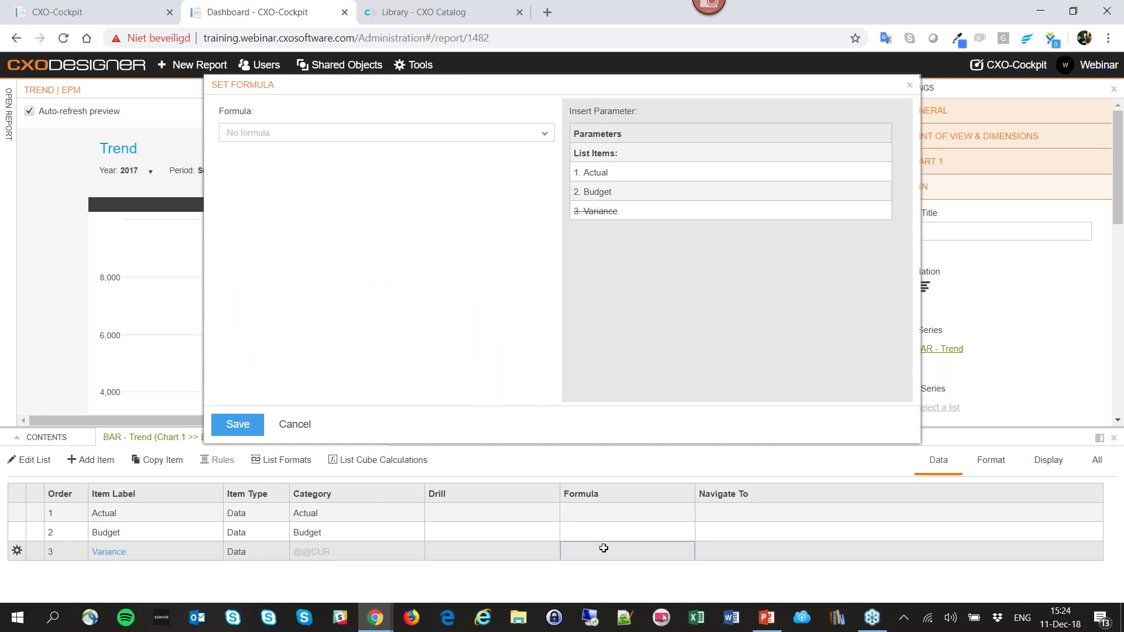
Step: Give Variance a Variance formula of Actual versus Budget, shown as bars in charts
left_click(244, 134)
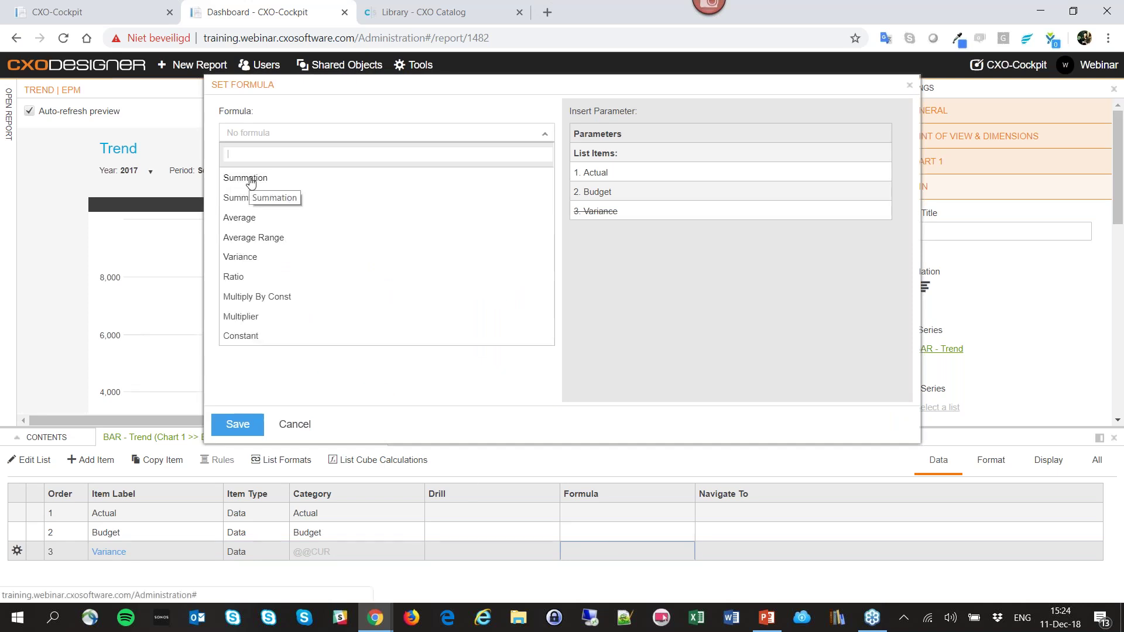
left_click(254, 258)
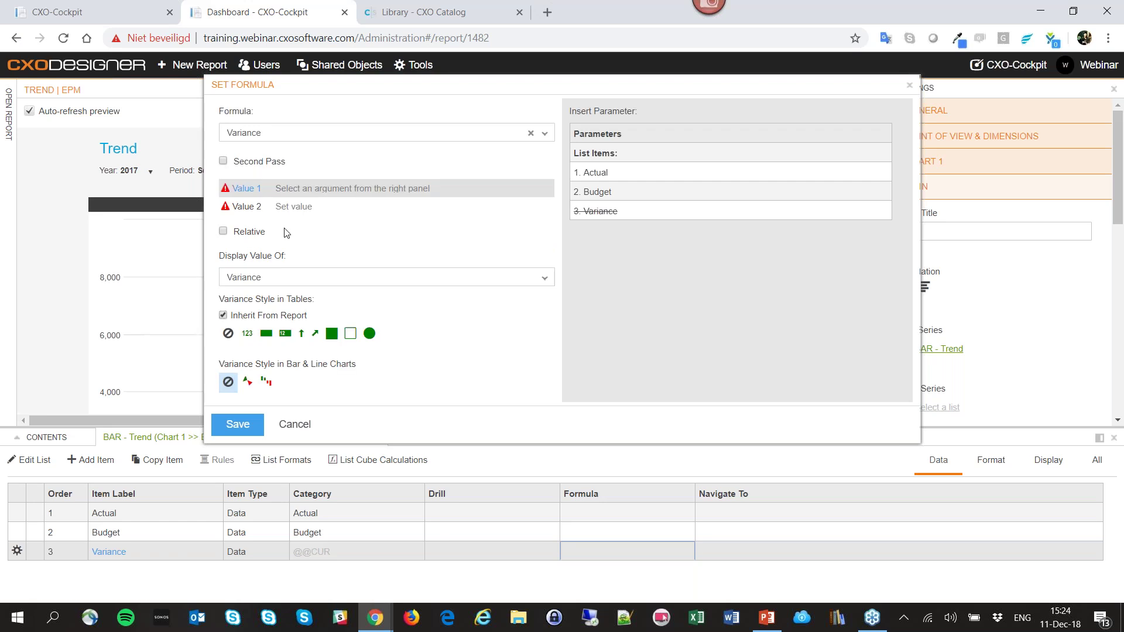
left_click(607, 173)
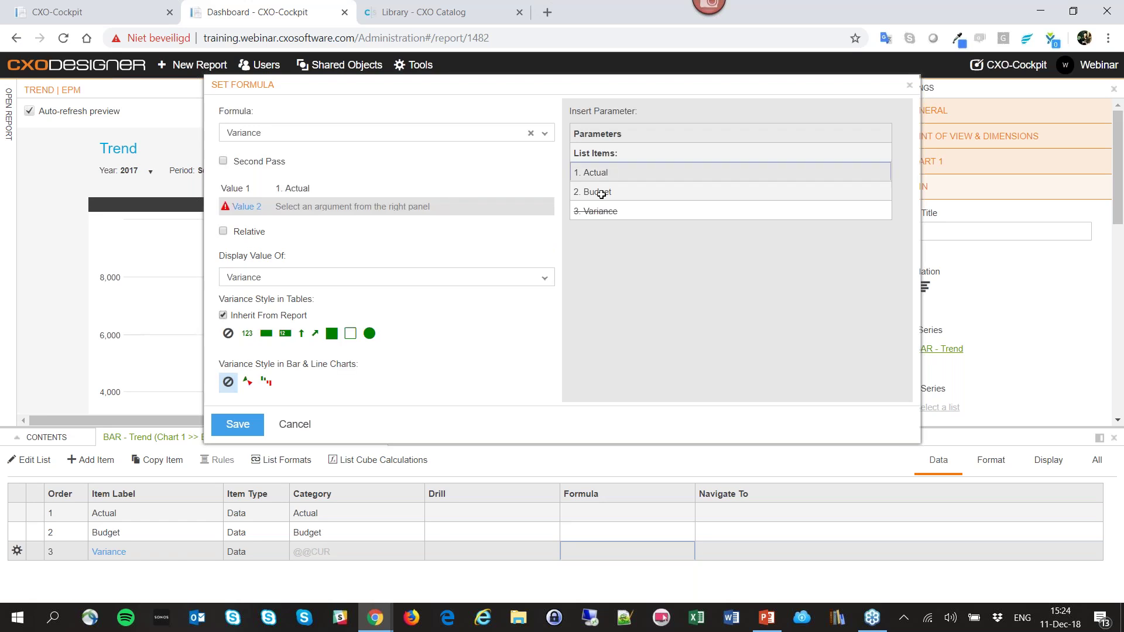
left_click(602, 193)
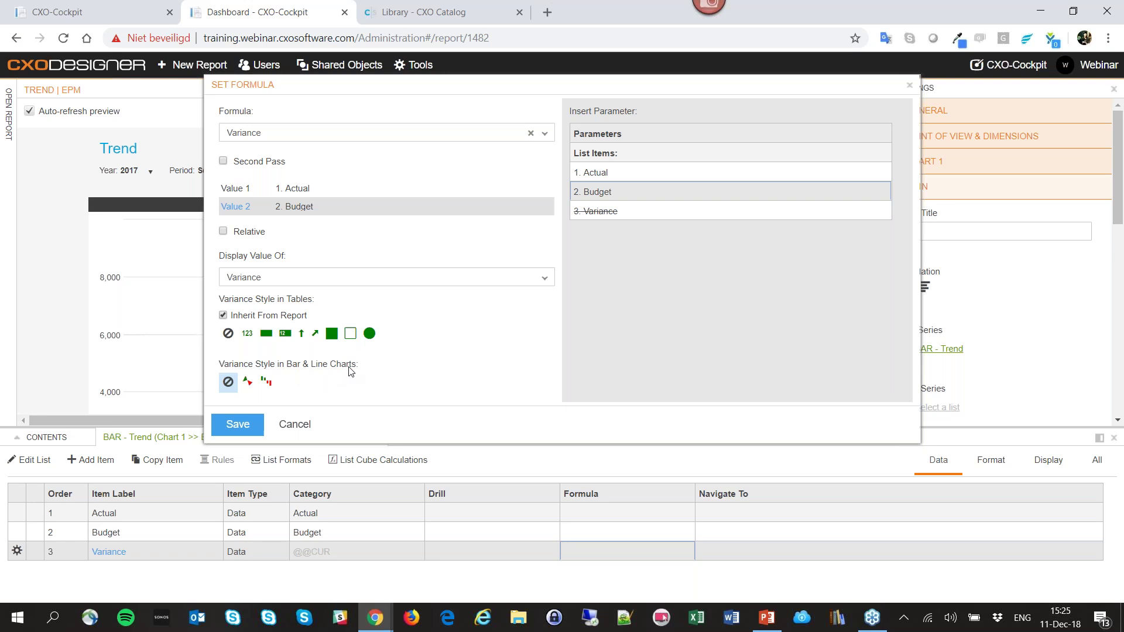
left_click(272, 385)
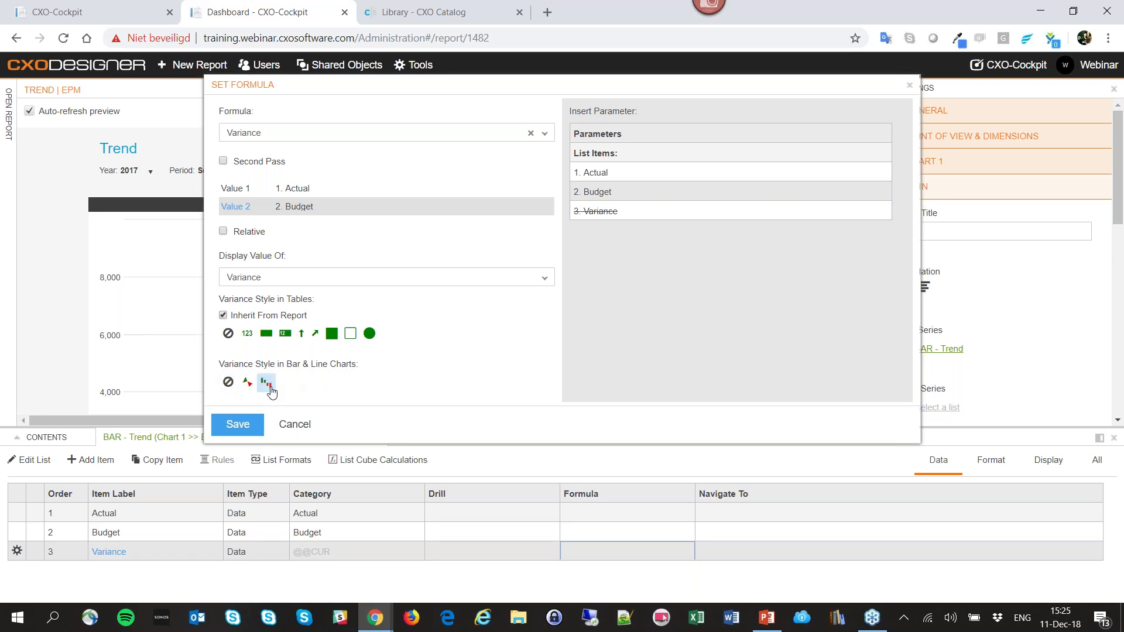
left_click(236, 425)
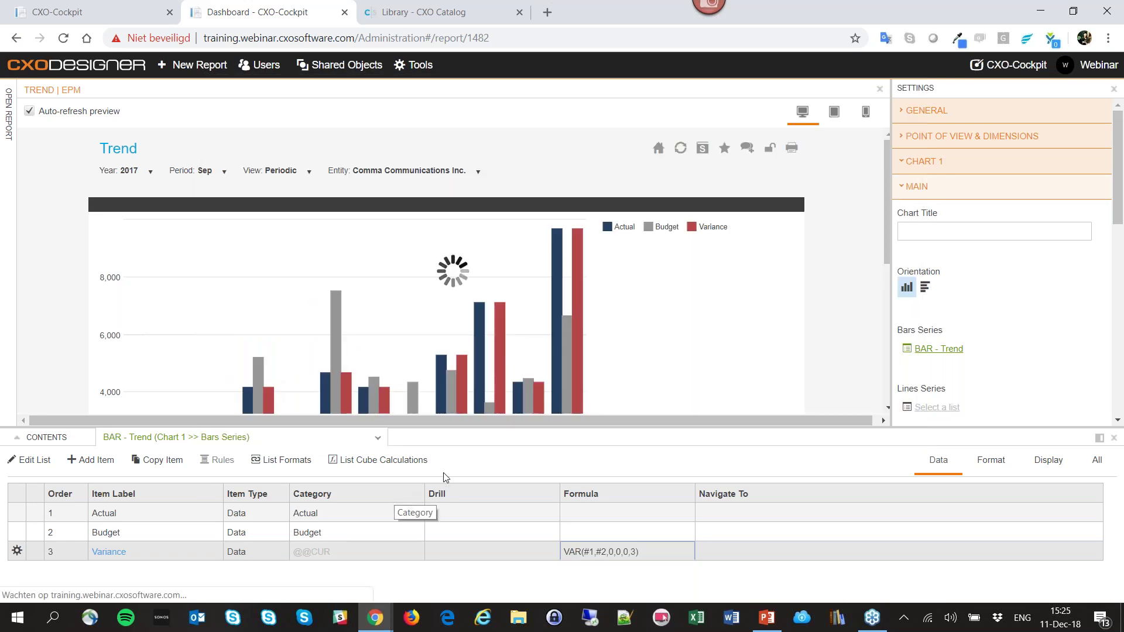
left_click(1049, 460)
Step: Hide the Actual and Budget series so only Variance shows in the chart
left_click(305, 514)
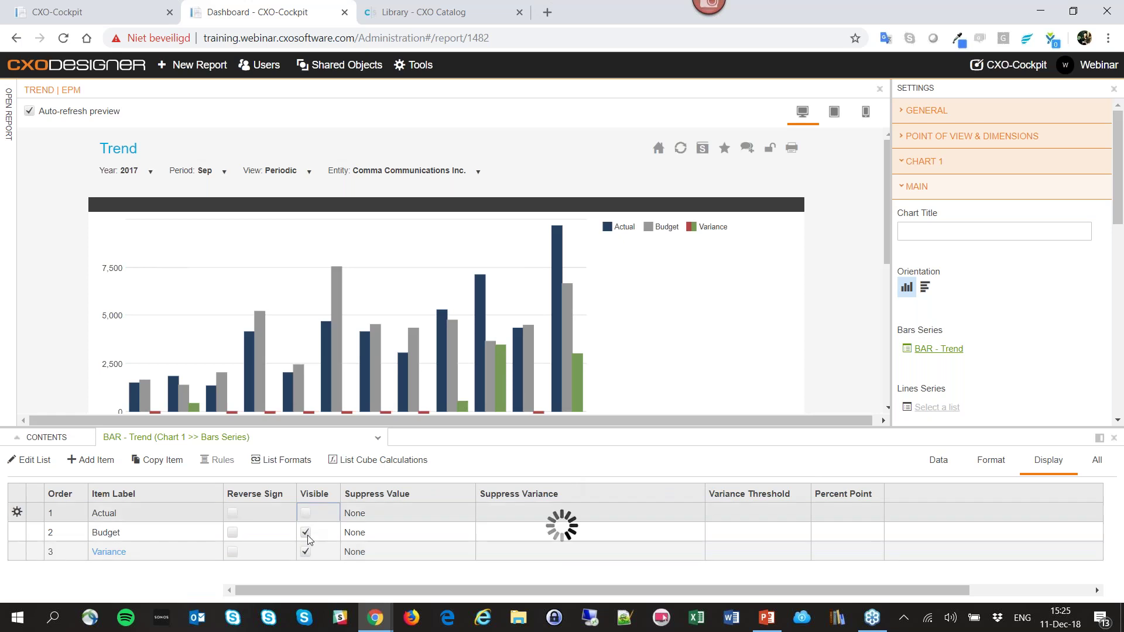
left_click(306, 533)
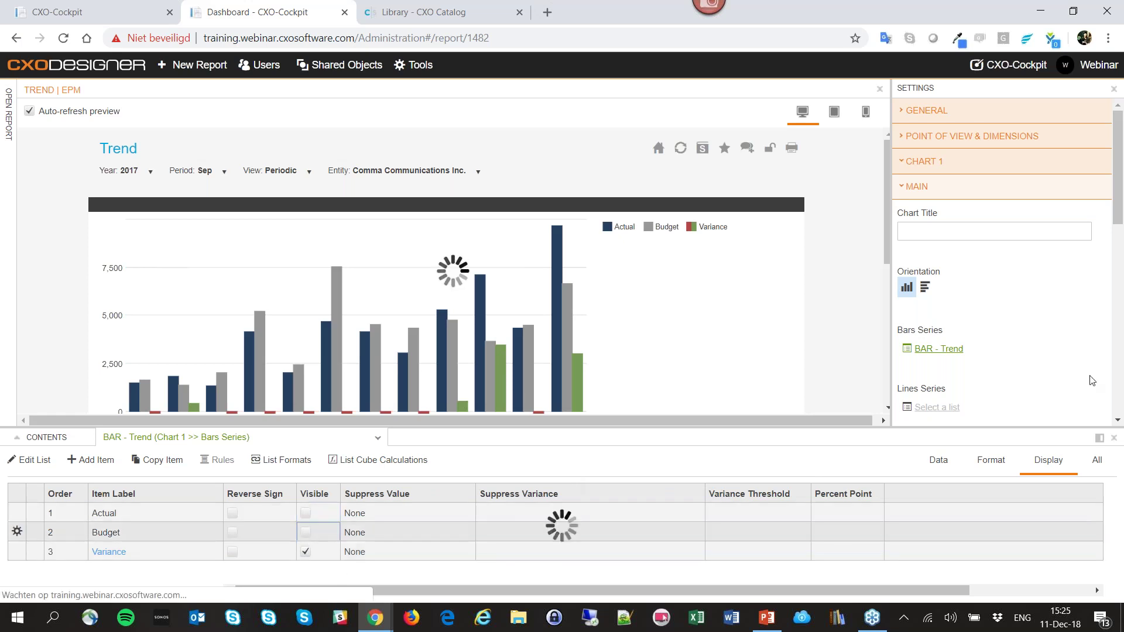
left_click(1115, 440)
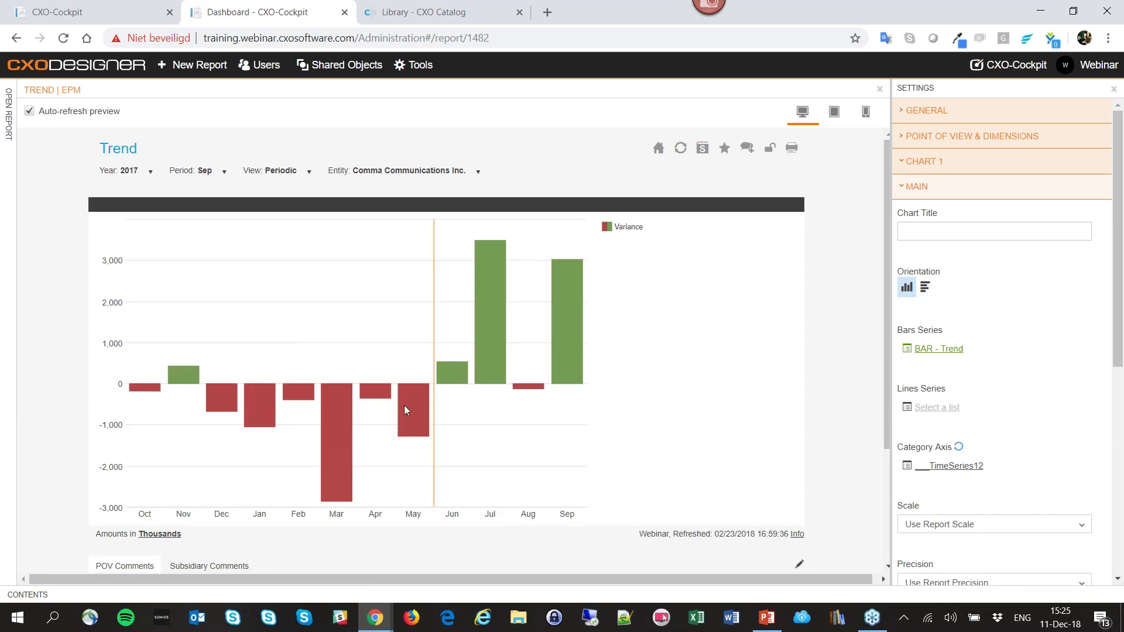
Step: Set the chart title to the [ACC] account placeholder
mouse_move(334, 420)
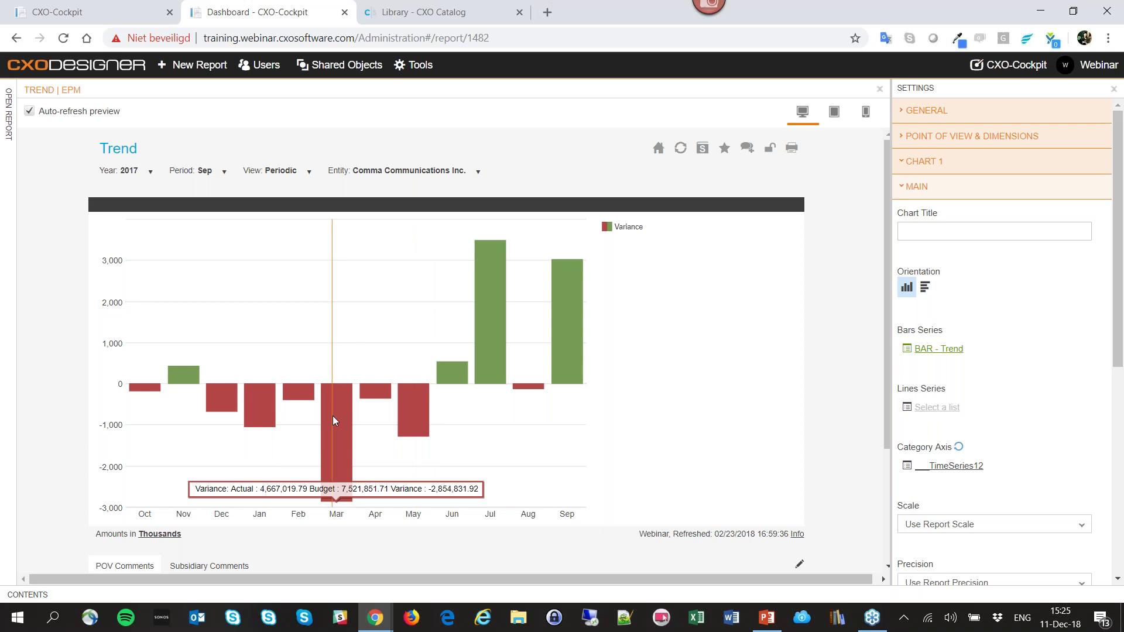
left_click(925, 232)
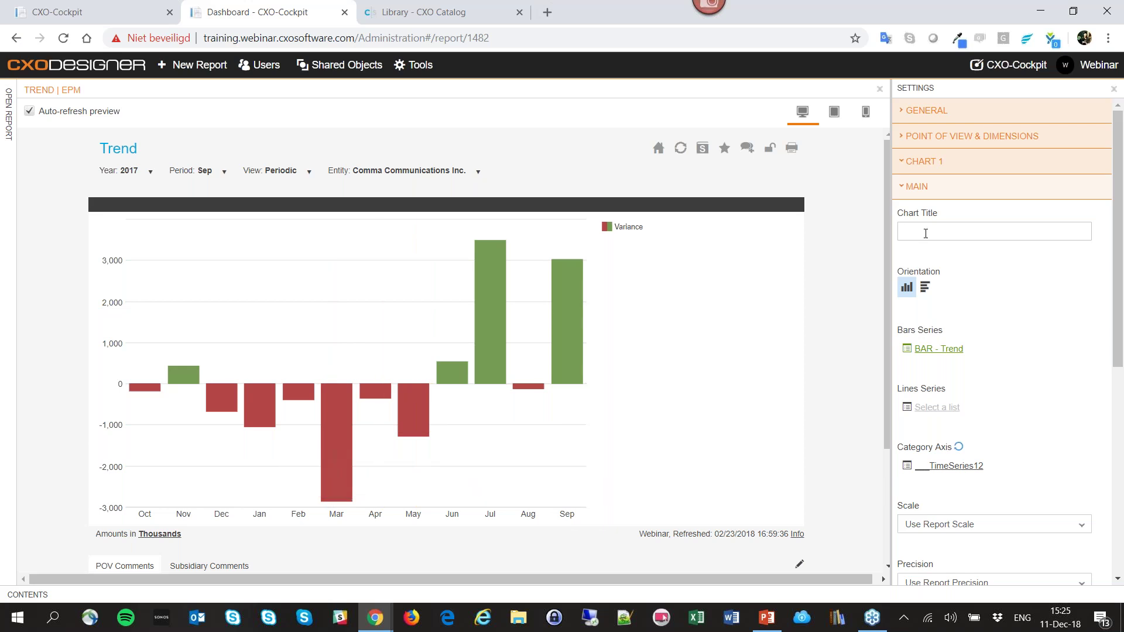
type("[ACC")
left_click(969, 299)
Step: Place the Trend chart's legend at the bottom with a legend height of 8%
scroll(1084, 318, "down", 5)
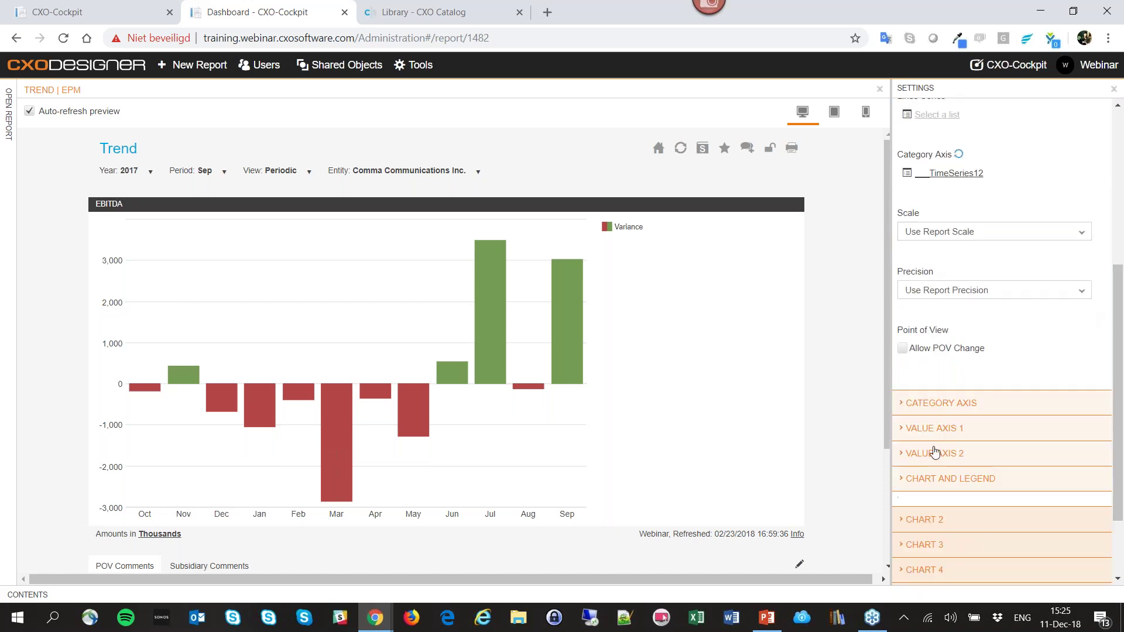
left_click(934, 477)
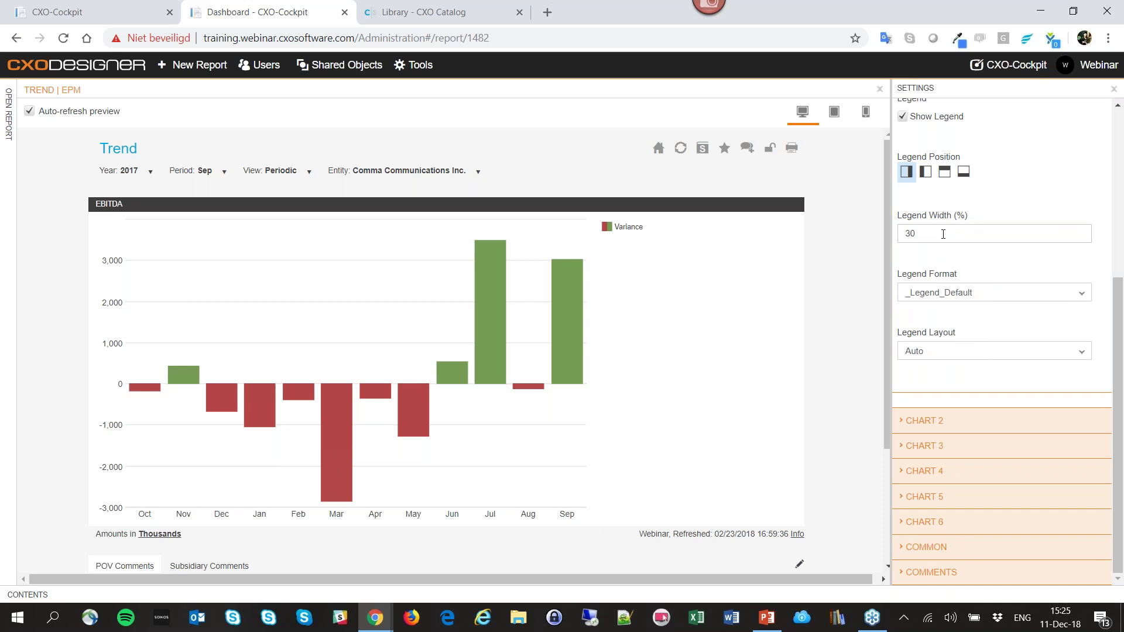
left_click(964, 172)
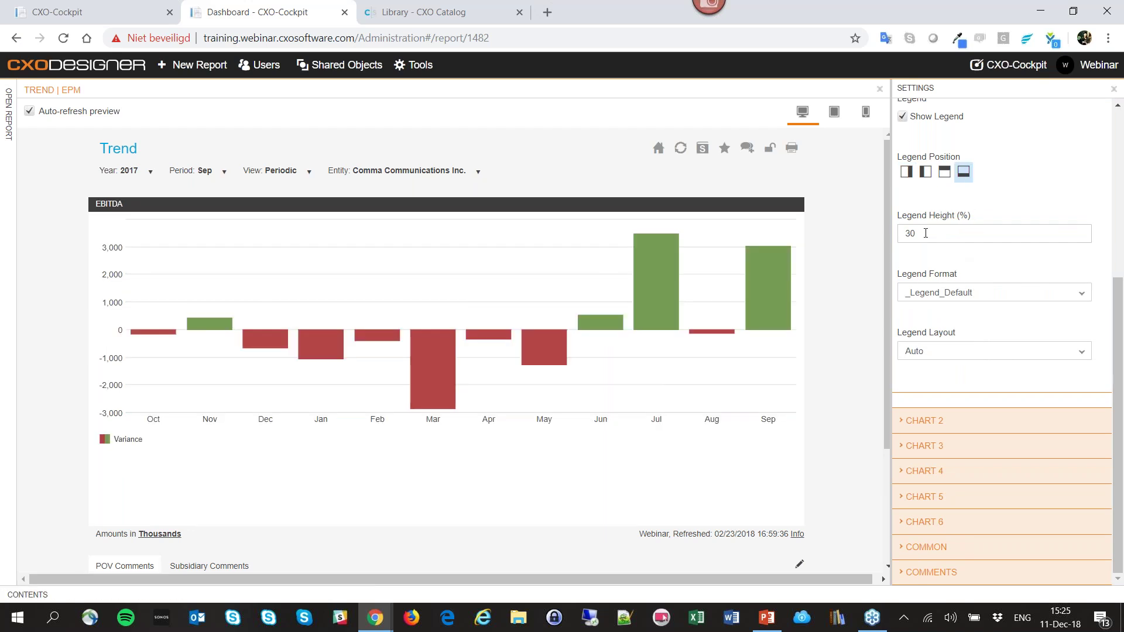
left_click_drag(927, 233, 856, 233)
type("8")
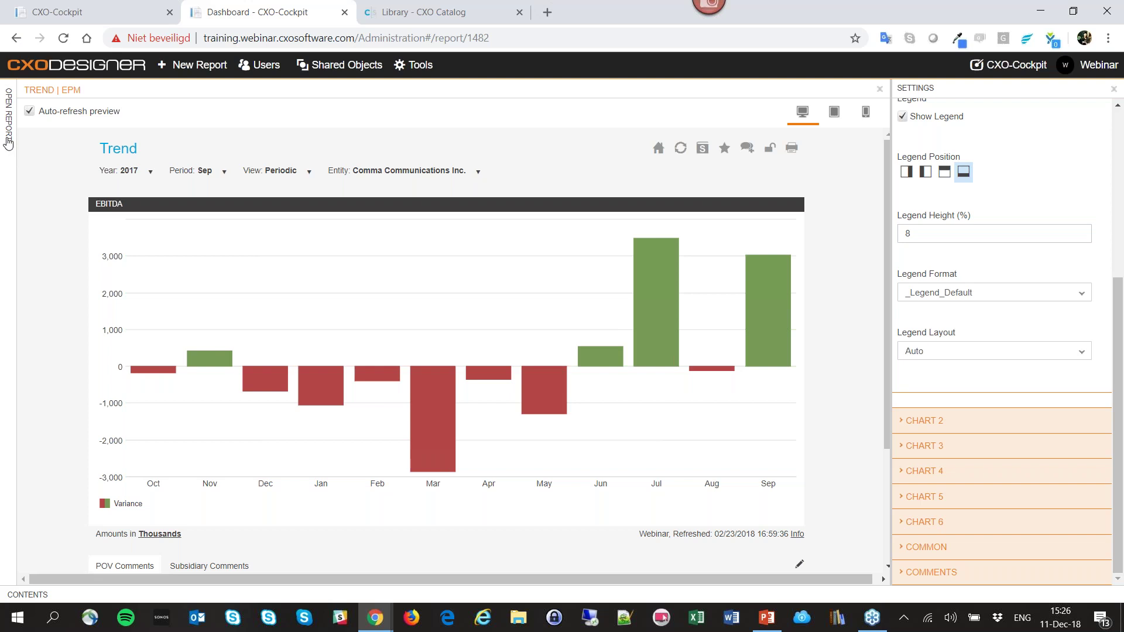
Step: Create a free-format EPM report named 'Ranking webinar' with no template
left_click(193, 64)
left_click(411, 132)
type("Ranking")
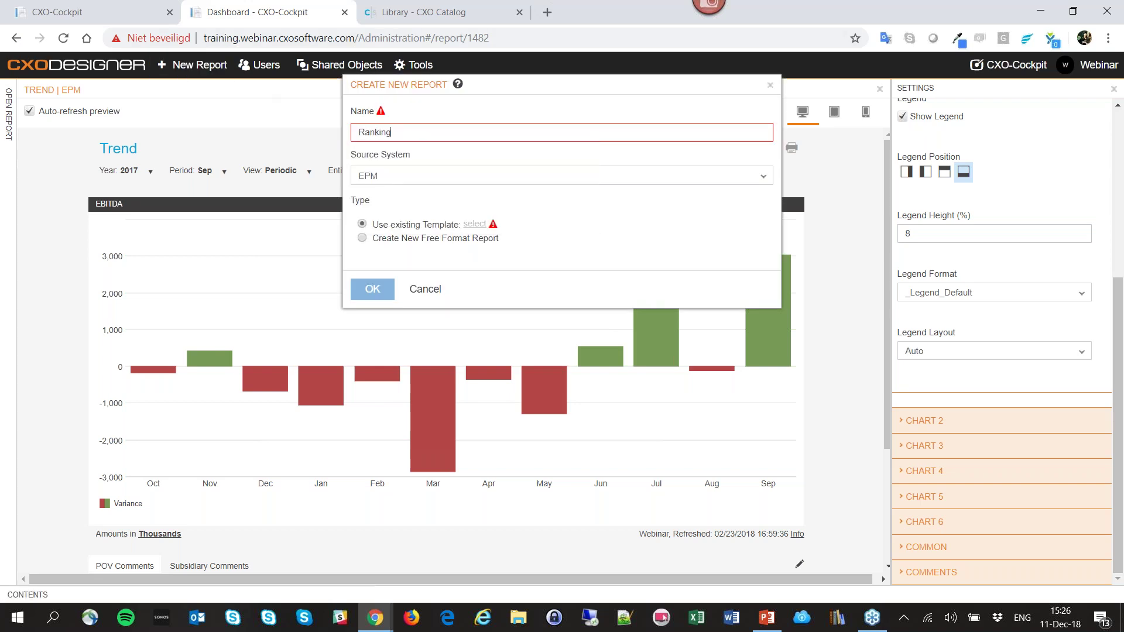
left_click(481, 227)
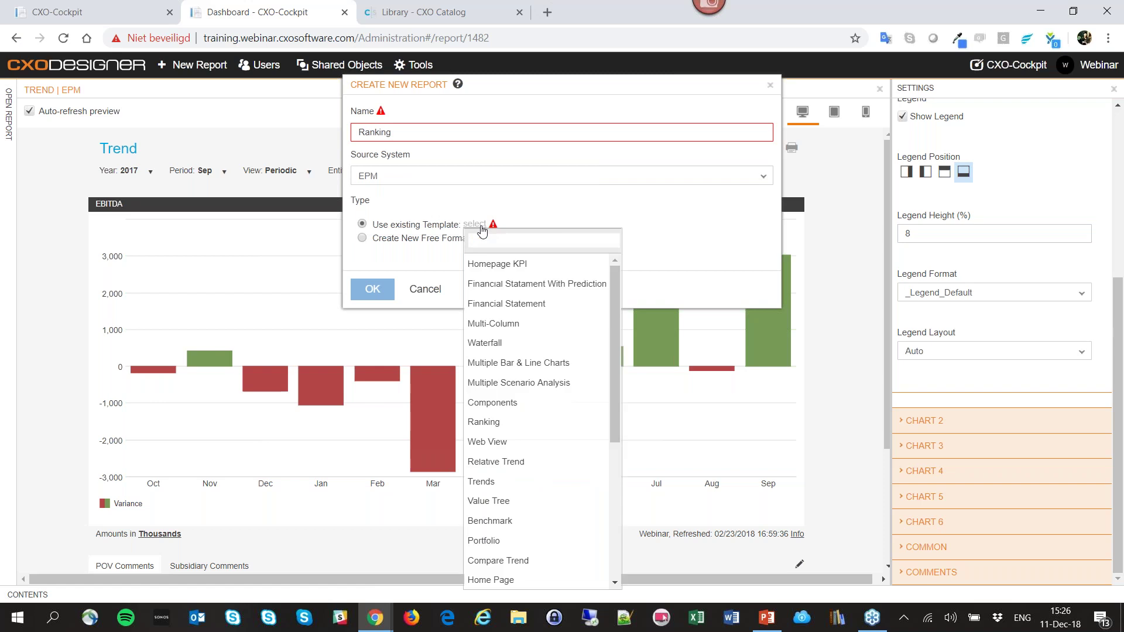
left_click(411, 239)
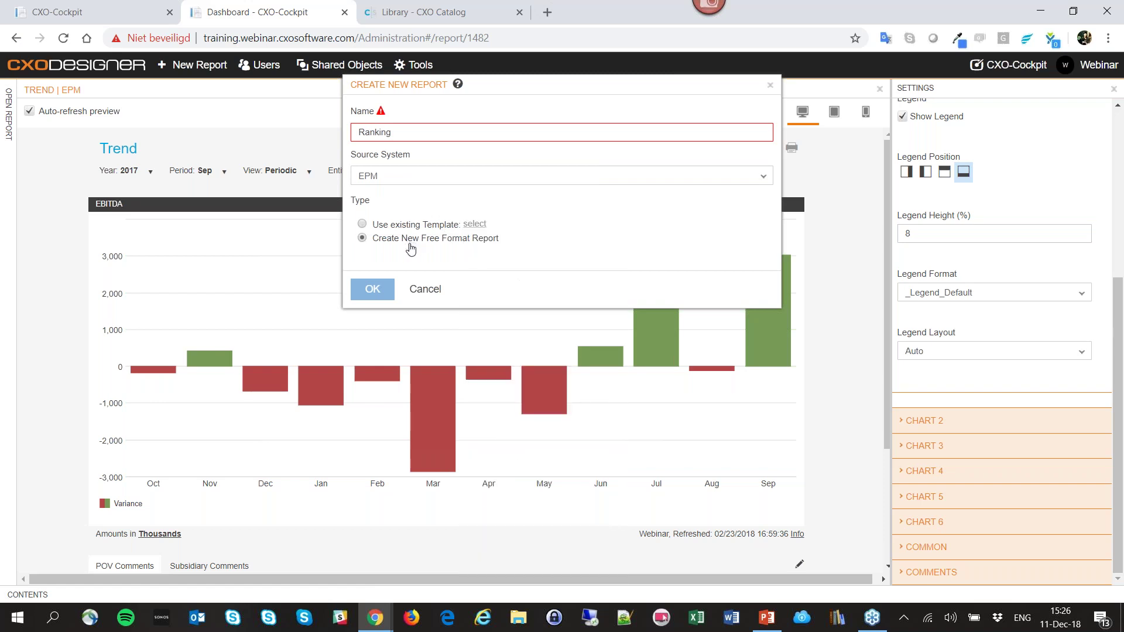
left_click(435, 131)
type("Ranking webinar")
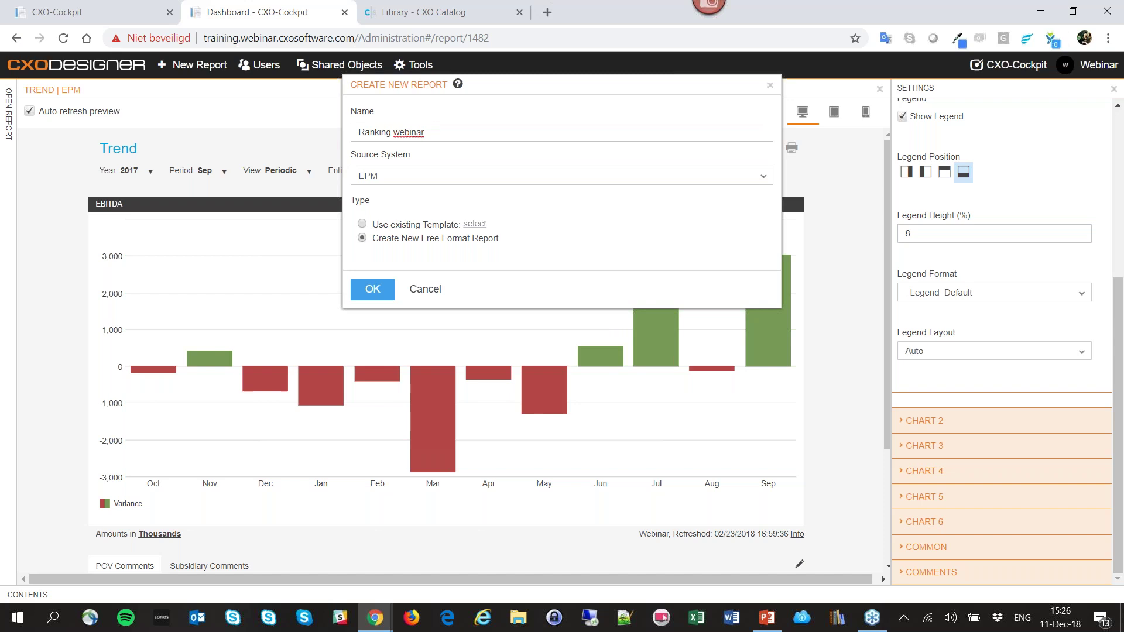
left_click(373, 289)
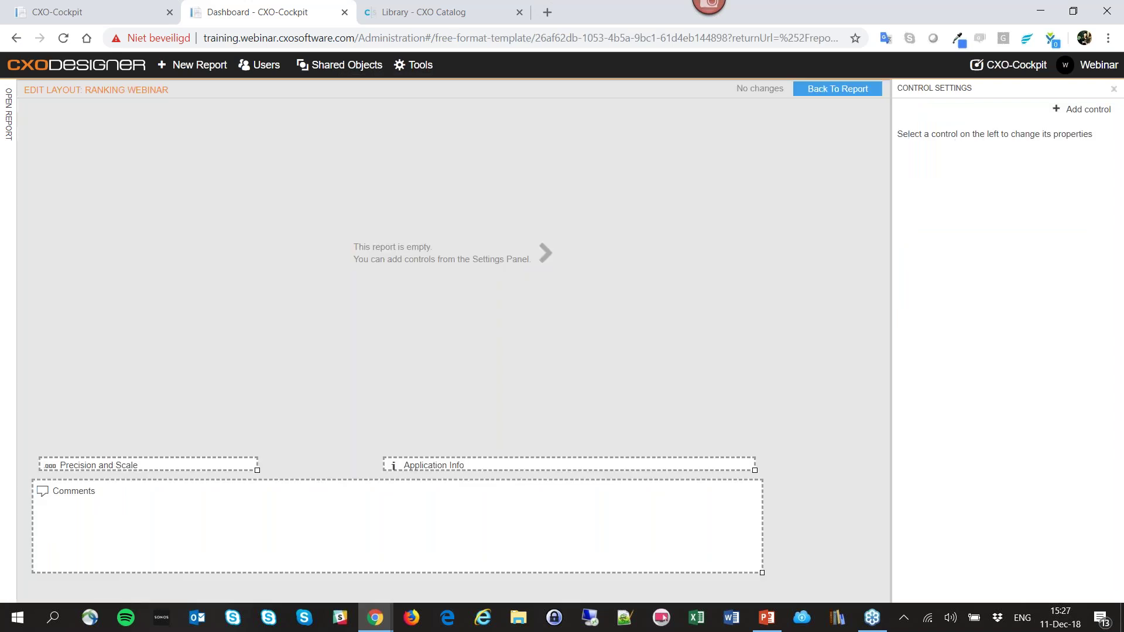
Step: Add a Table control and stretch it wide across the top of the layout
left_click(1084, 111)
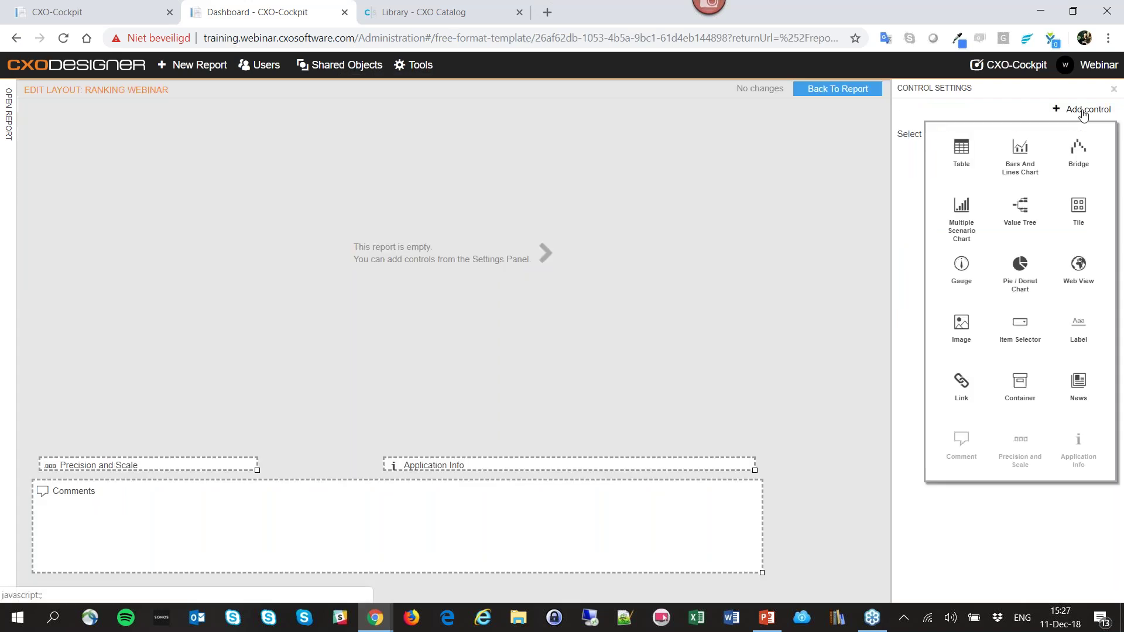
left_click(958, 151)
left_click_drag(322, 332, 762, 243)
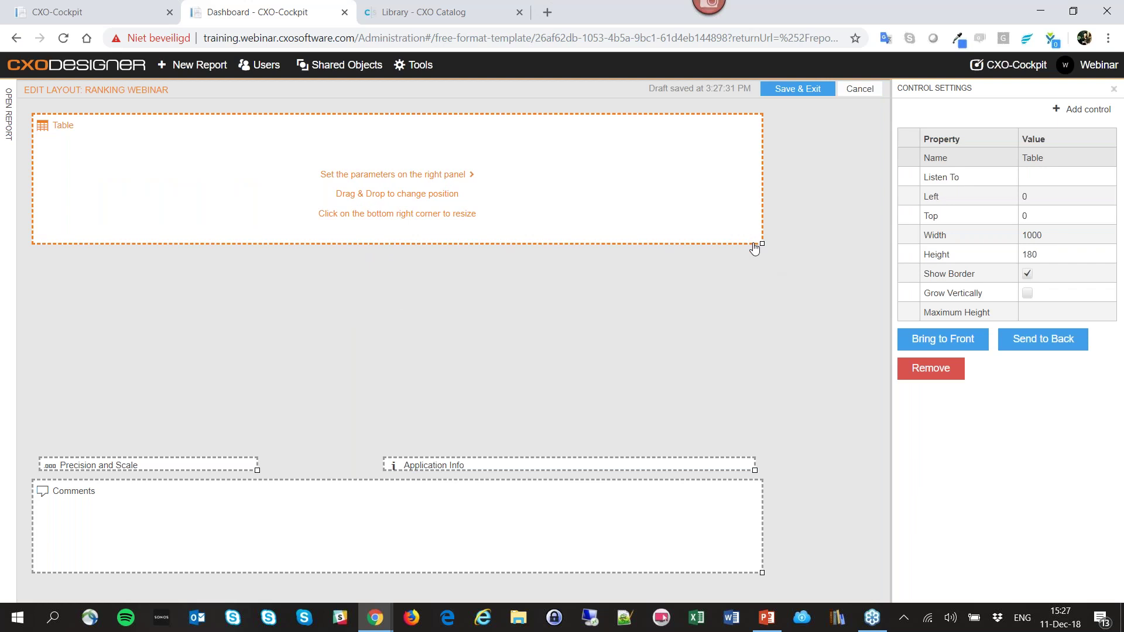
Step: Make the table borderless with Grow Vertically enabled, and save the layout
left_click(1029, 277)
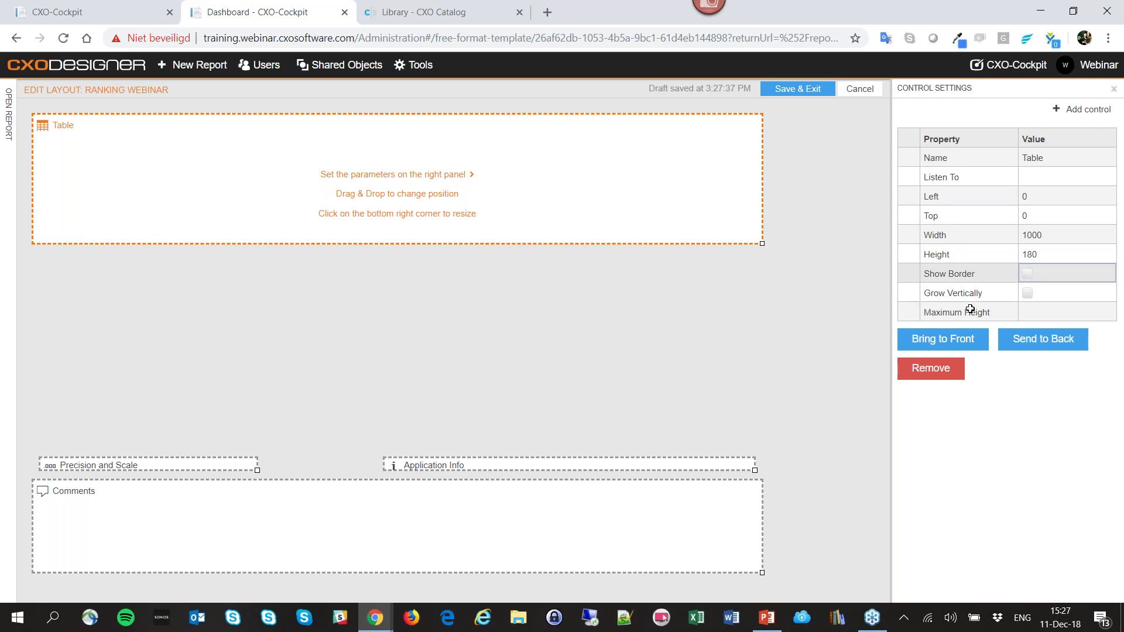
left_click(1025, 294)
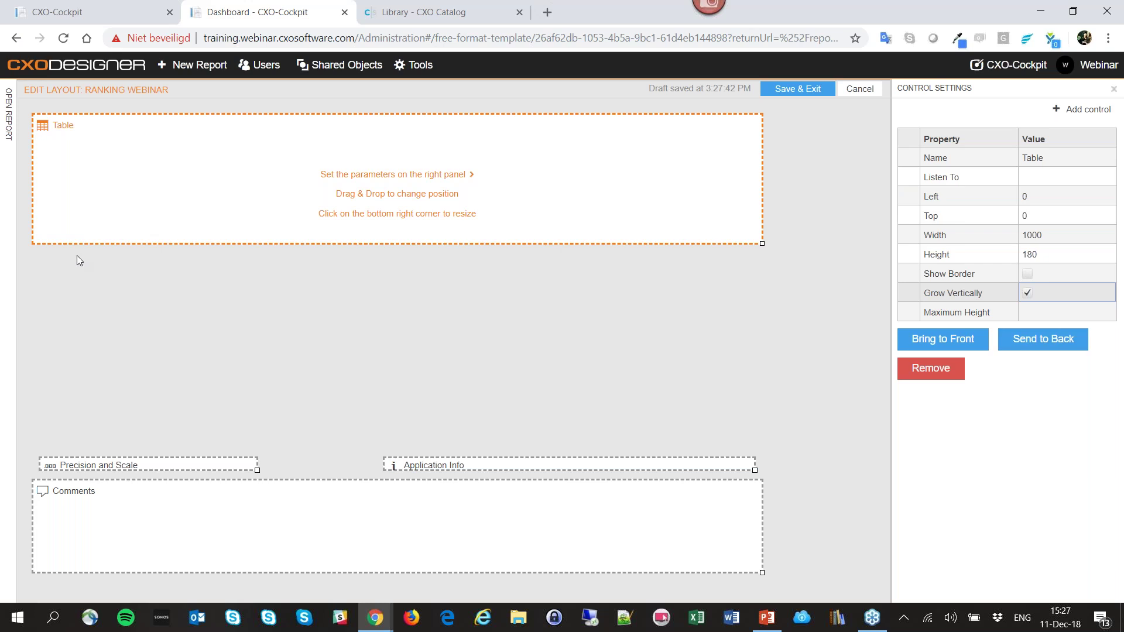
left_click(792, 92)
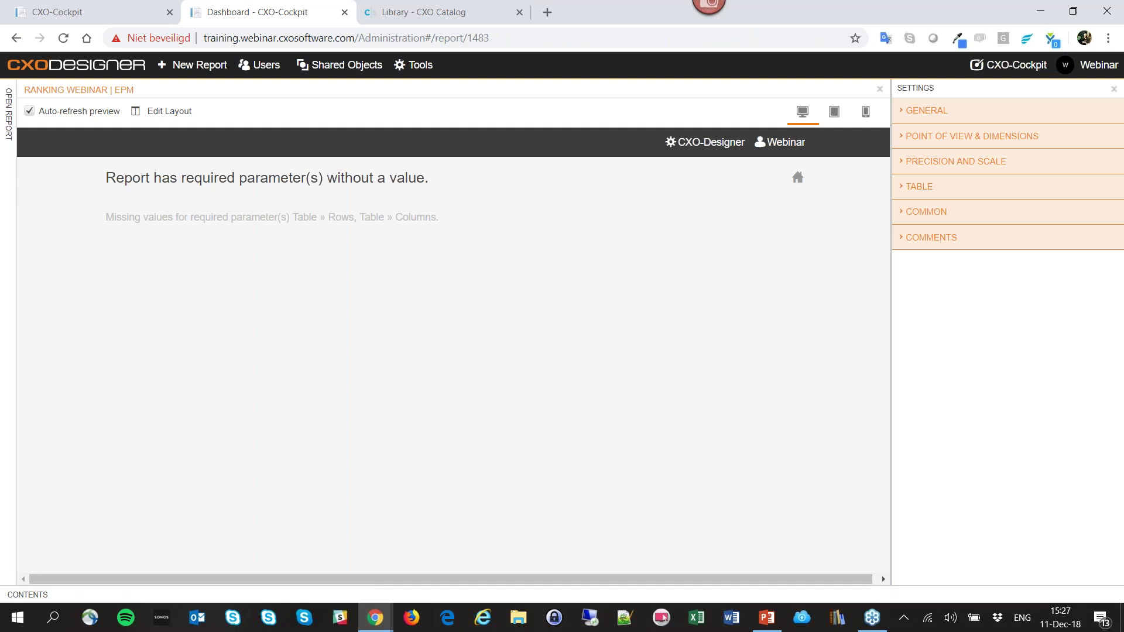
left_click(910, 196)
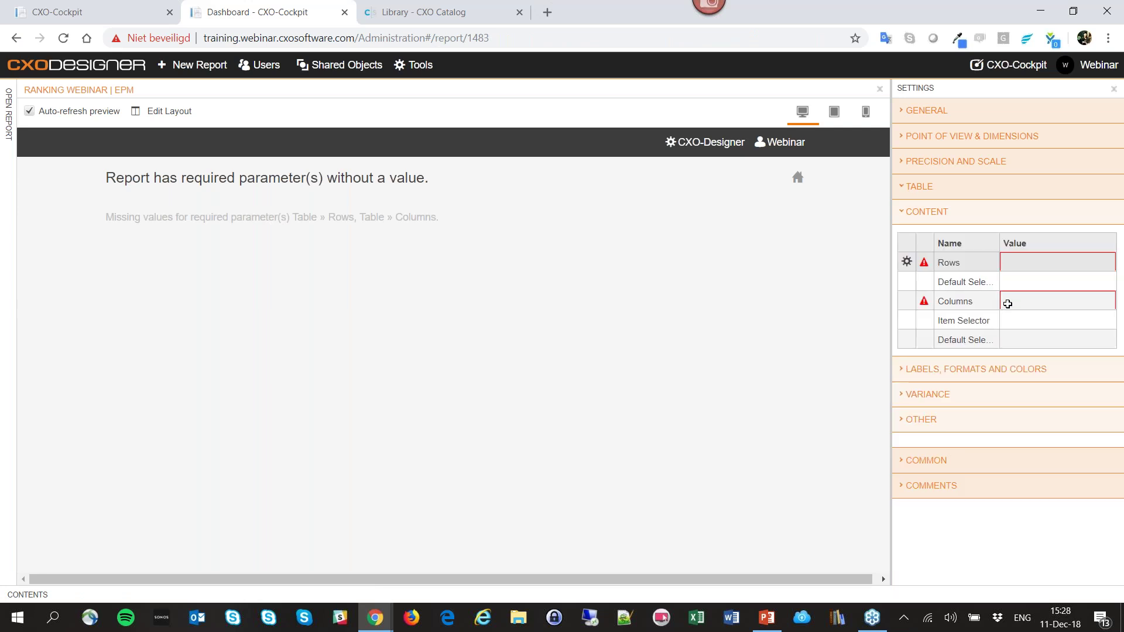
Step: Set the table's Columns to the shared list COL - 12 Months + Tot and Avg (No Comments)
left_click(1007, 301)
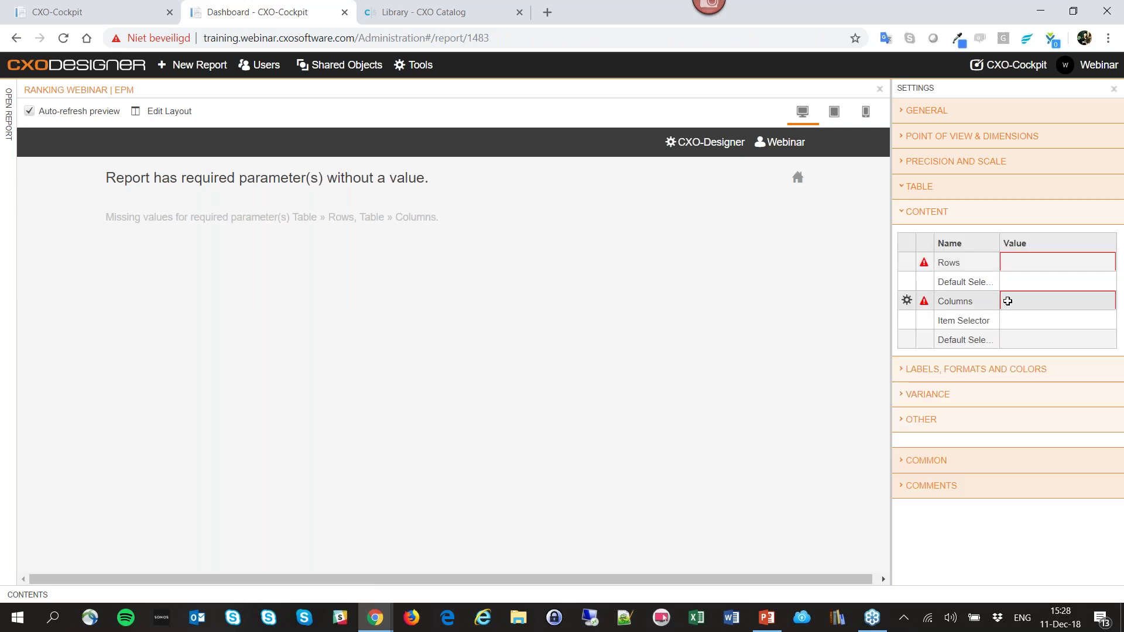
left_click(1008, 301)
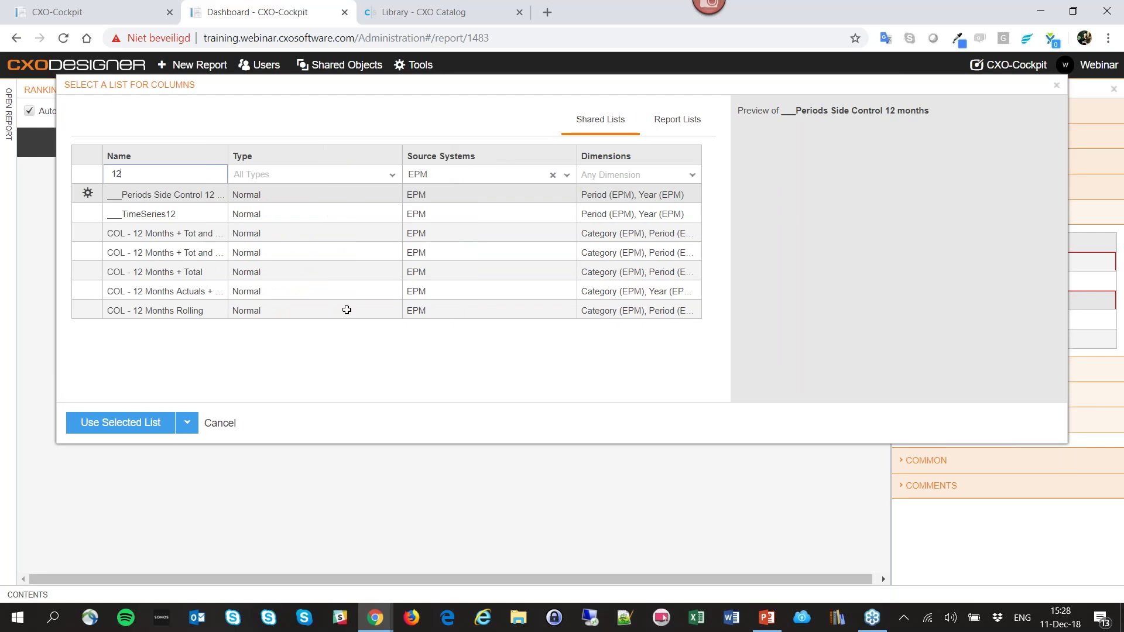
left_click(195, 252)
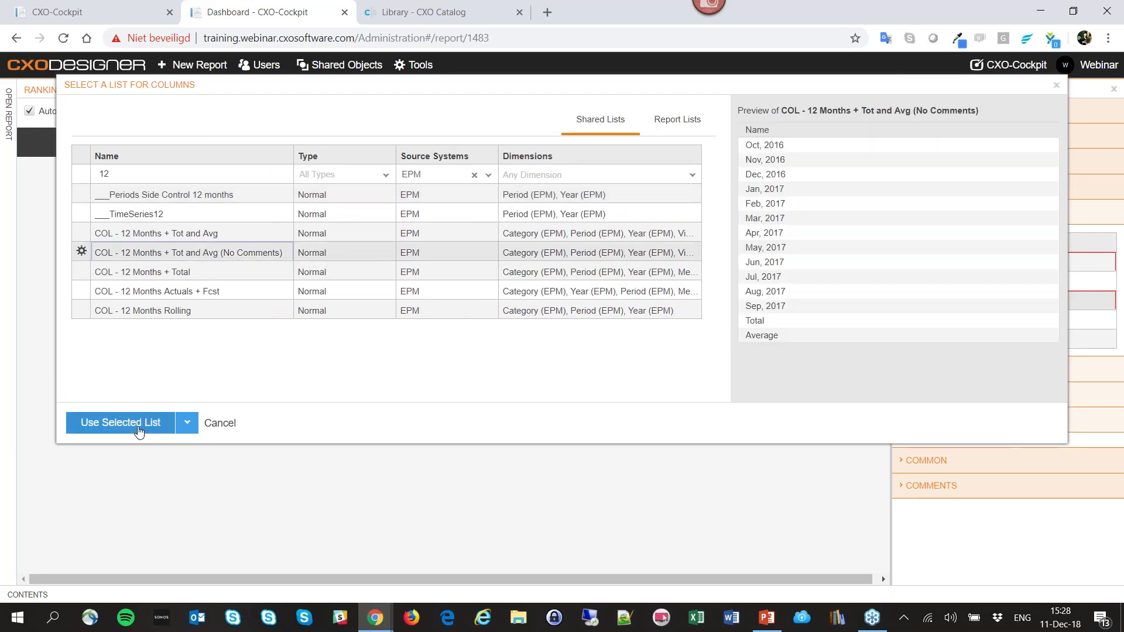
left_click(138, 431)
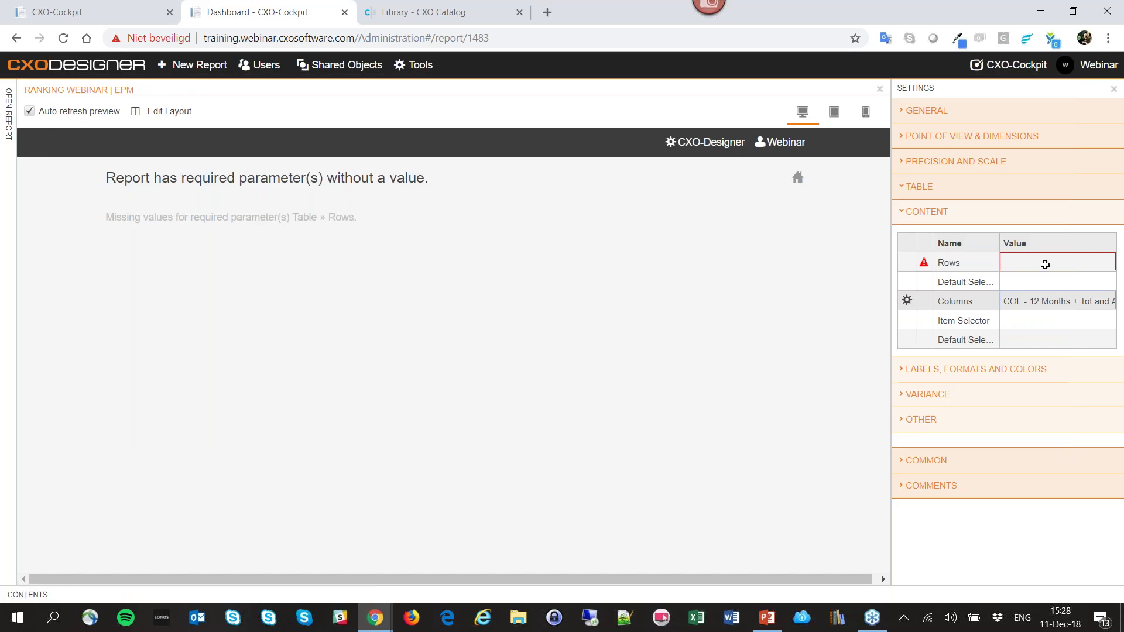
Step: Start a new report-specific list for the table's Rows
left_click(1045, 265)
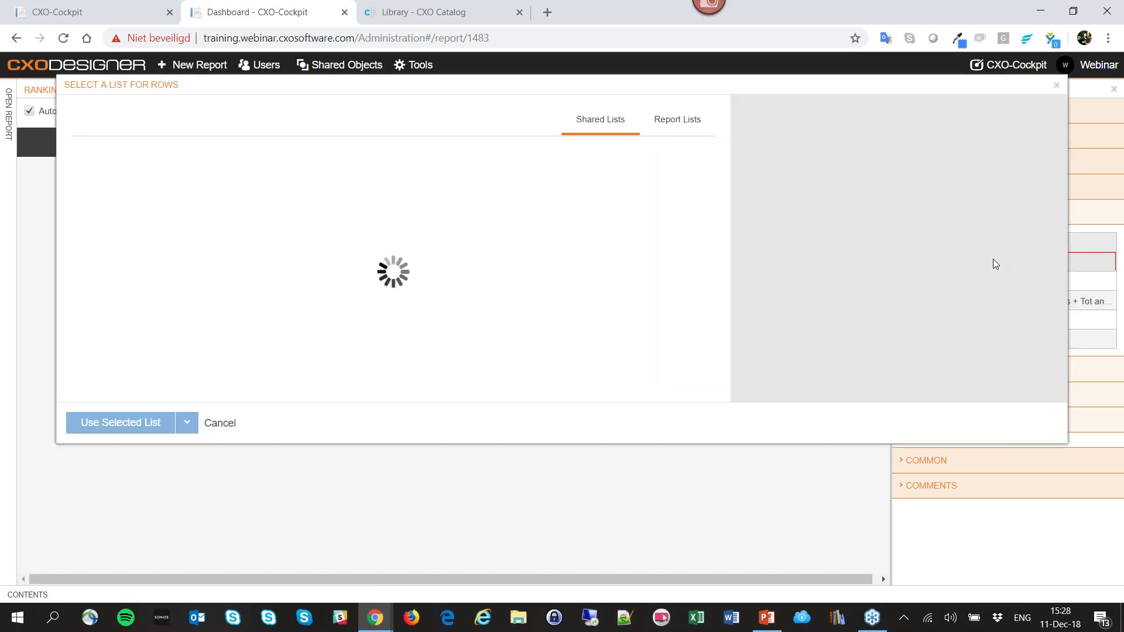
left_click(673, 124)
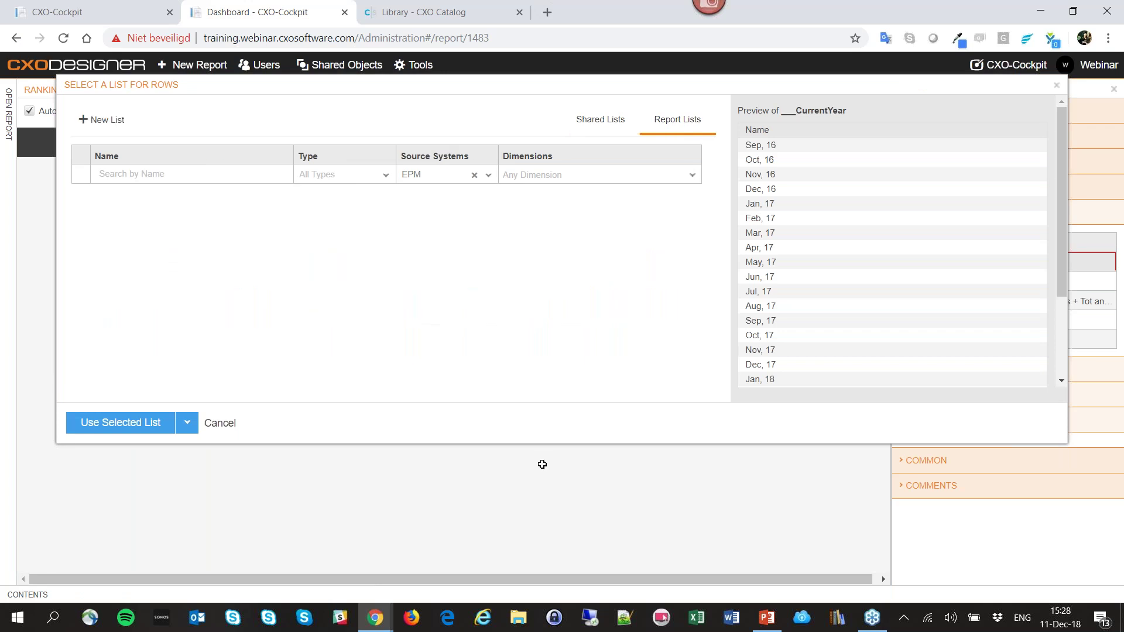
left_click(101, 123)
Step: Name the new list ROW - RANK ENT, make it a Ranking list on the Entity dimension
type("ROW")
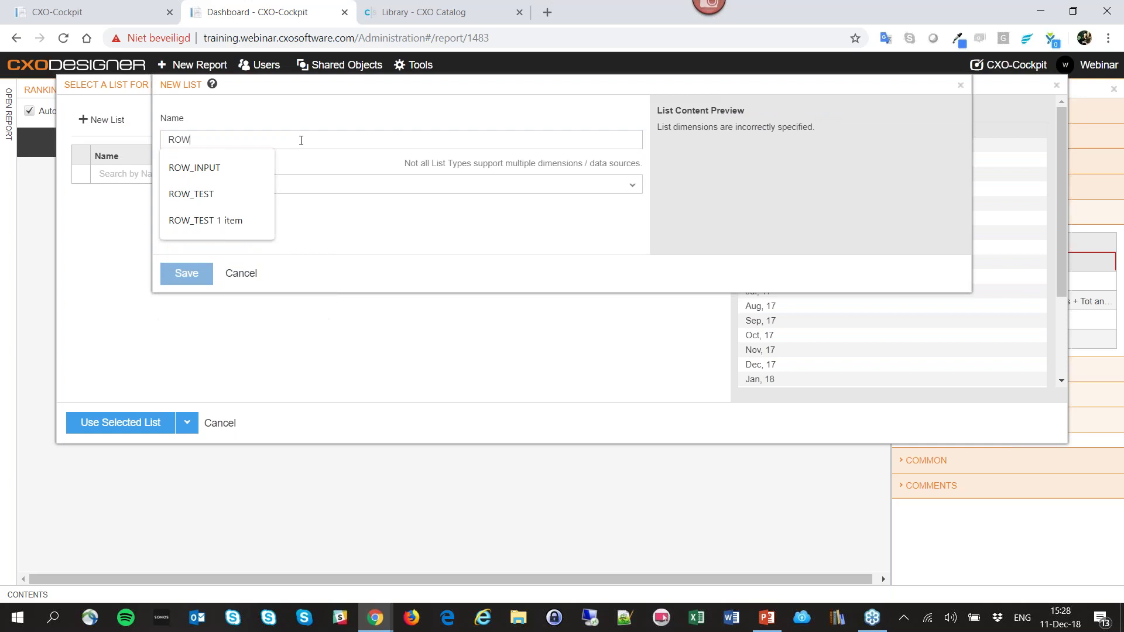
type(" - RAN")
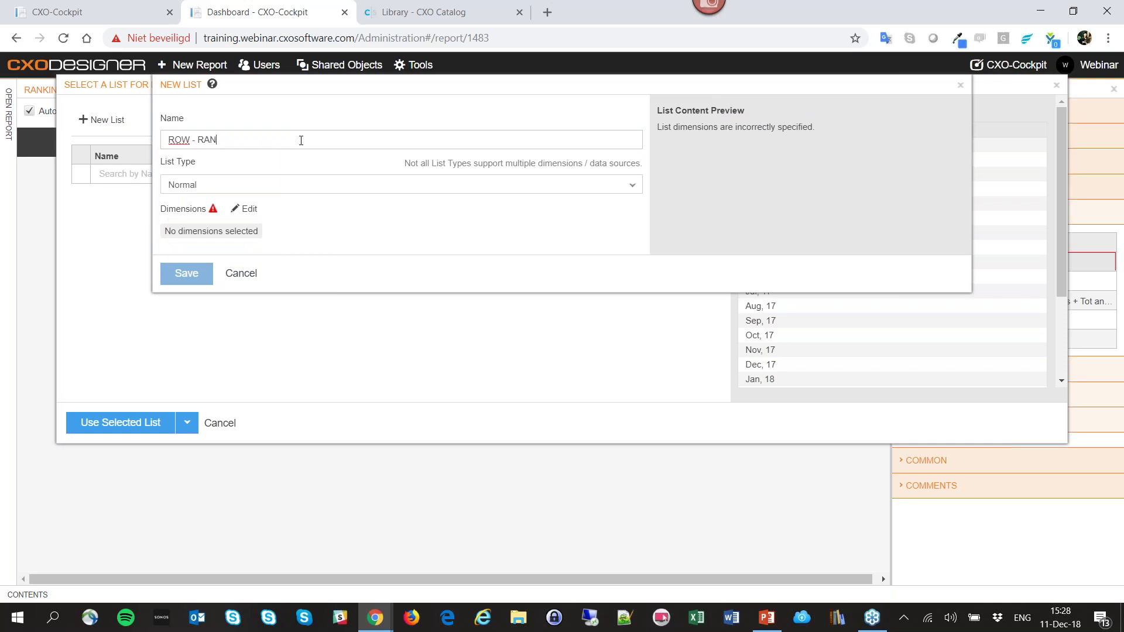
type("K ENT")
left_click(201, 186)
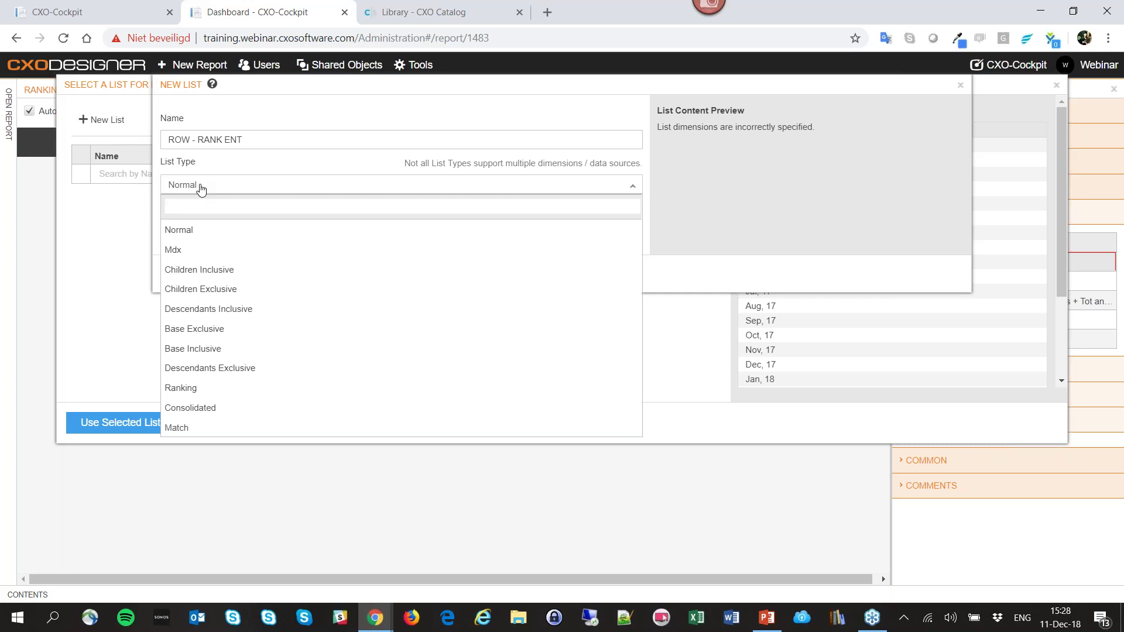
left_click(195, 389)
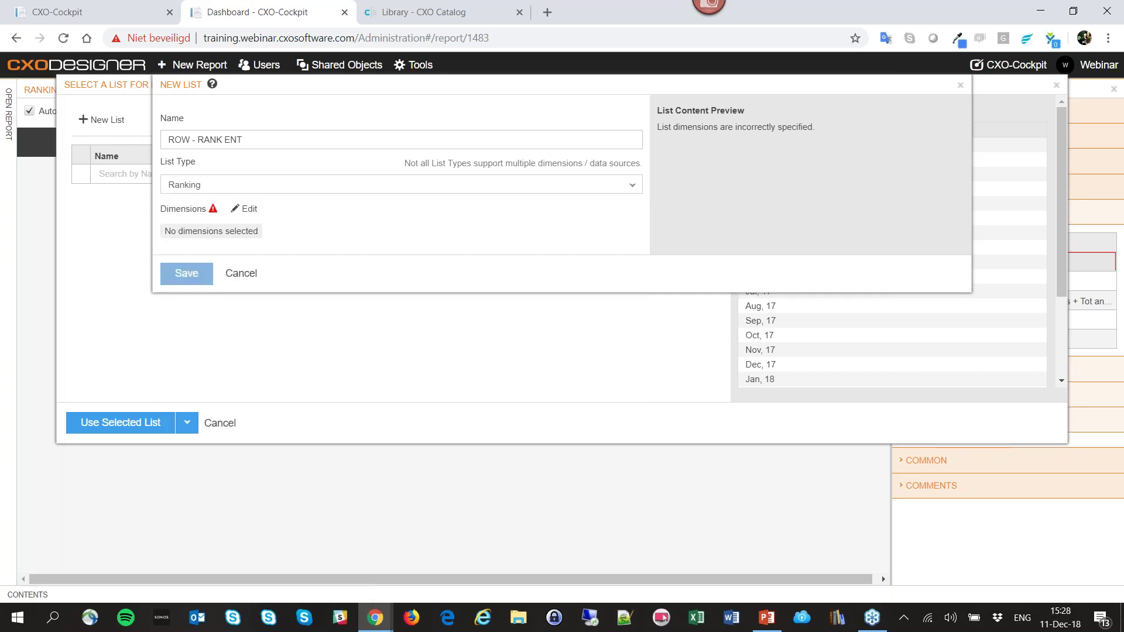
left_click(249, 209)
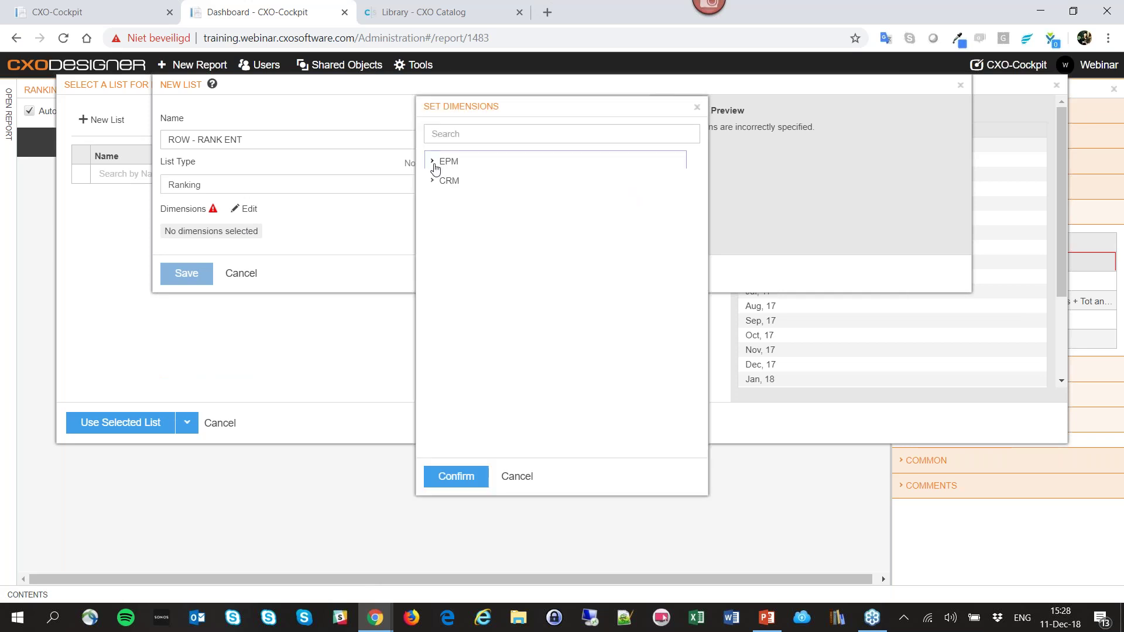
left_click(433, 162)
left_click(449, 203)
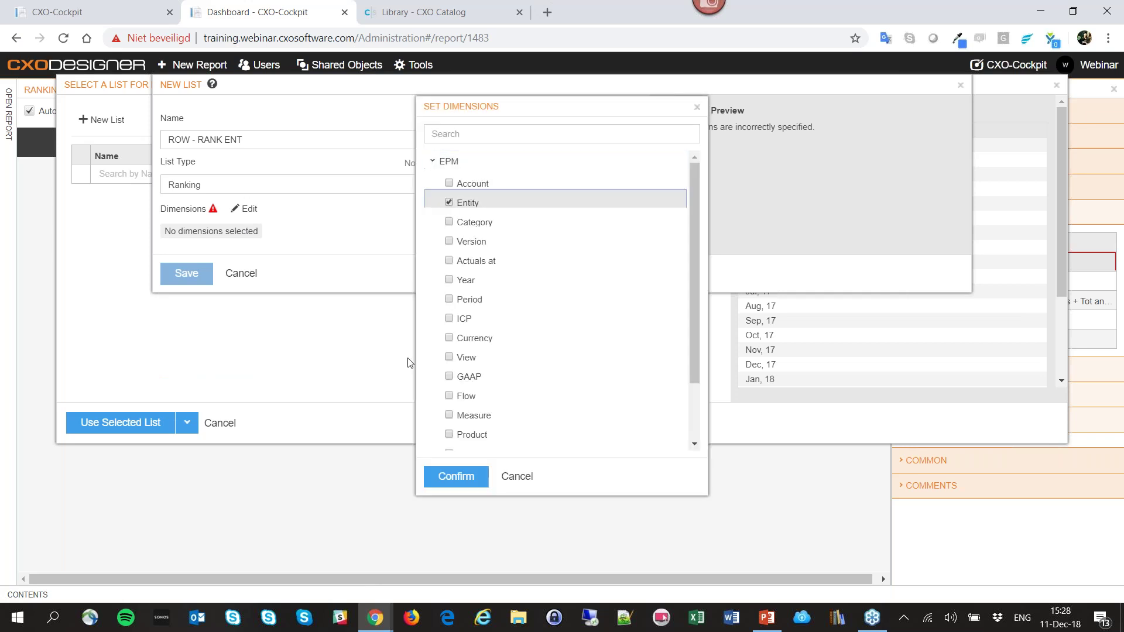
left_click(463, 485)
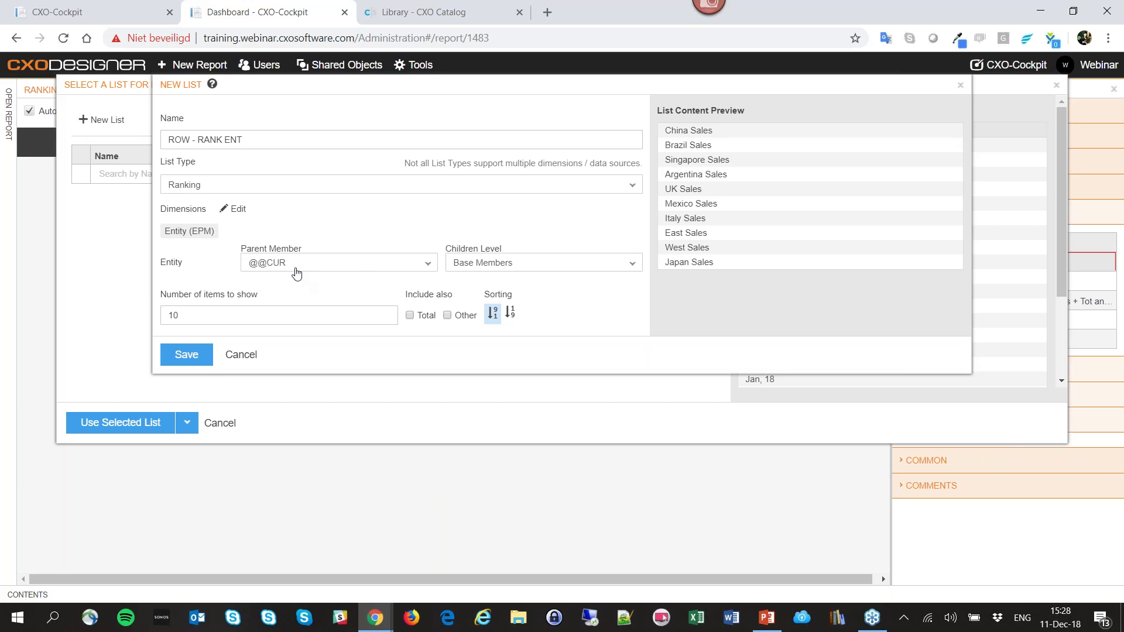
Step: Rank the top 3 First Children Level entities with Other and Total, then use it for Rows
left_click(483, 264)
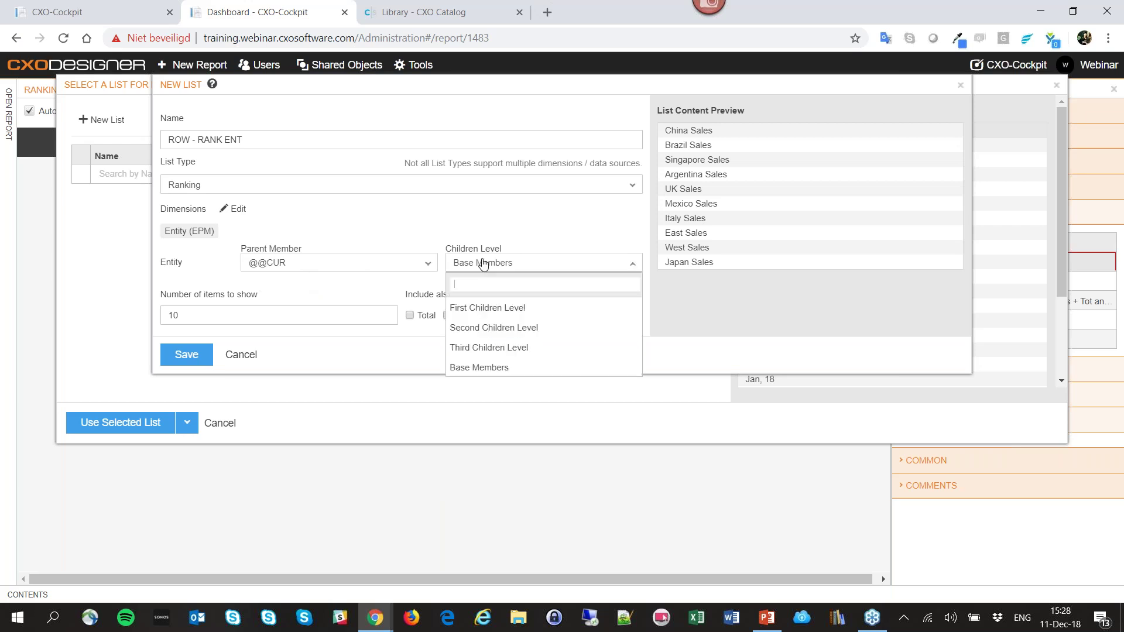
left_click(484, 309)
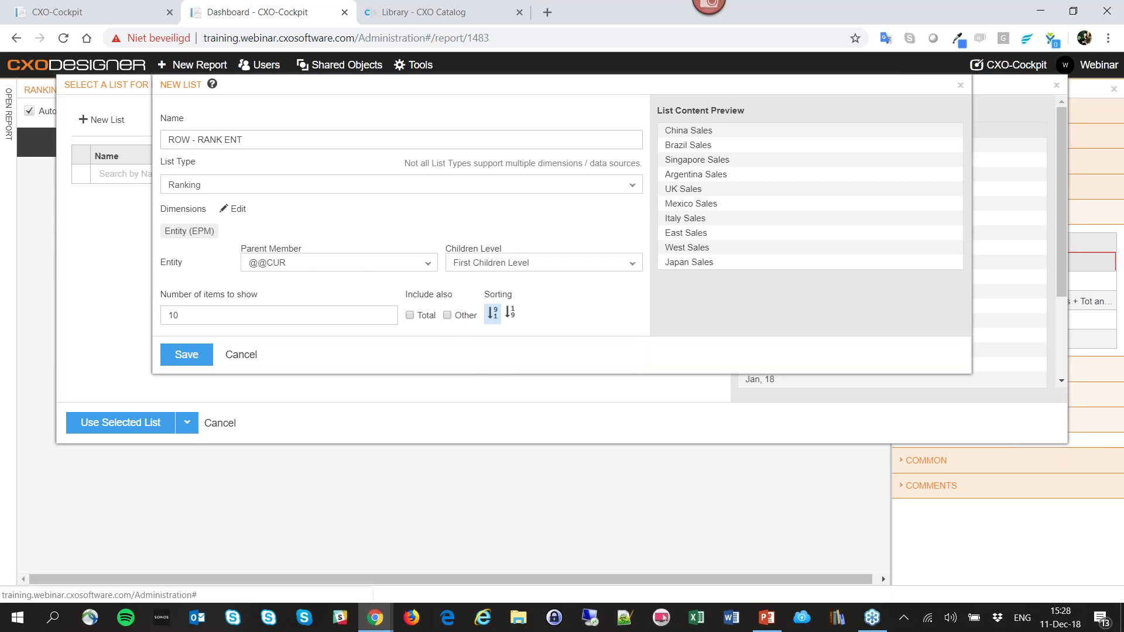
left_click_drag(190, 318, 141, 325)
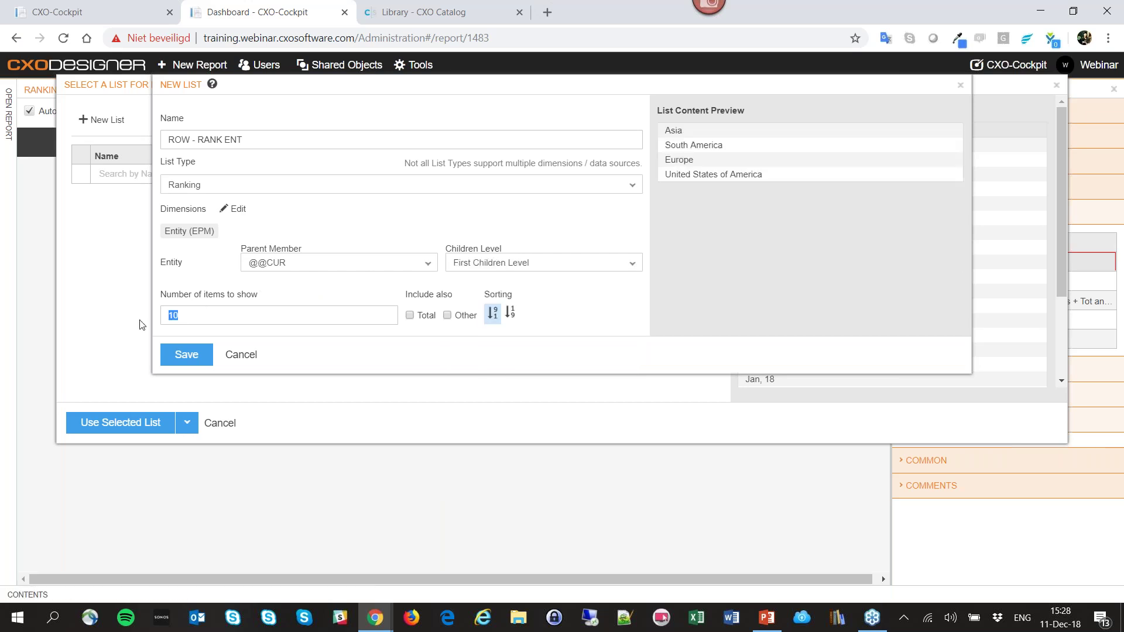
type("3")
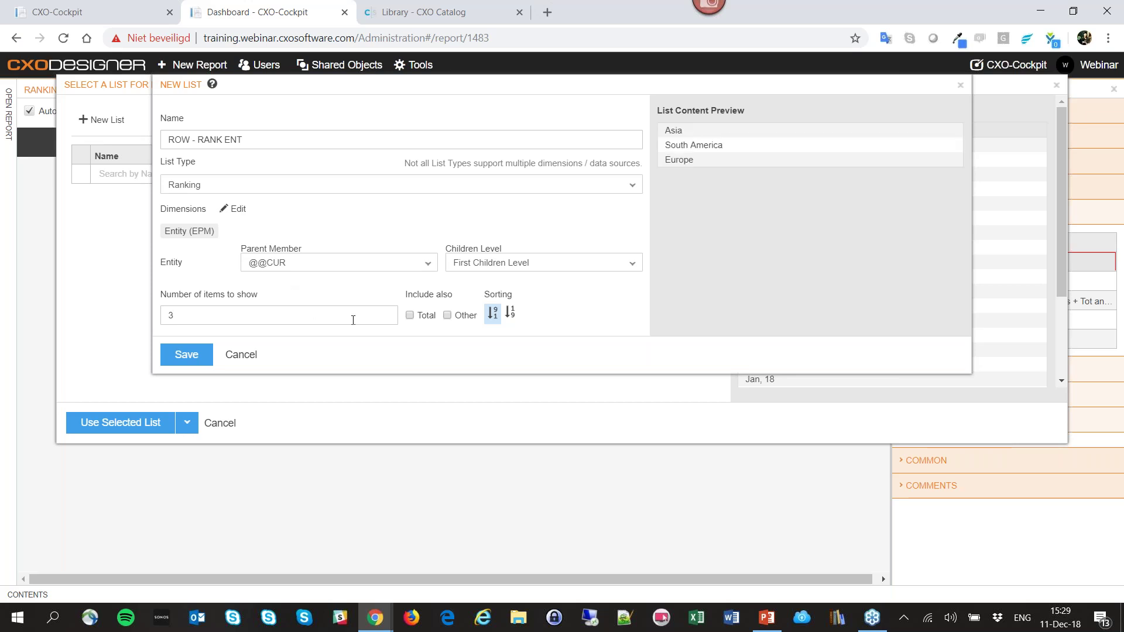
left_click(448, 316)
left_click(410, 316)
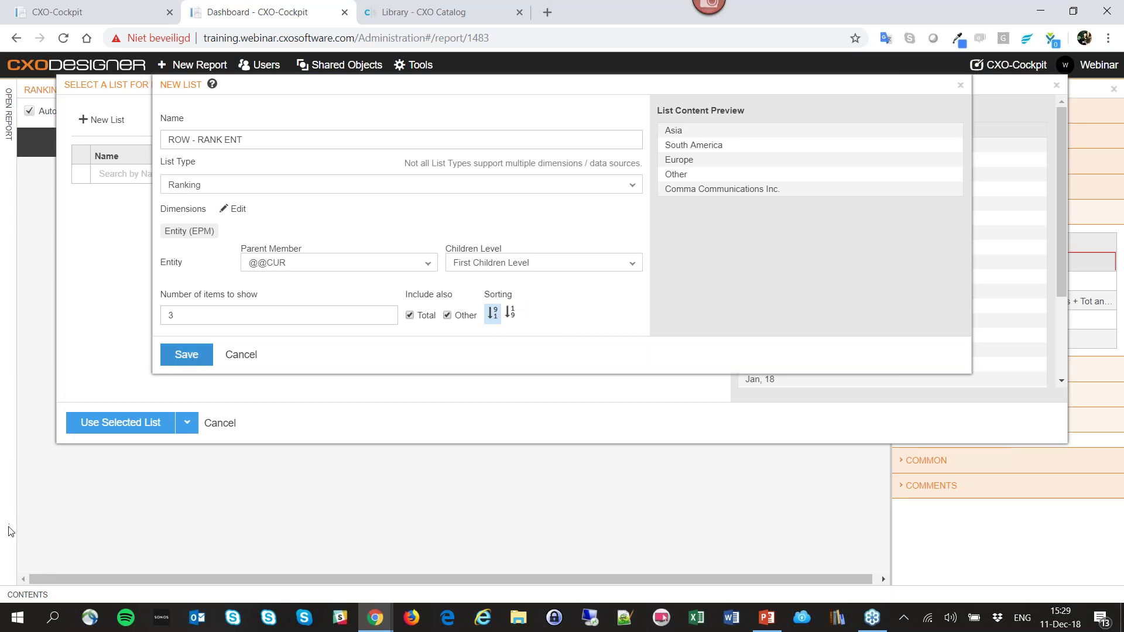
left_click(113, 421)
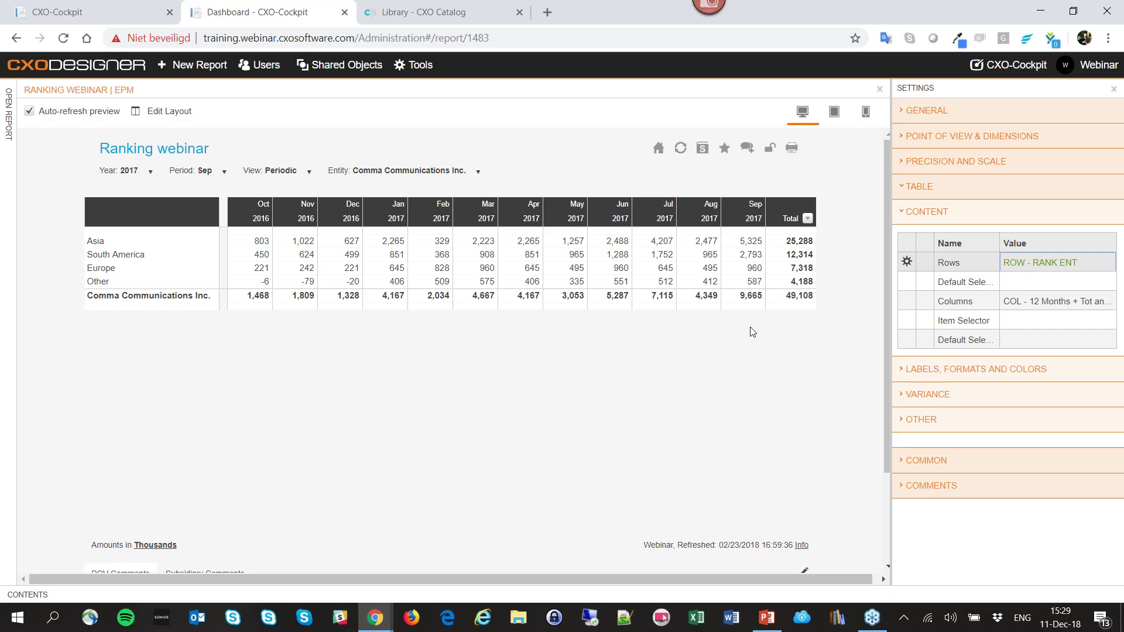
left_click(784, 226)
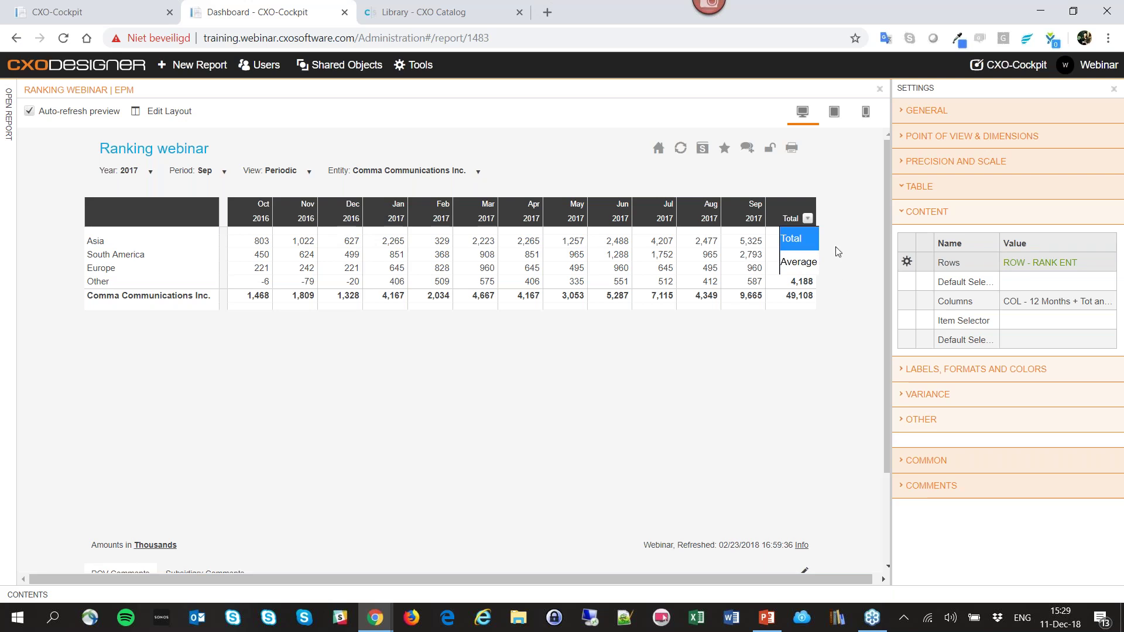
left_click(807, 263)
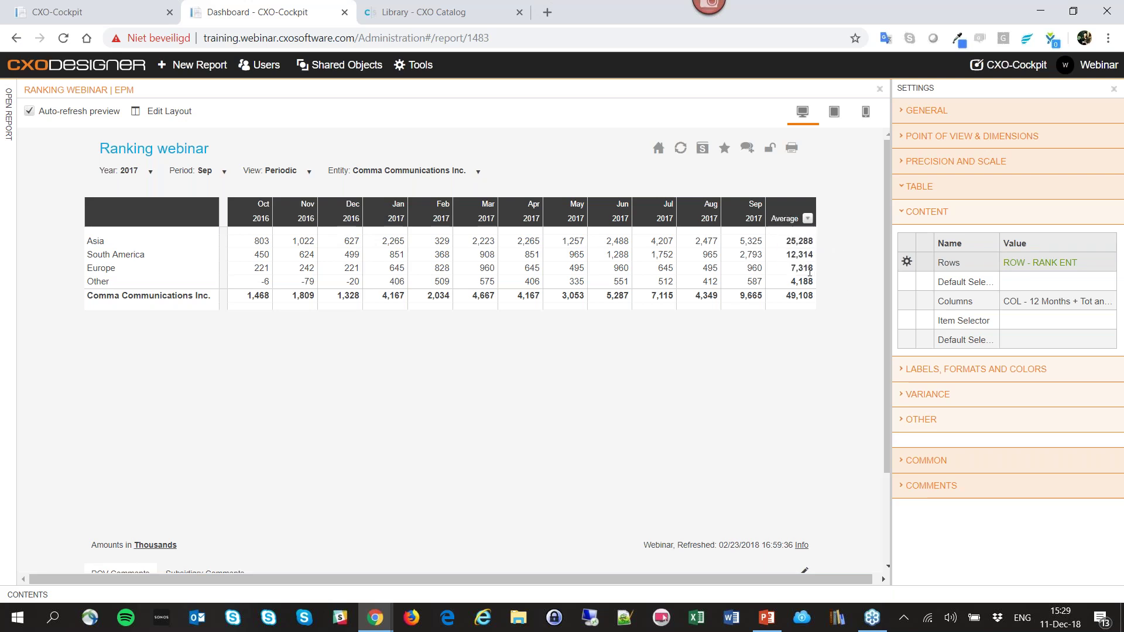
left_click(808, 218)
left_click(807, 240)
left_click(1013, 319)
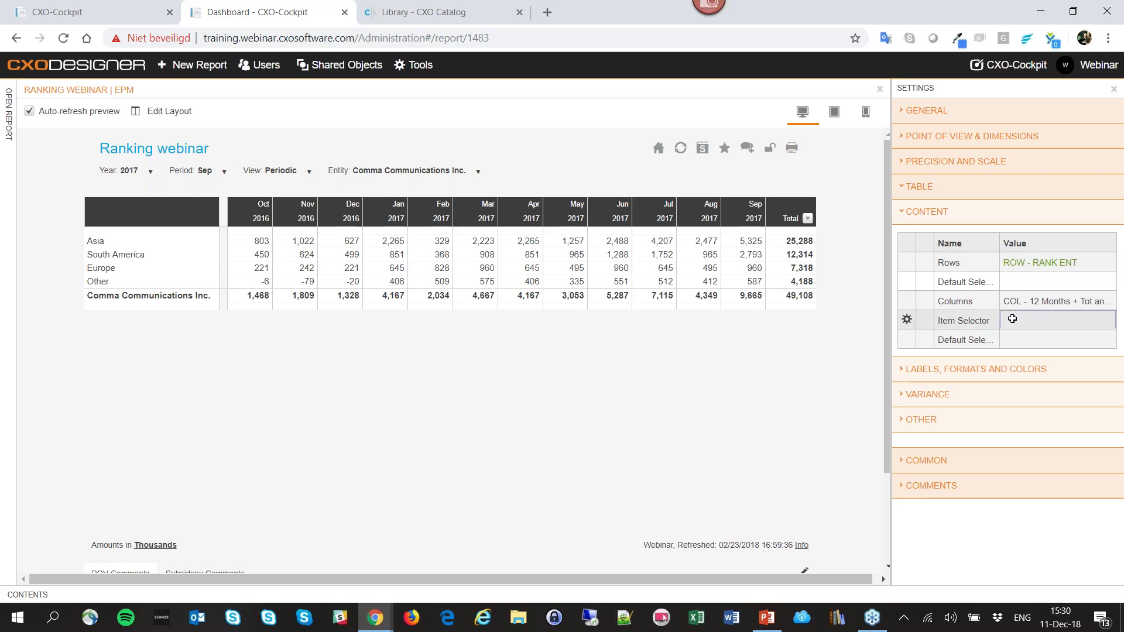
Step: Set the table's Item Selector to the ROW - PL Summary list
left_click(1012, 319)
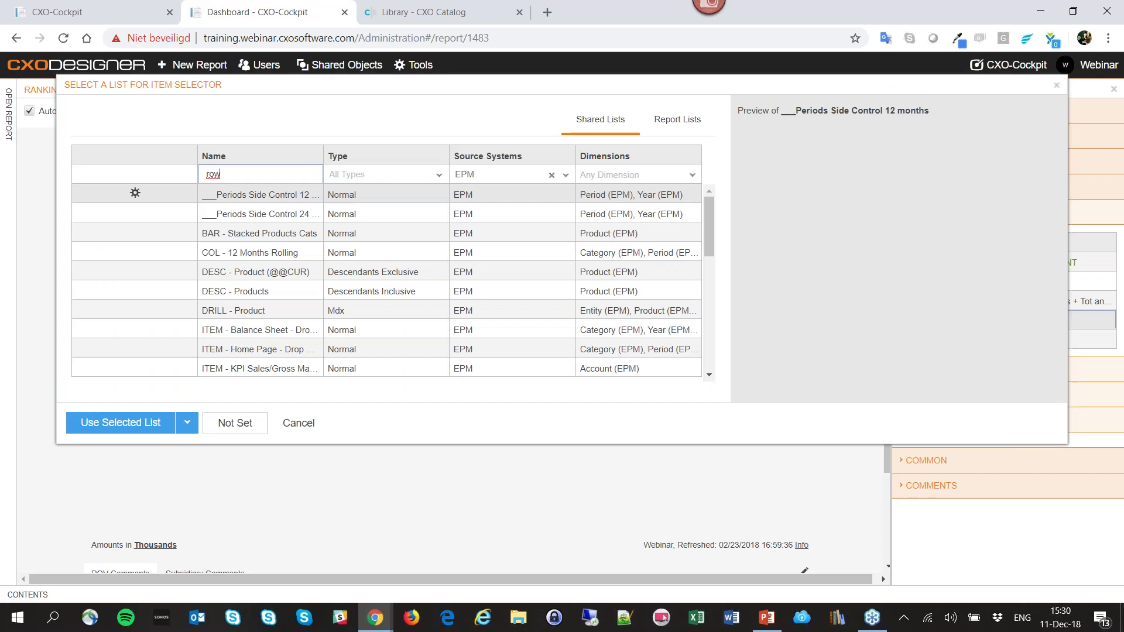
type("row -")
left_click(145, 349)
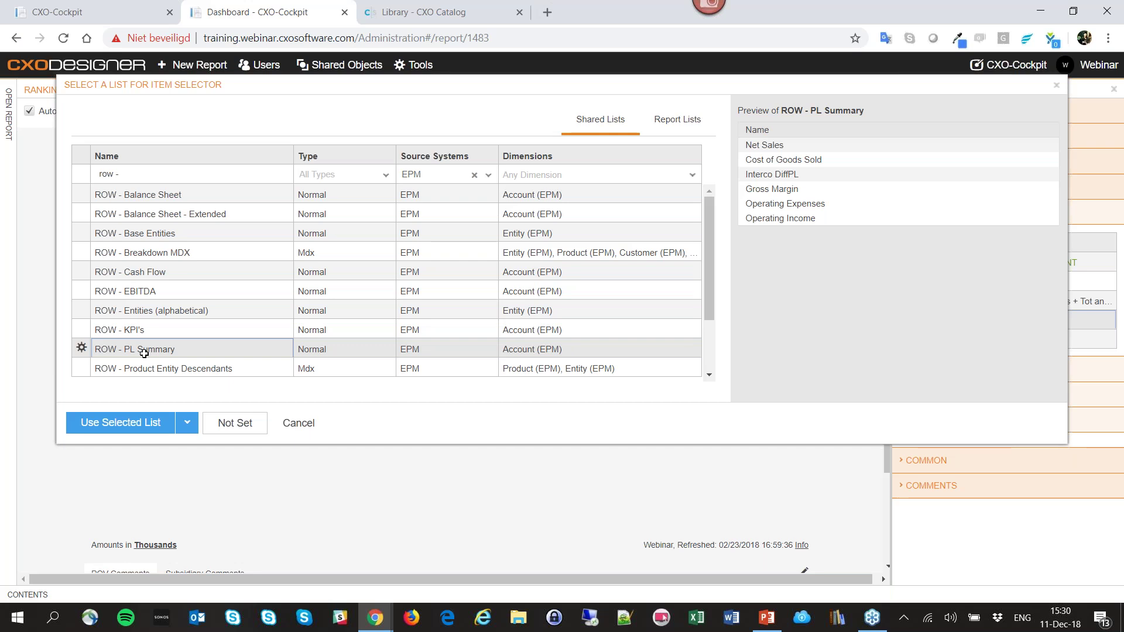
left_click(121, 422)
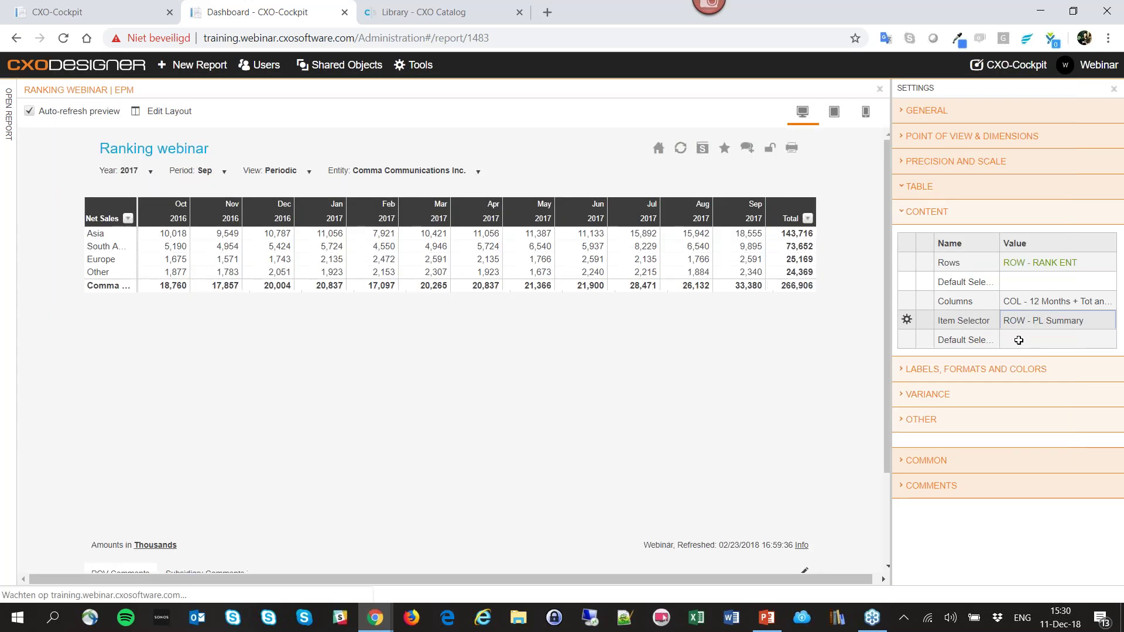
Step: Make Gross Margin the default selection and show the rows list contents
left_click(1019, 340)
left_click(1019, 340)
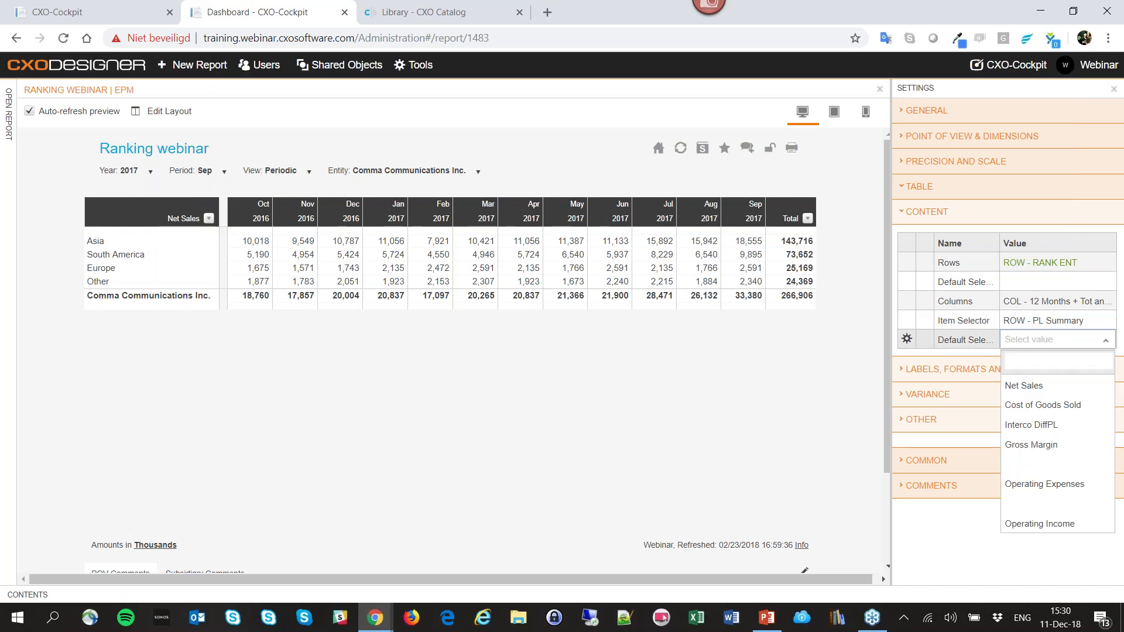
left_click(1008, 446)
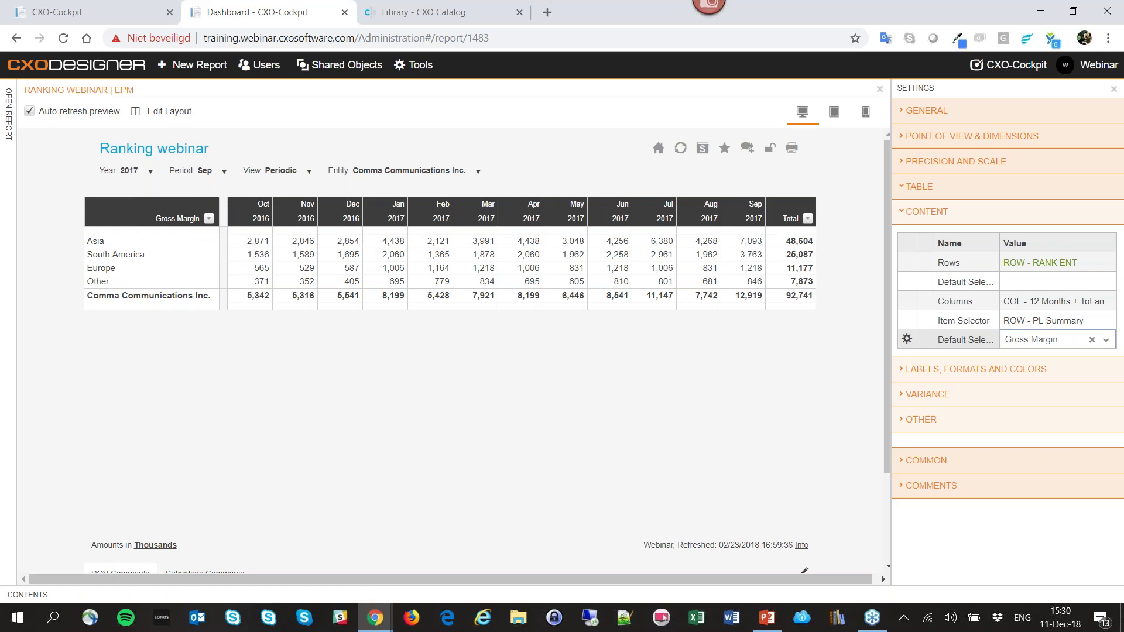
left_click(35, 597)
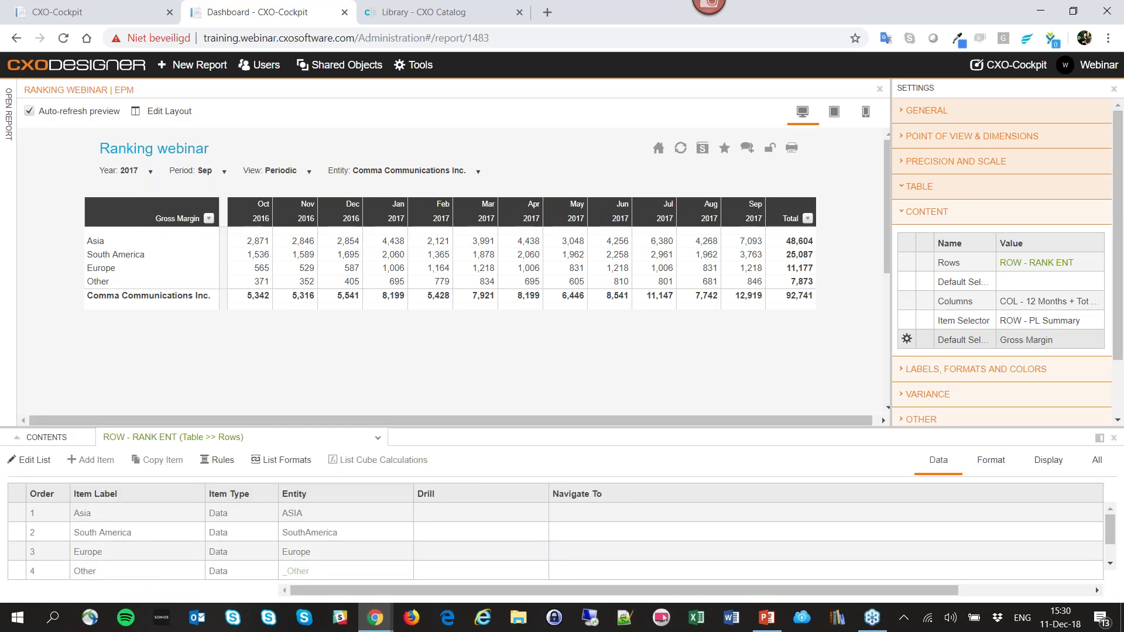
Step: Add a rows rule: IF Is Last Item equals false THEN Apply Drill
left_click_drag(117, 513, 226, 456)
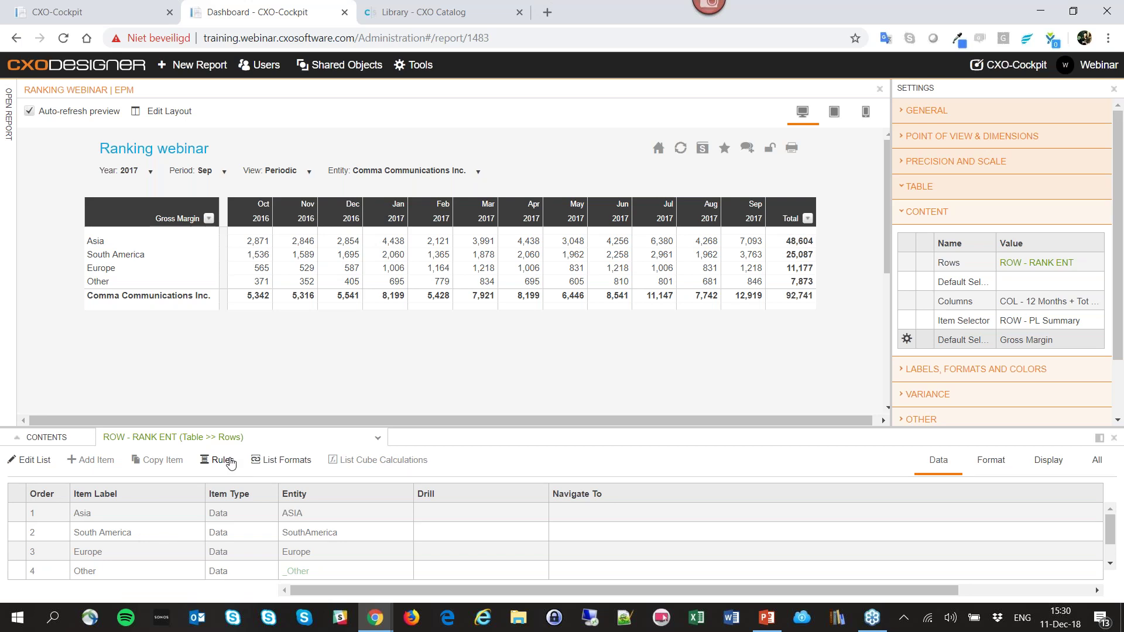
left_click(223, 460)
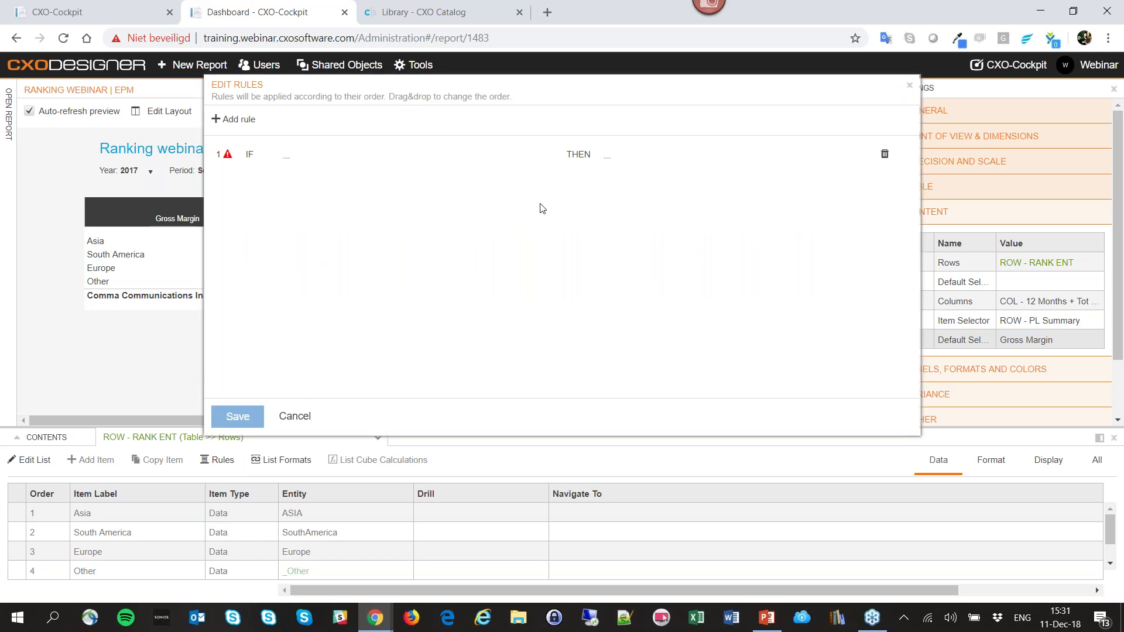
left_click(288, 158)
left_click(286, 157)
left_click(326, 216)
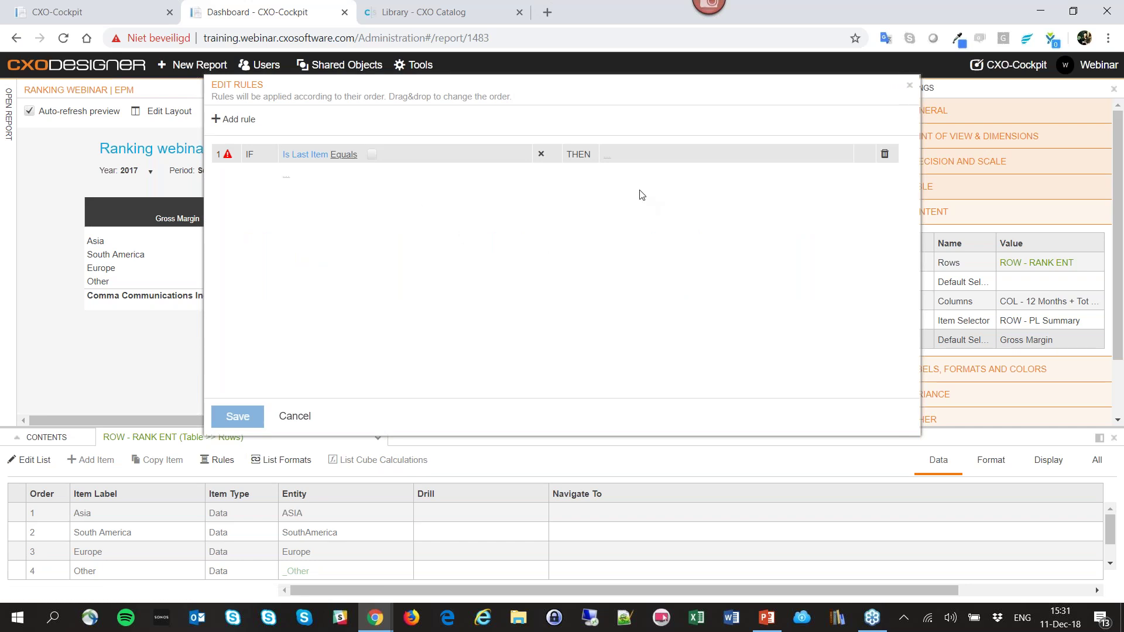
left_click(608, 157)
left_click(661, 158)
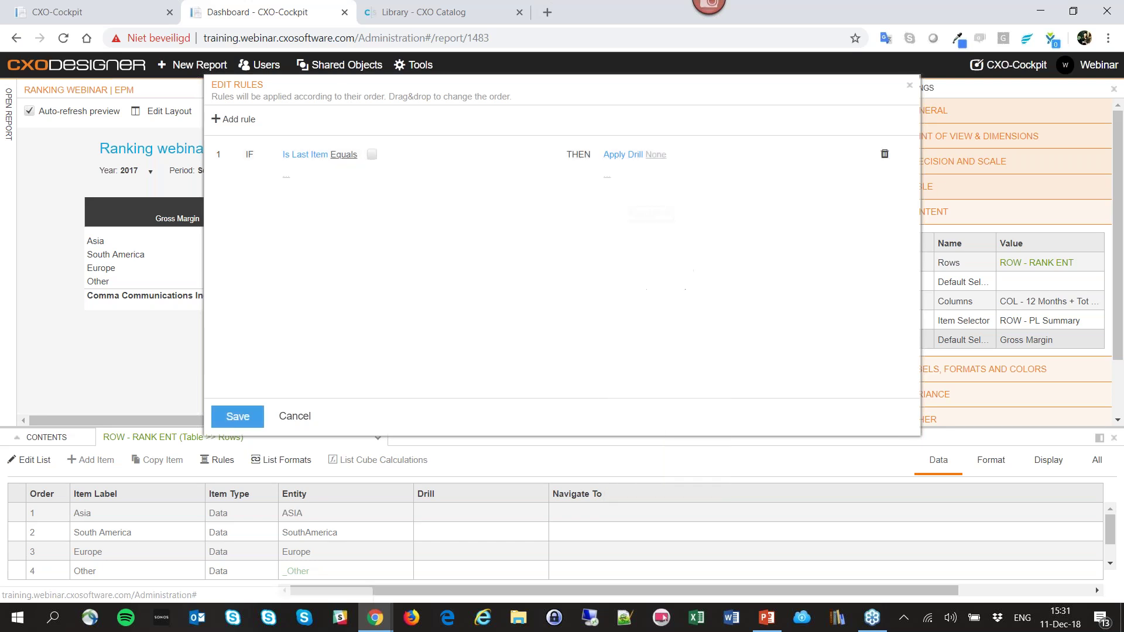
left_click(660, 157)
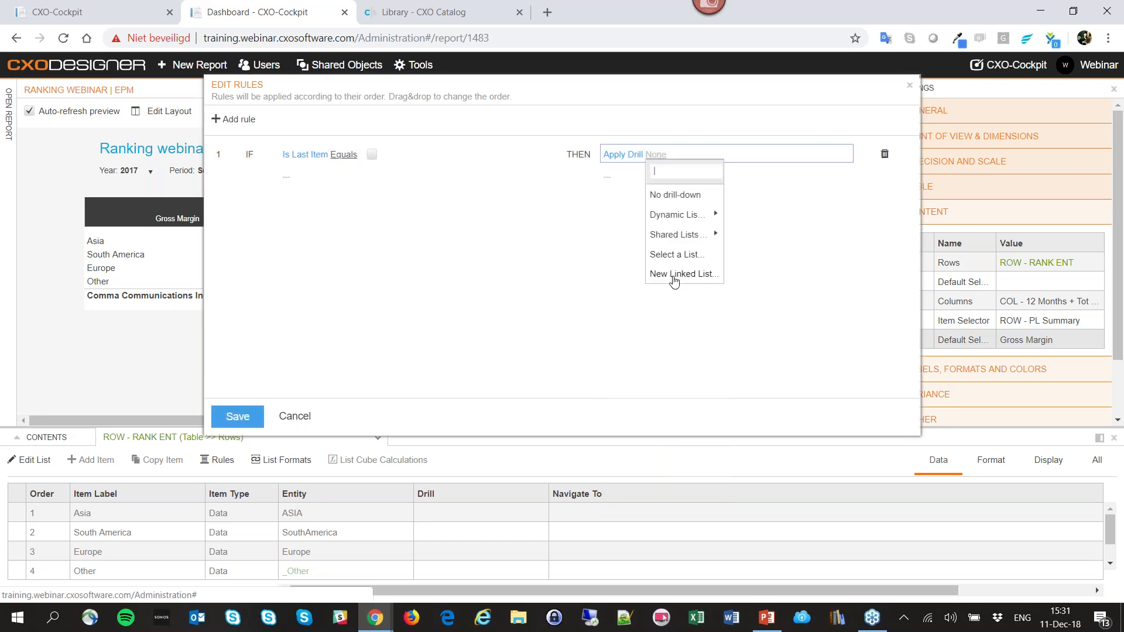
Step: Drill into a new linked Ranking list of top 10 Entity items plus Other, and save the rule
left_click(674, 276)
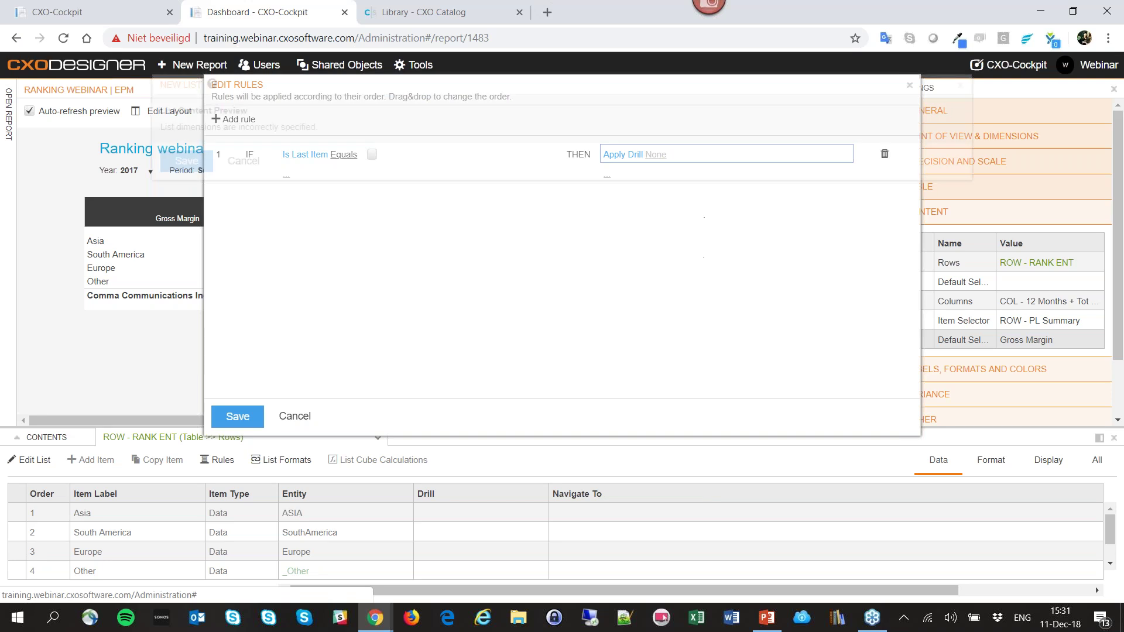
left_click(206, 191)
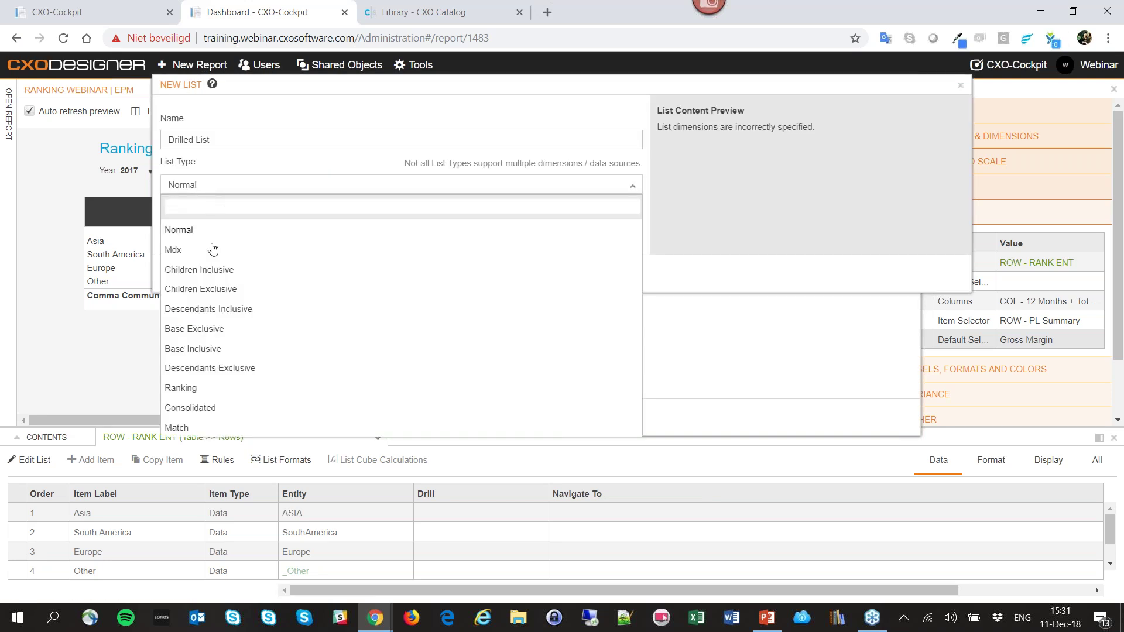
left_click(178, 389)
left_click(249, 209)
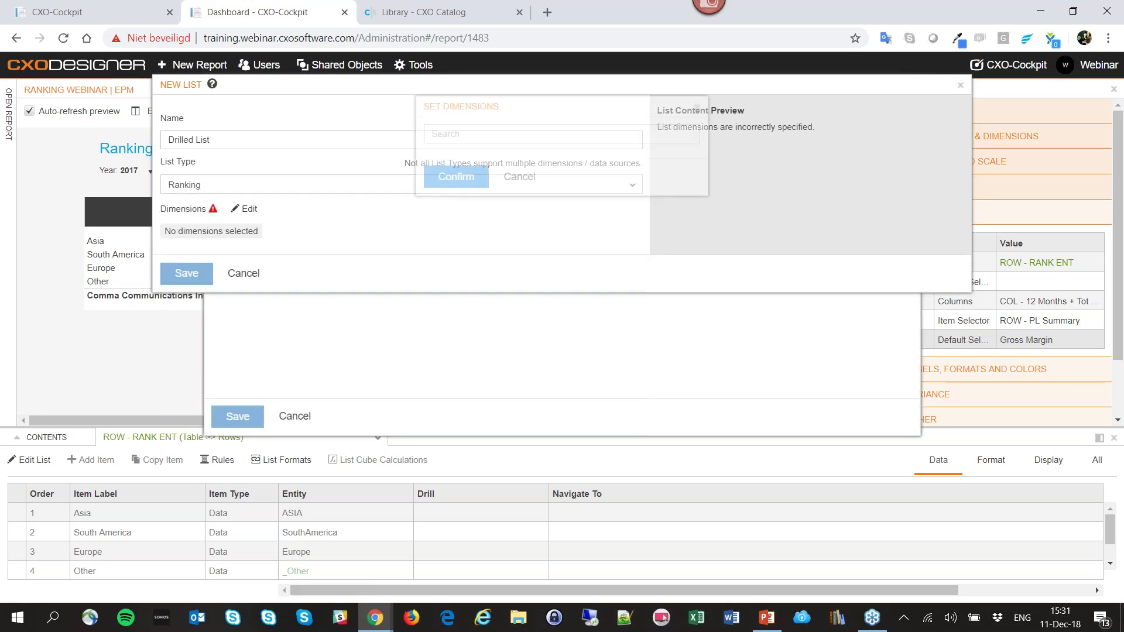
left_click(434, 164)
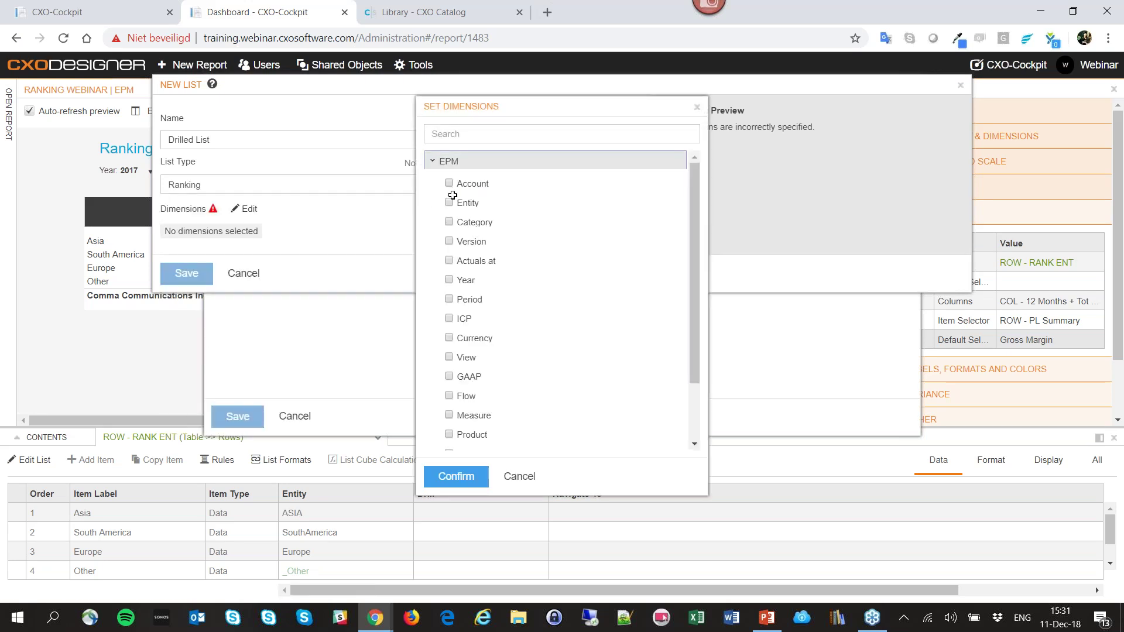
left_click(449, 203)
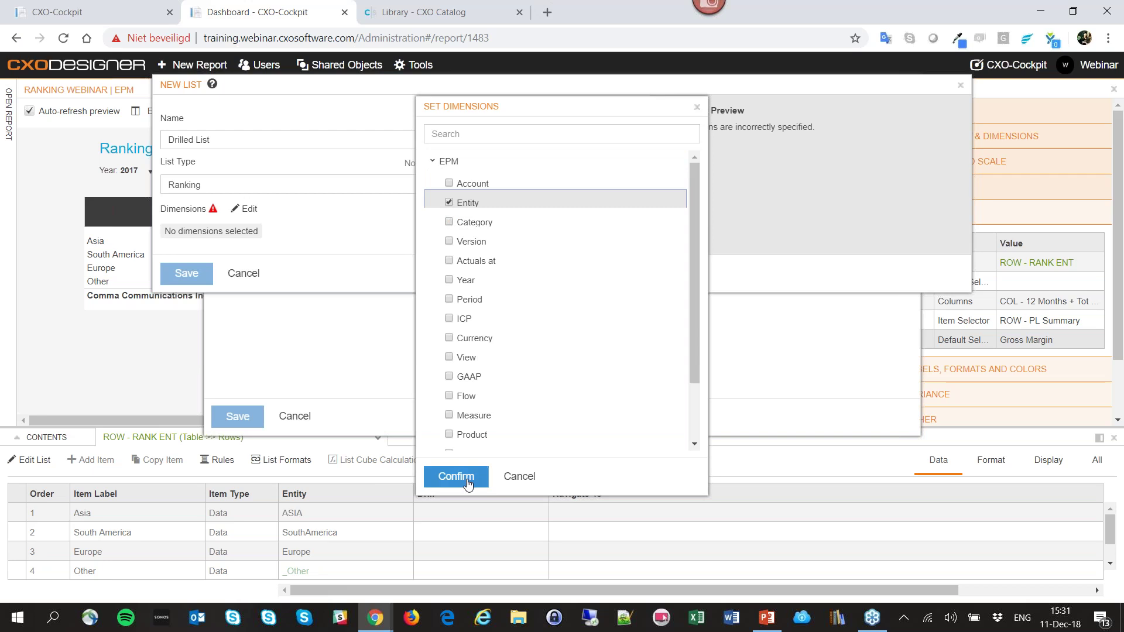
left_click(467, 478)
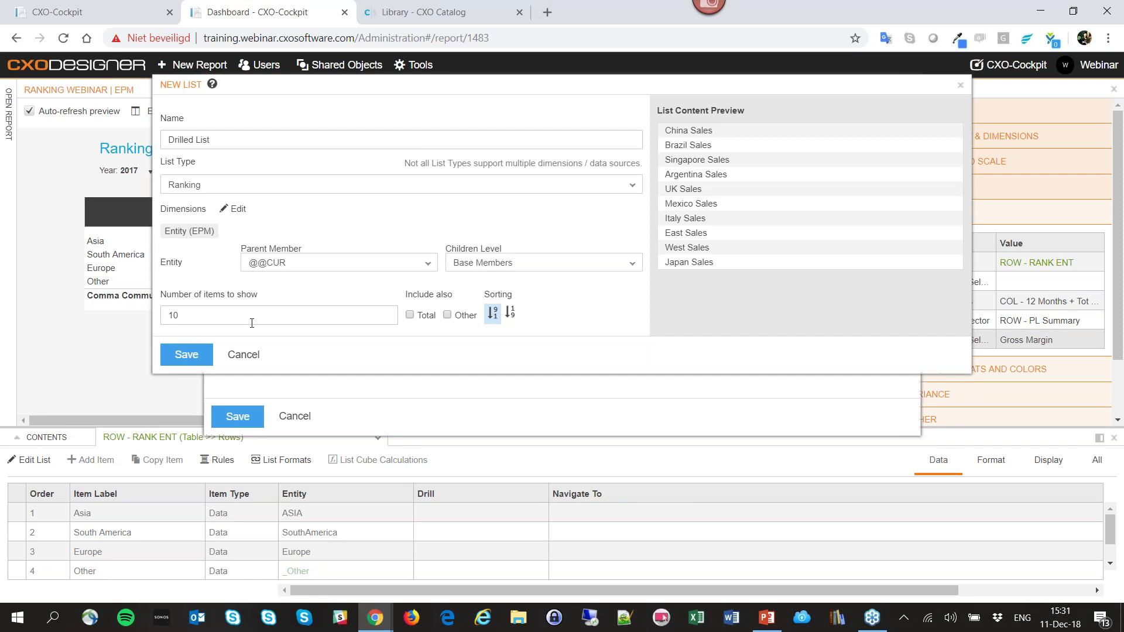
left_click(447, 315)
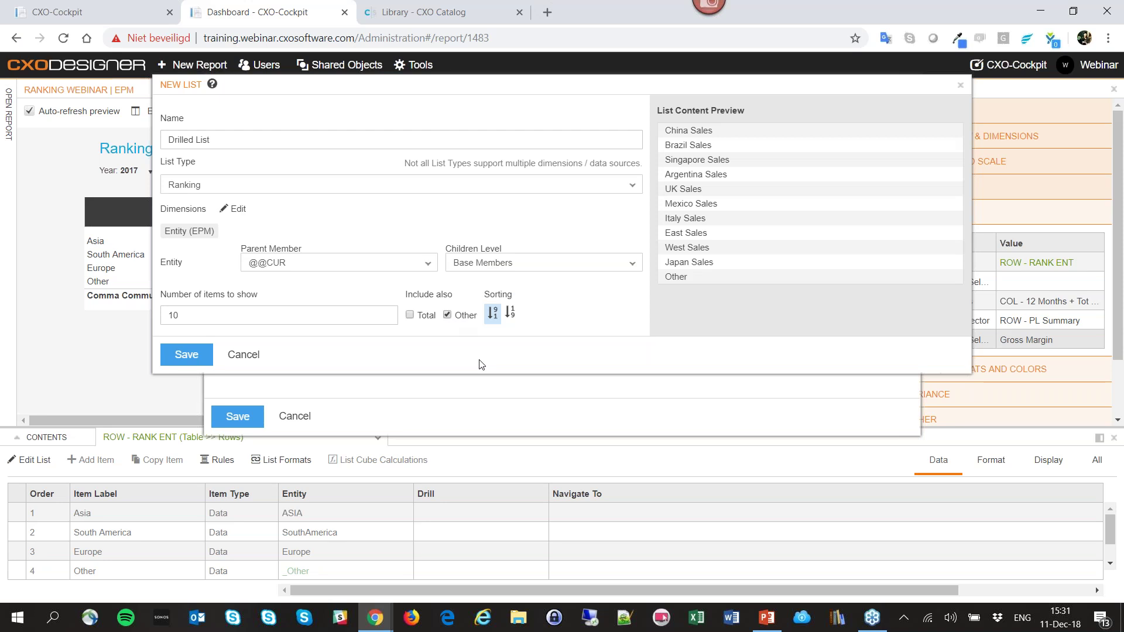
left_click(187, 356)
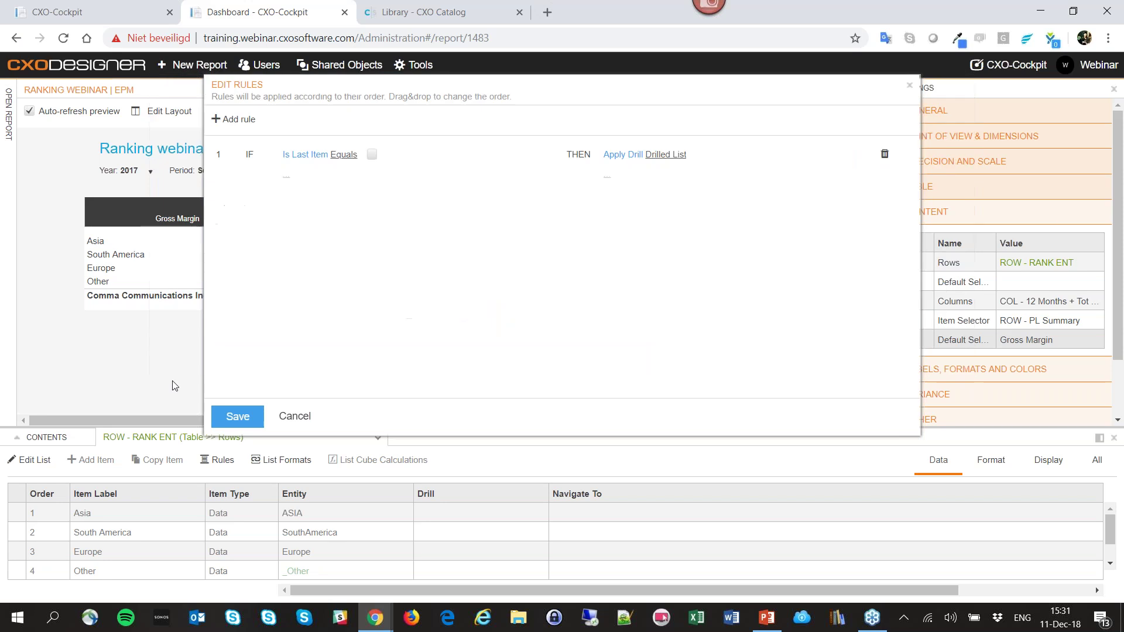
left_click(242, 408)
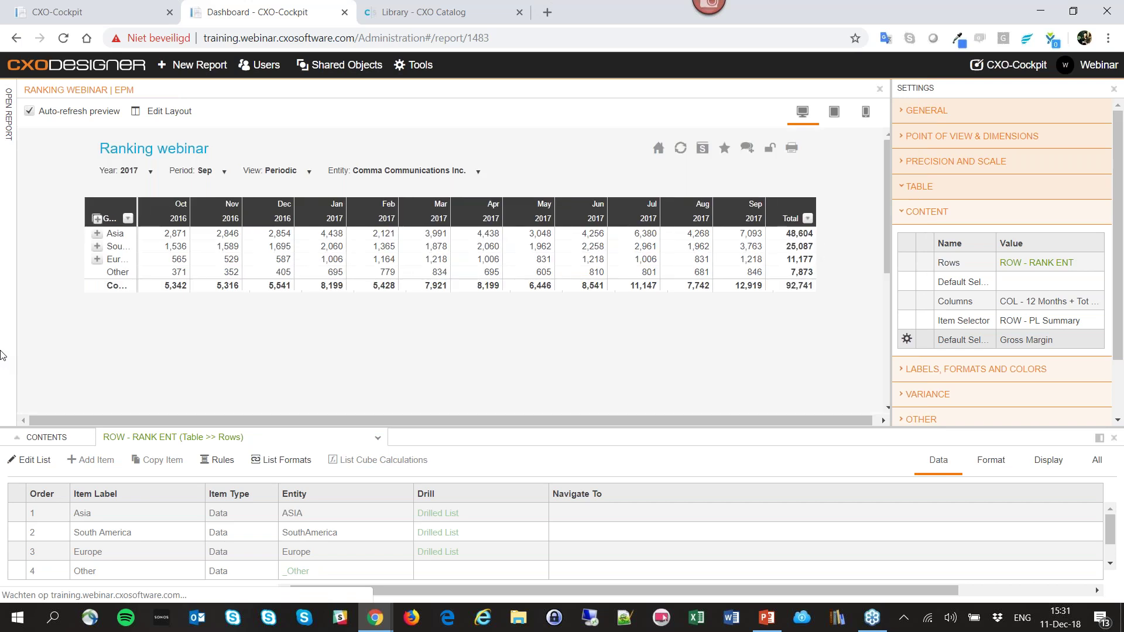
left_click(98, 242)
left_click(97, 309)
left_click(97, 375)
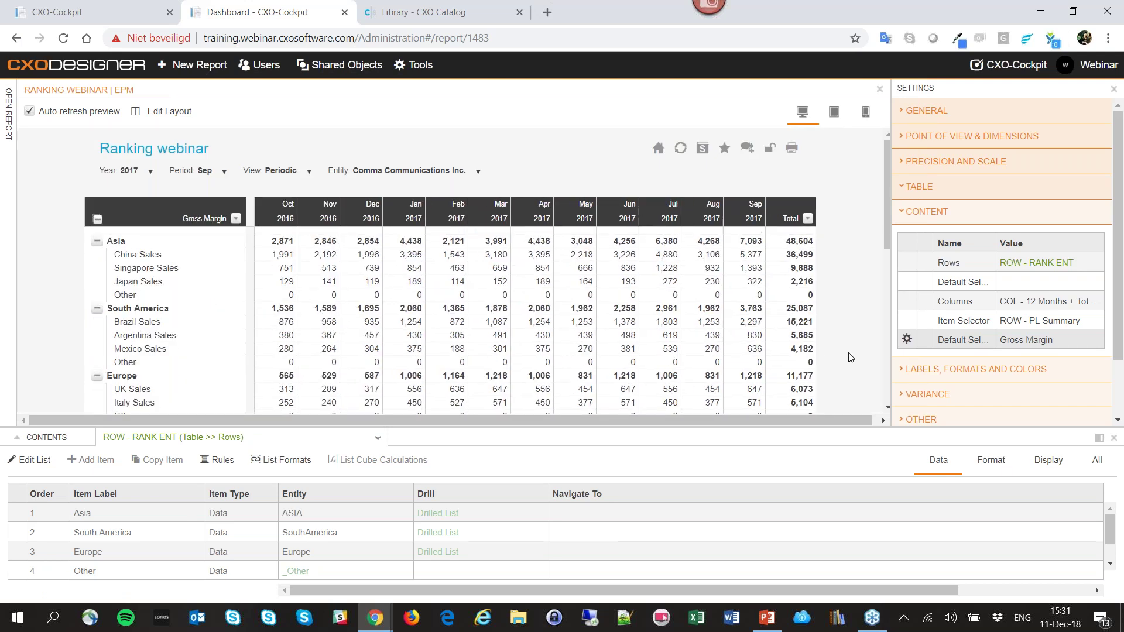
scroll(852, 365, "down", 2)
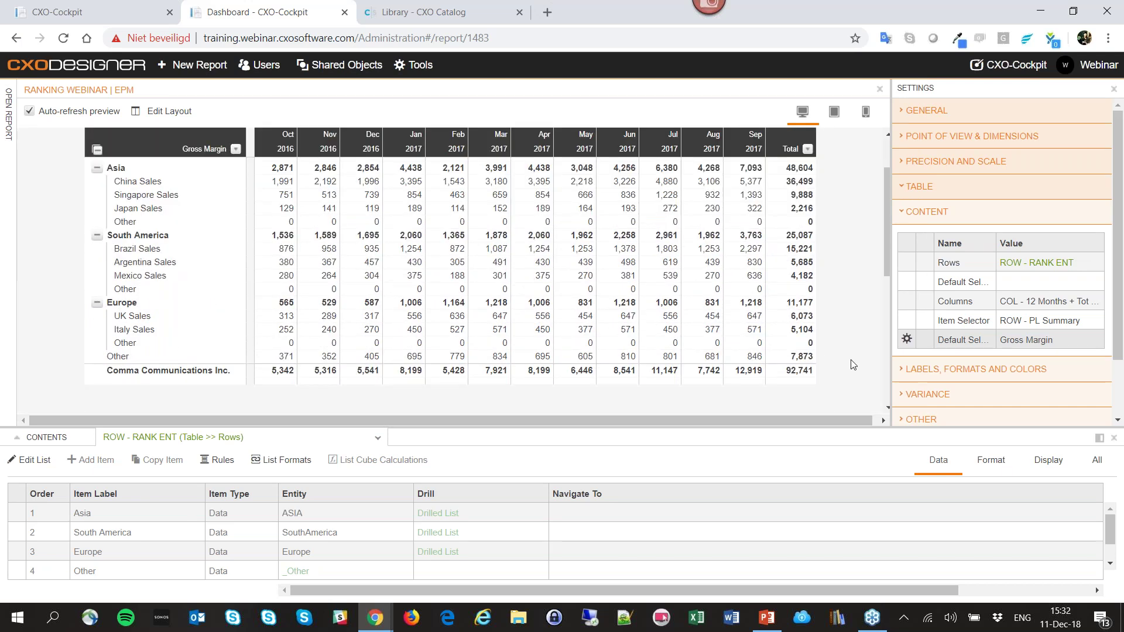
scroll(852, 364, "up", 2)
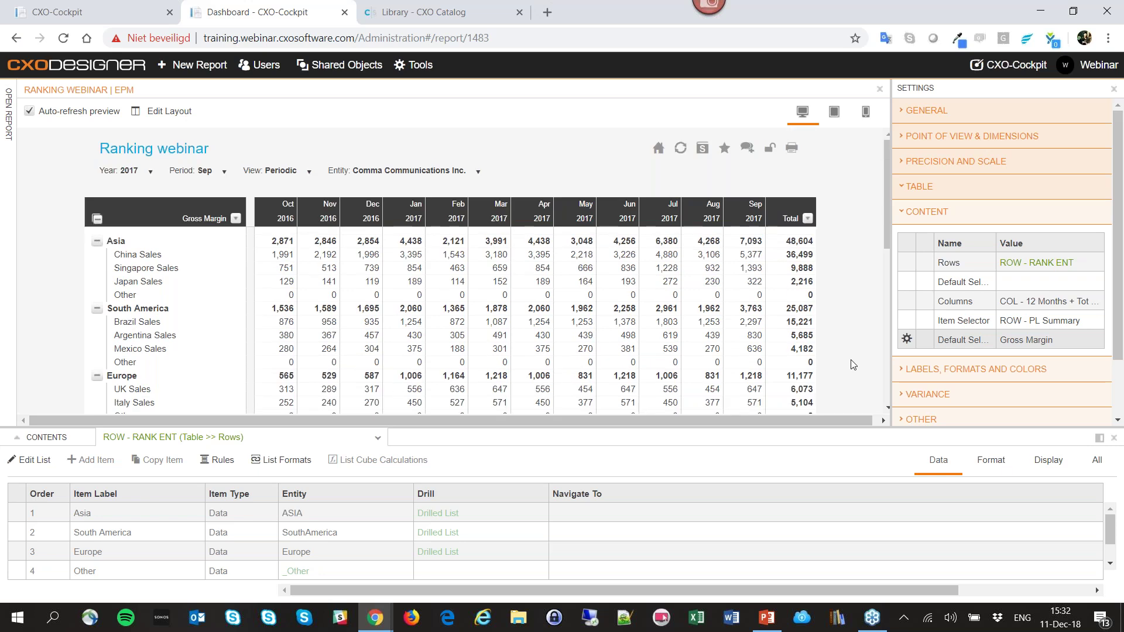
scroll(847, 358, "down", 2)
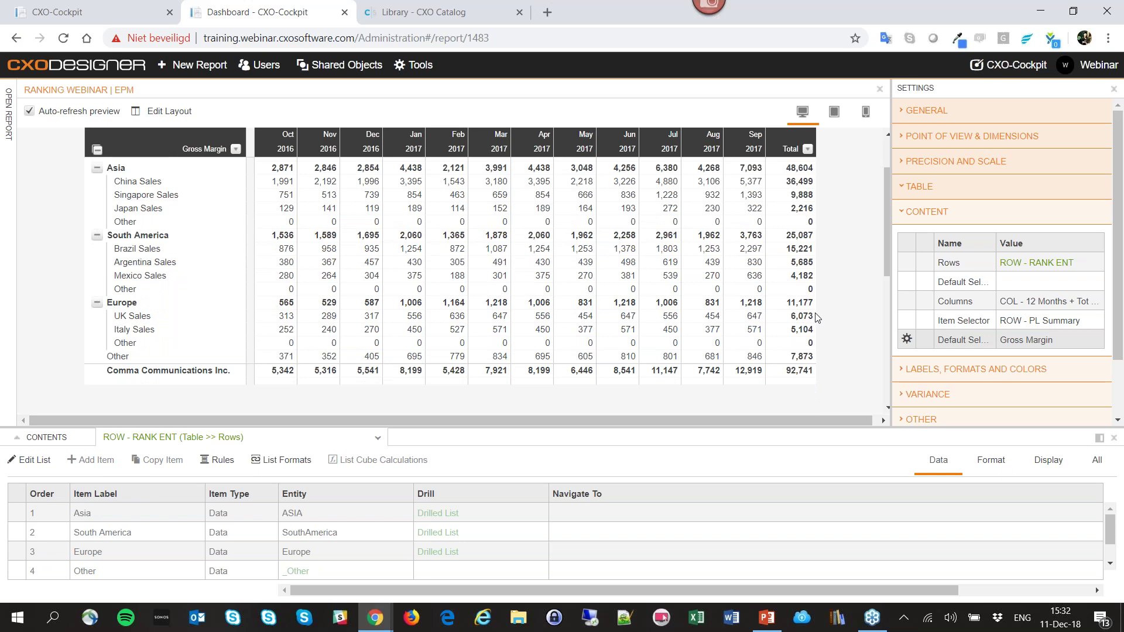
scroll(818, 318, "up", 3)
left_click(97, 220)
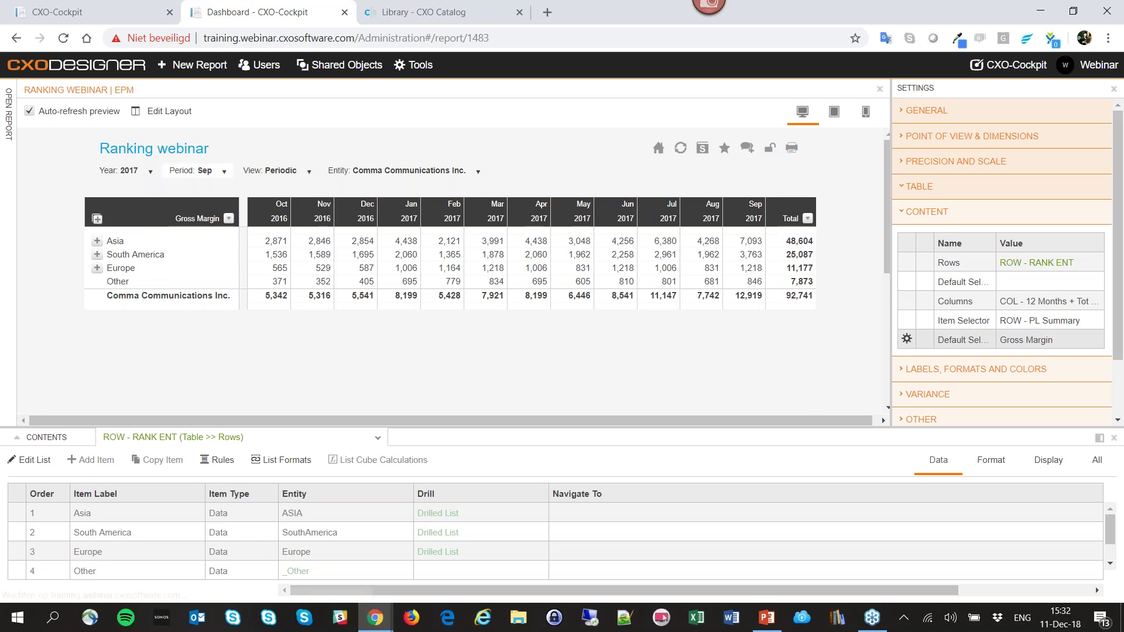
Step: Add Table 2 below the first table, stretched to width 1000
left_click(188, 113)
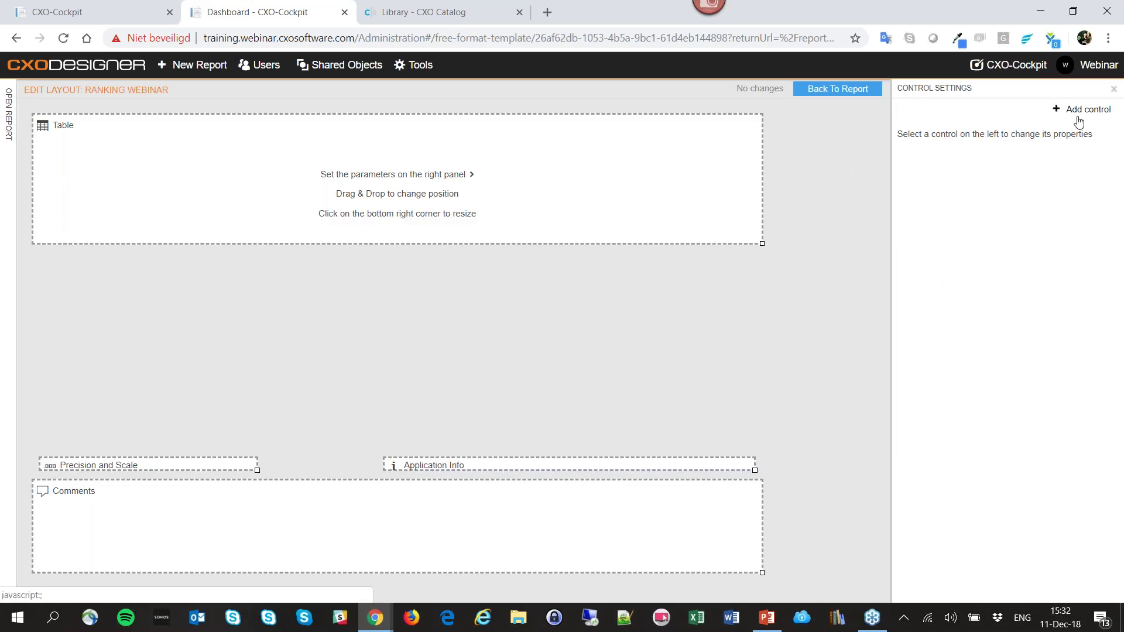
left_click(1079, 113)
left_click(963, 159)
left_click_drag(176, 223, 100, 358)
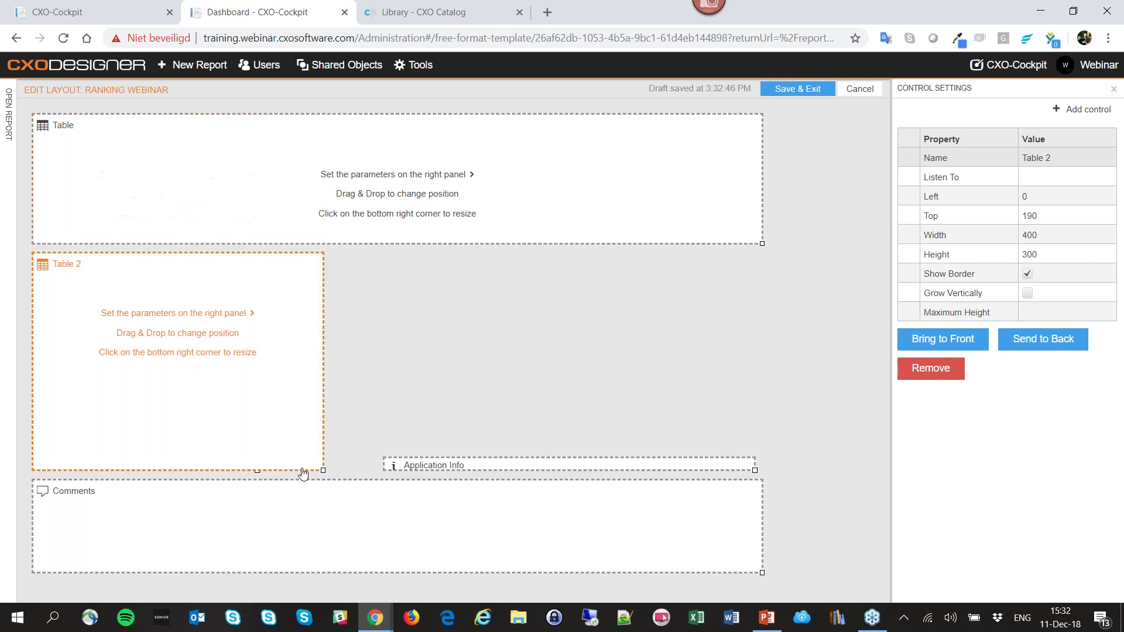
left_click_drag(323, 470, 758, 436)
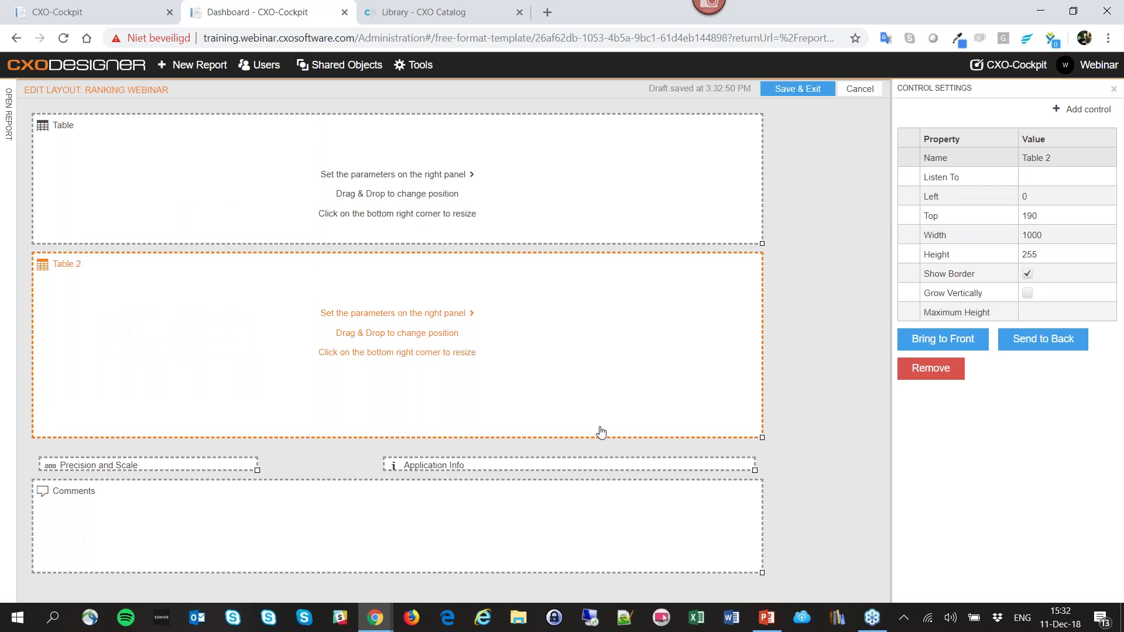
Step: Make Table 2 listen to Table, borderless and growing vertically, then save the layout
left_click(1042, 187)
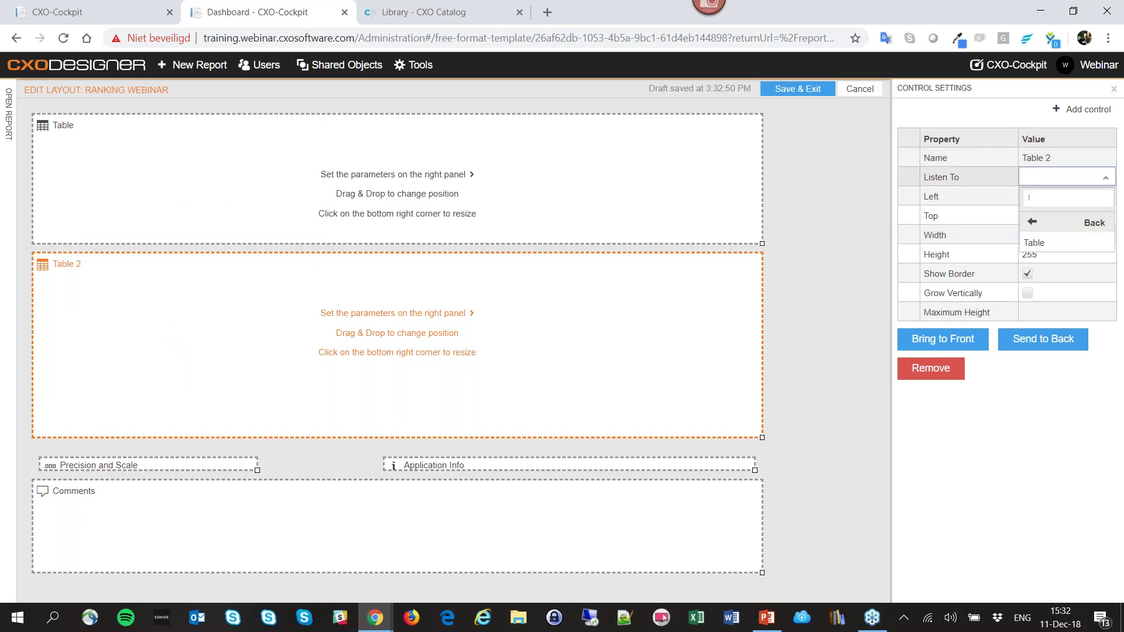
left_click(1029, 240)
left_click(1027, 274)
left_click(1028, 293)
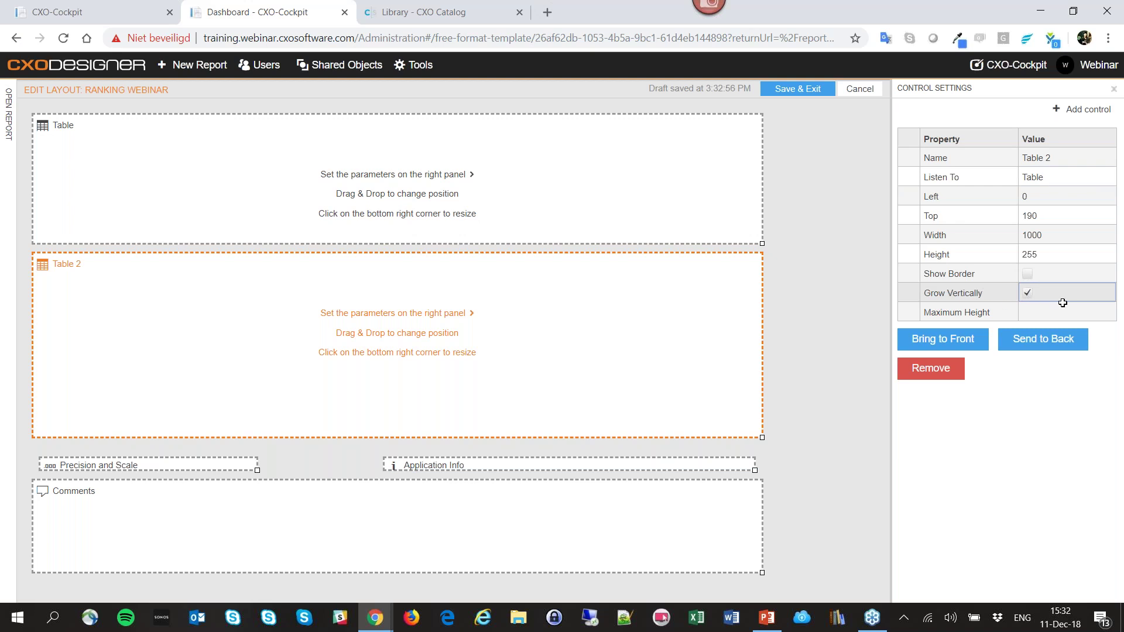
left_click(816, 95)
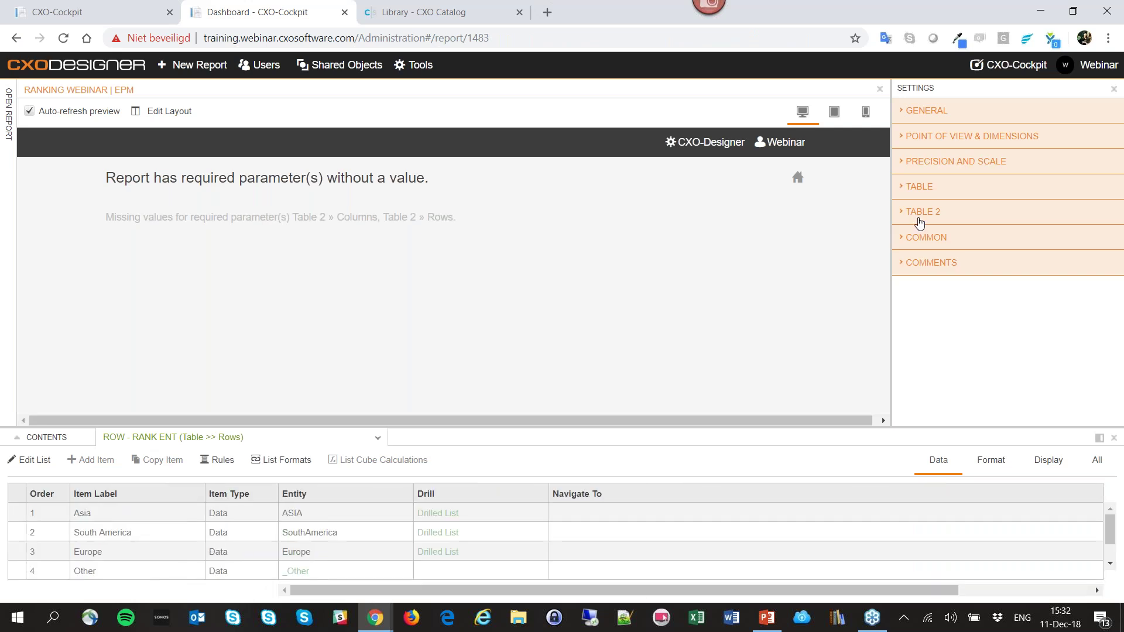
Step: Set Table 2's Columns to COL - 12 Months + Tot and Avg (No Comments)
left_click(922, 212)
left_click(926, 237)
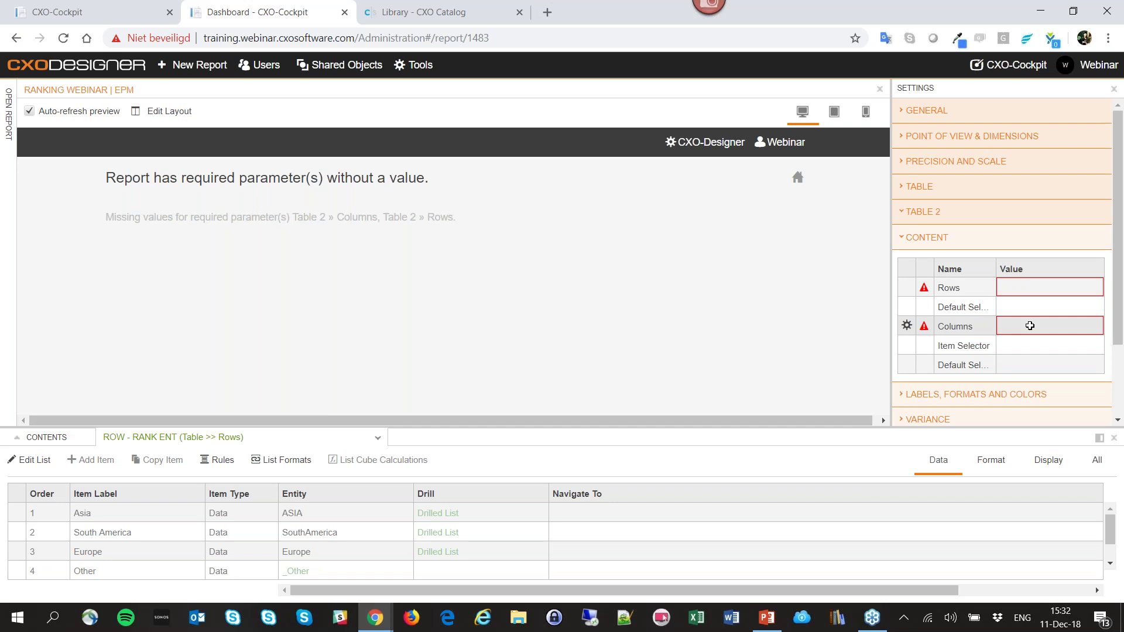
left_click(1030, 325)
left_click(203, 251)
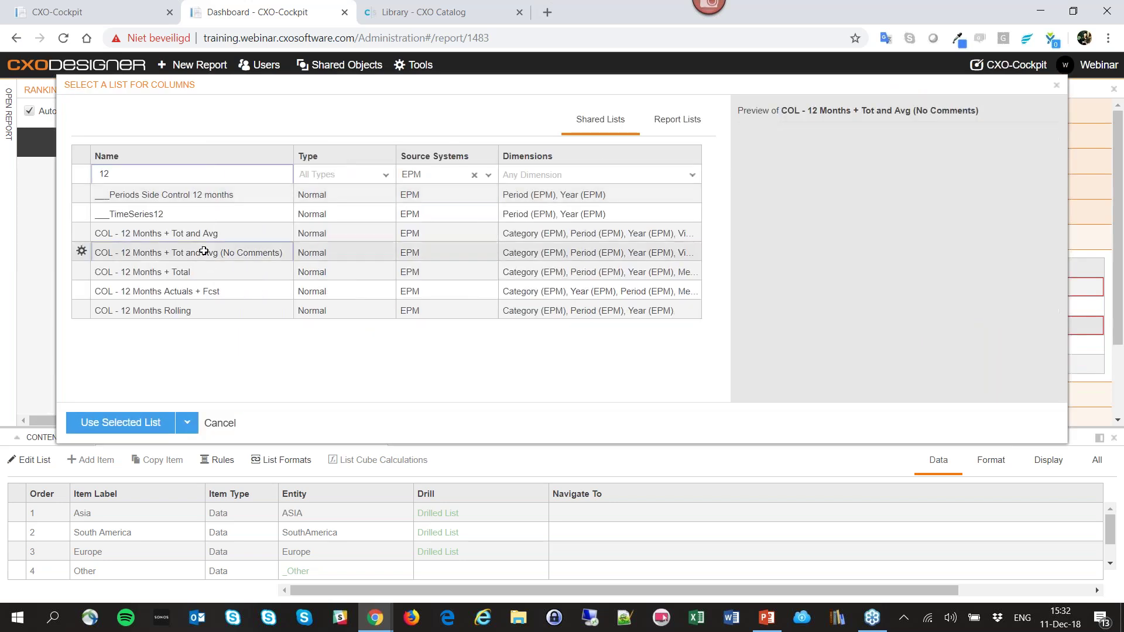
left_click(96, 422)
Step: Start a new report list for Table 2's Rows named ROW - RANK PROD
left_click(1042, 288)
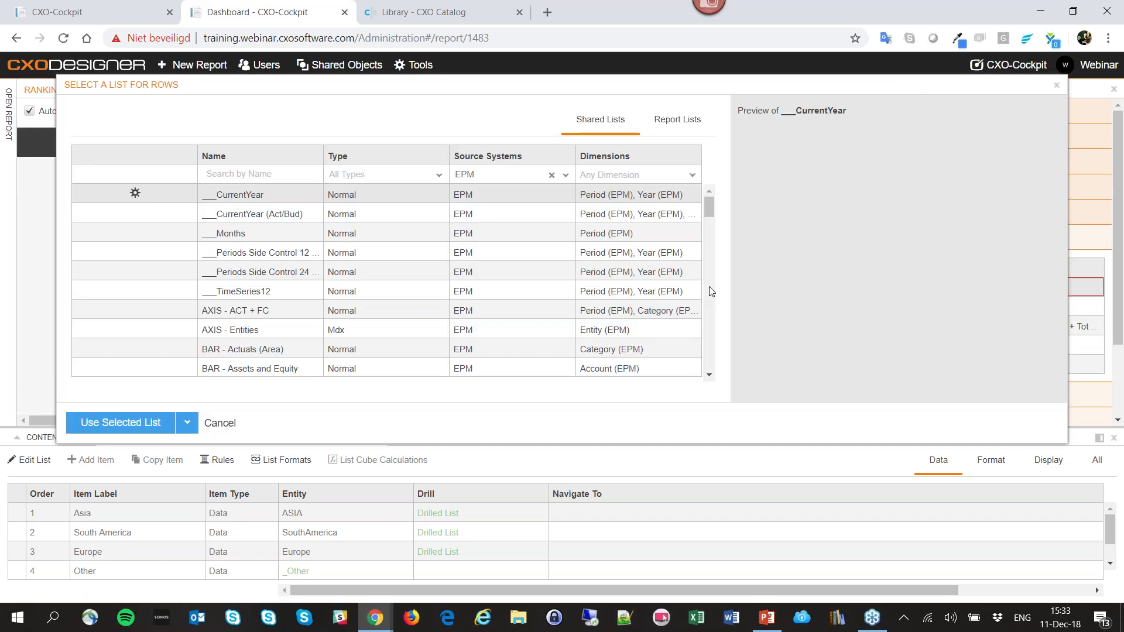
left_click(677, 122)
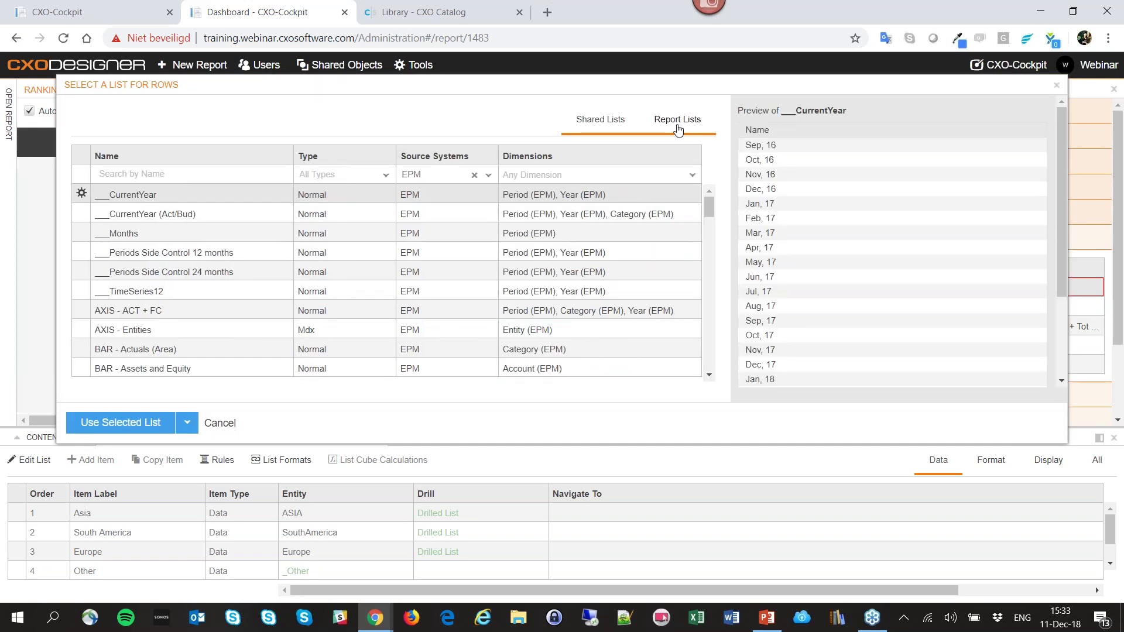
left_click(98, 119)
left_click(325, 144)
type("ROW - RANK")
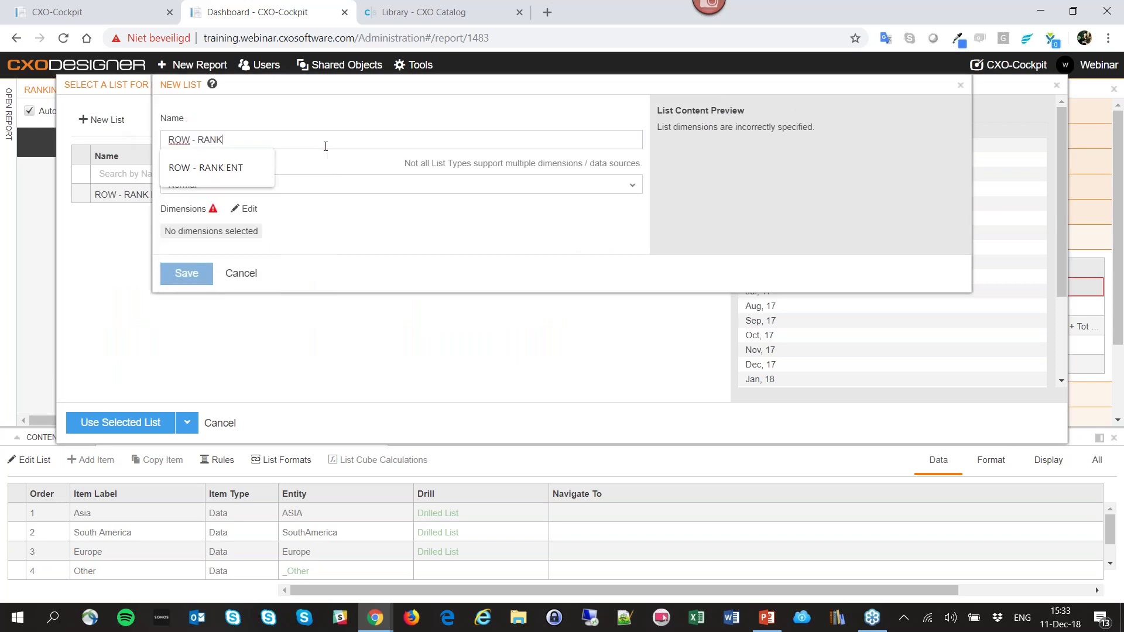
type(" PROD")
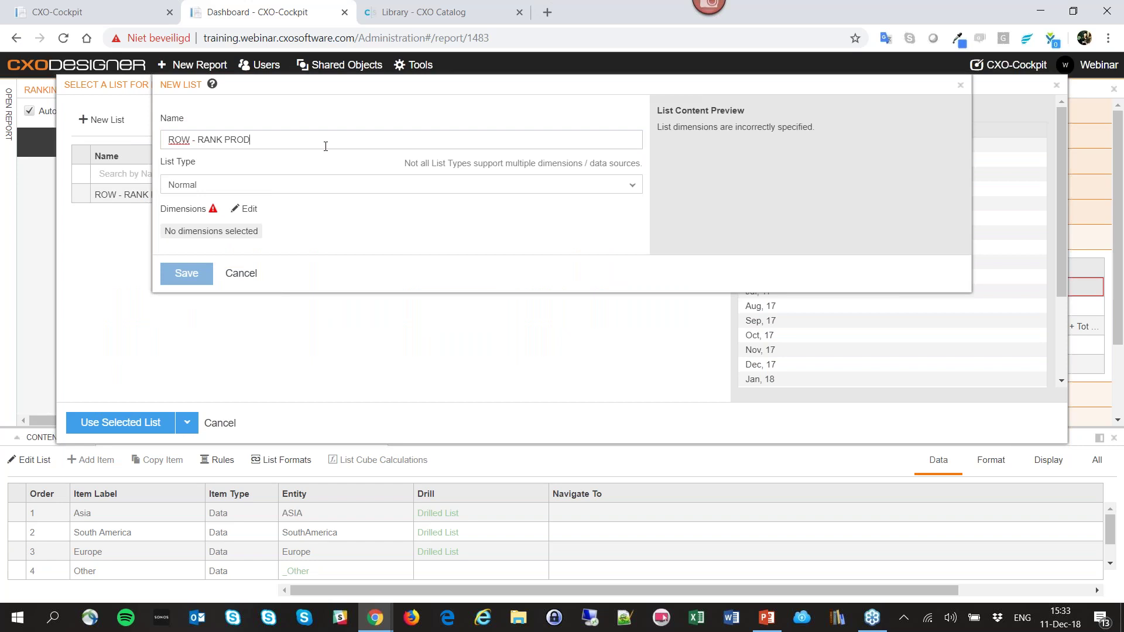
Step: Make ROW - RANK PROD a Ranking list on the Product dimension
left_click(194, 185)
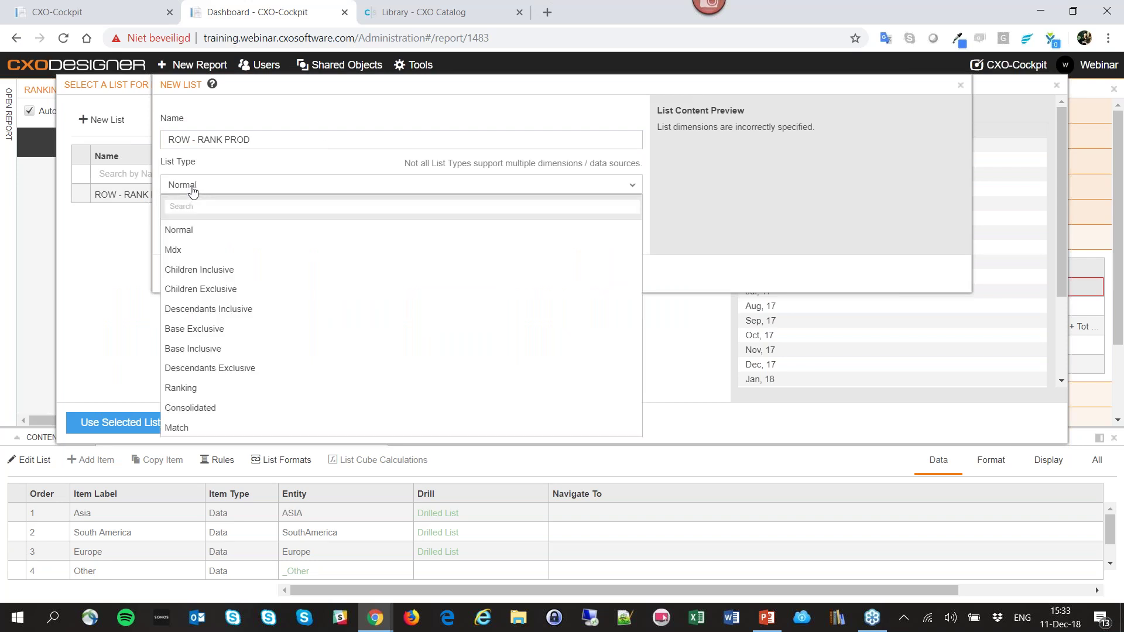
left_click(182, 388)
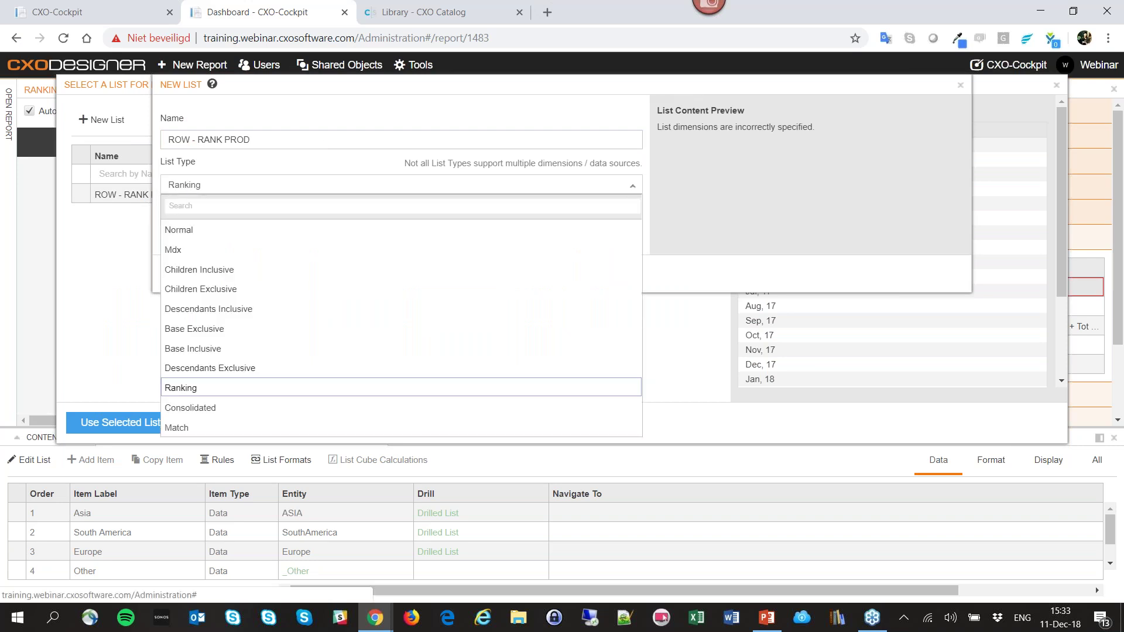
left_click(250, 209)
left_click(434, 162)
left_click(449, 434)
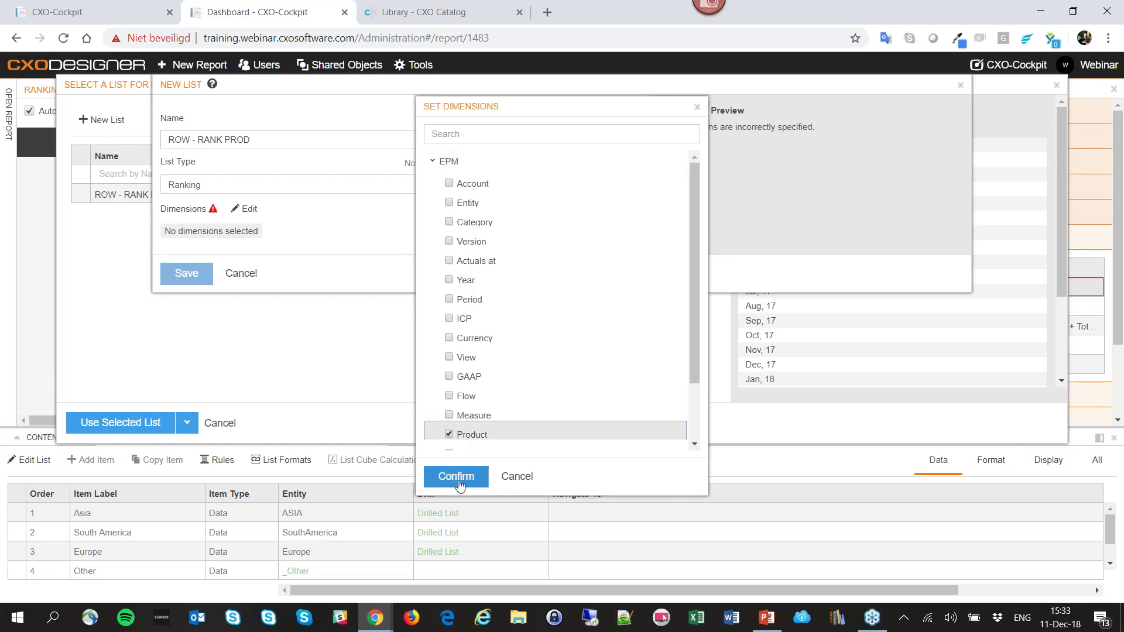
left_click(456, 476)
Step: Rank the top 7 products with Other and Total rows, save, and use it for Table 2's rows
left_click(511, 314)
left_click(492, 314)
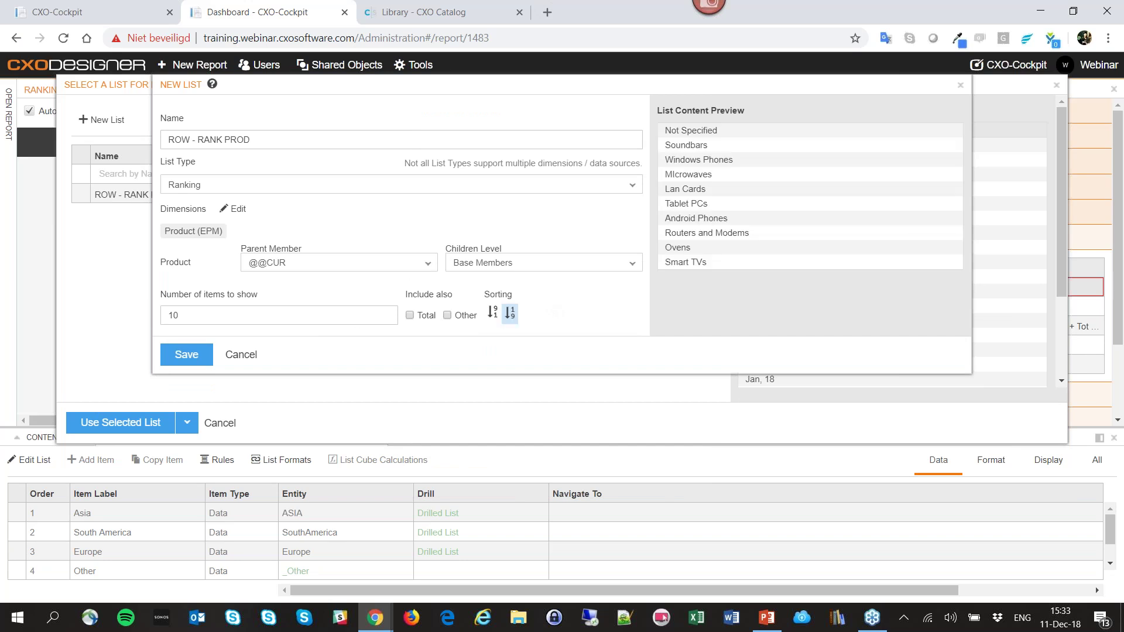
left_click_drag(229, 315, 64, 321)
type("7")
left_click(449, 319)
left_click(420, 320)
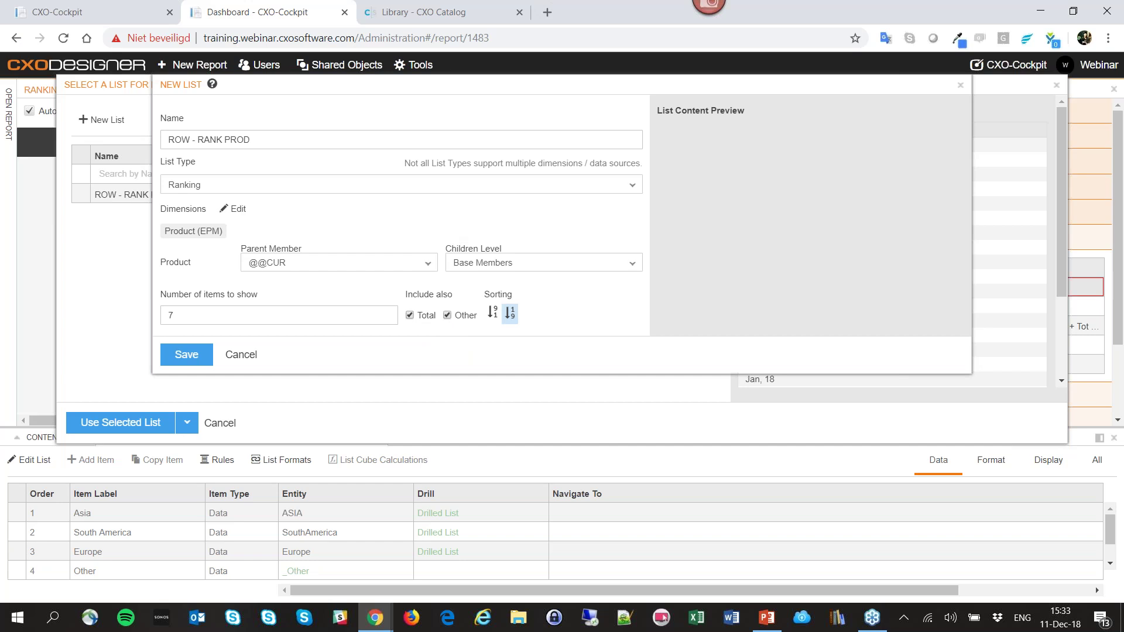
left_click(192, 357)
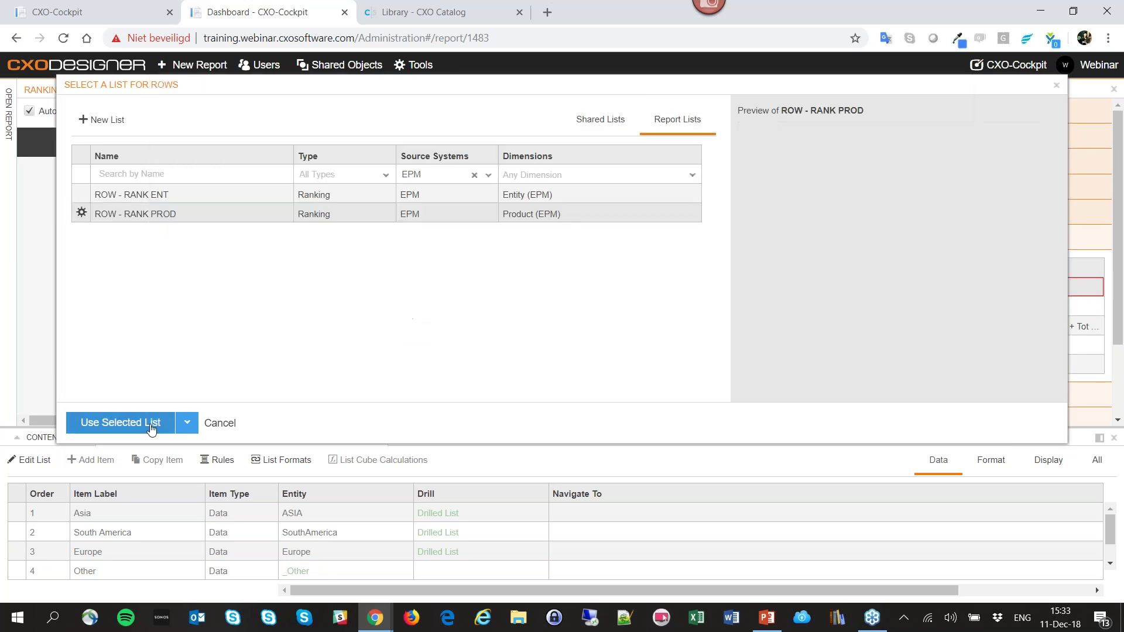
left_click(152, 426)
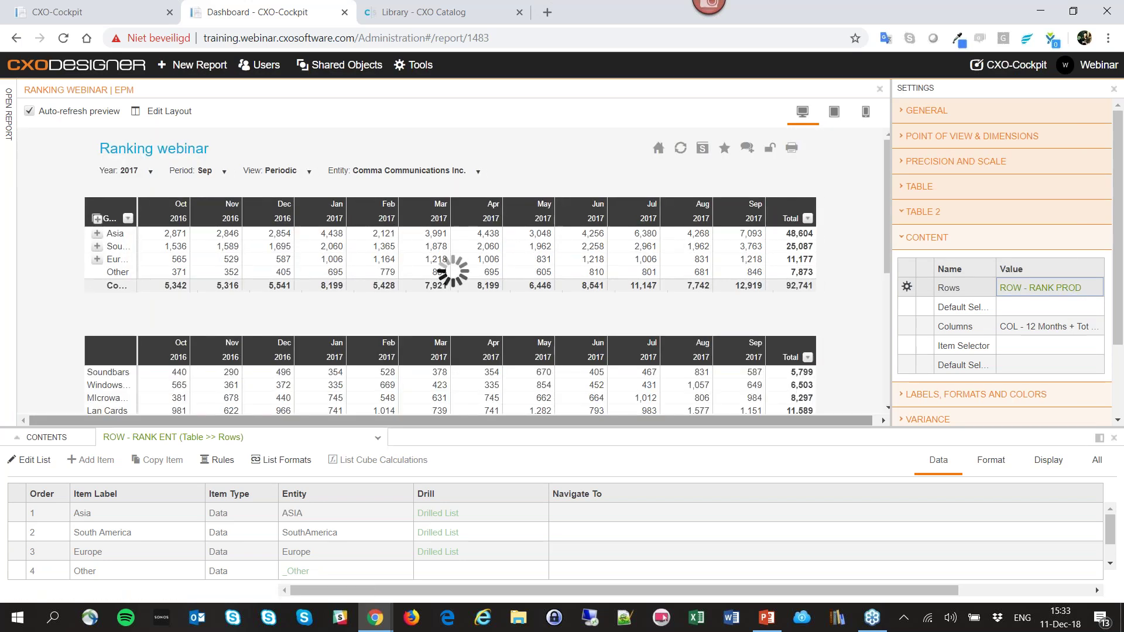
Step: Select South America in the region table to preview its product ranking in Table 2
scroll(876, 307, "down", 3)
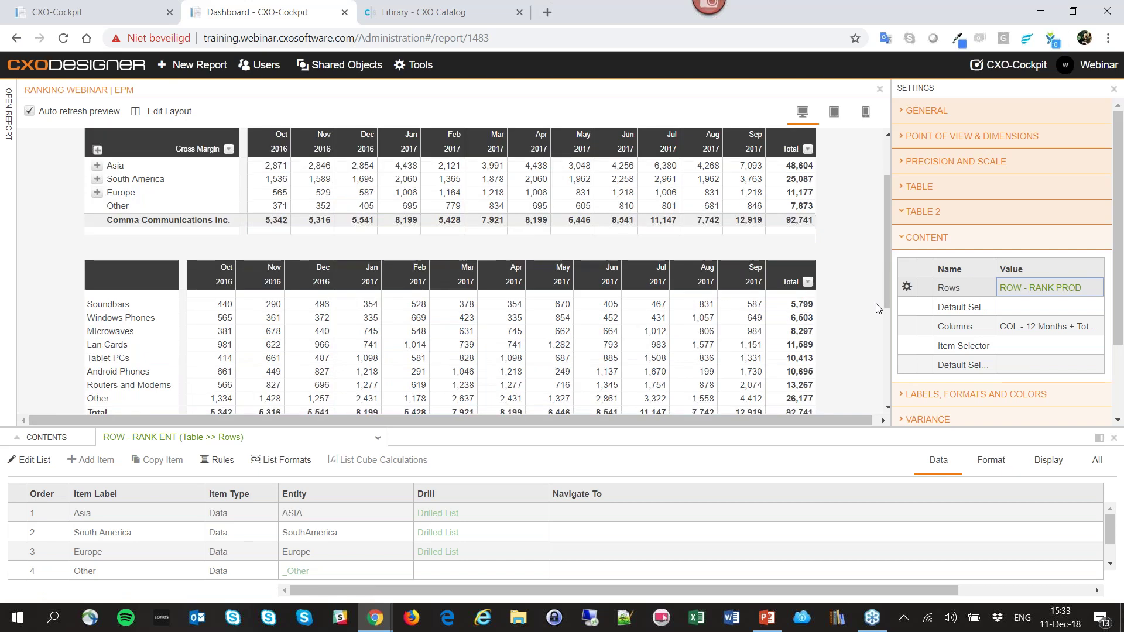
scroll(156, 184, "up", 2)
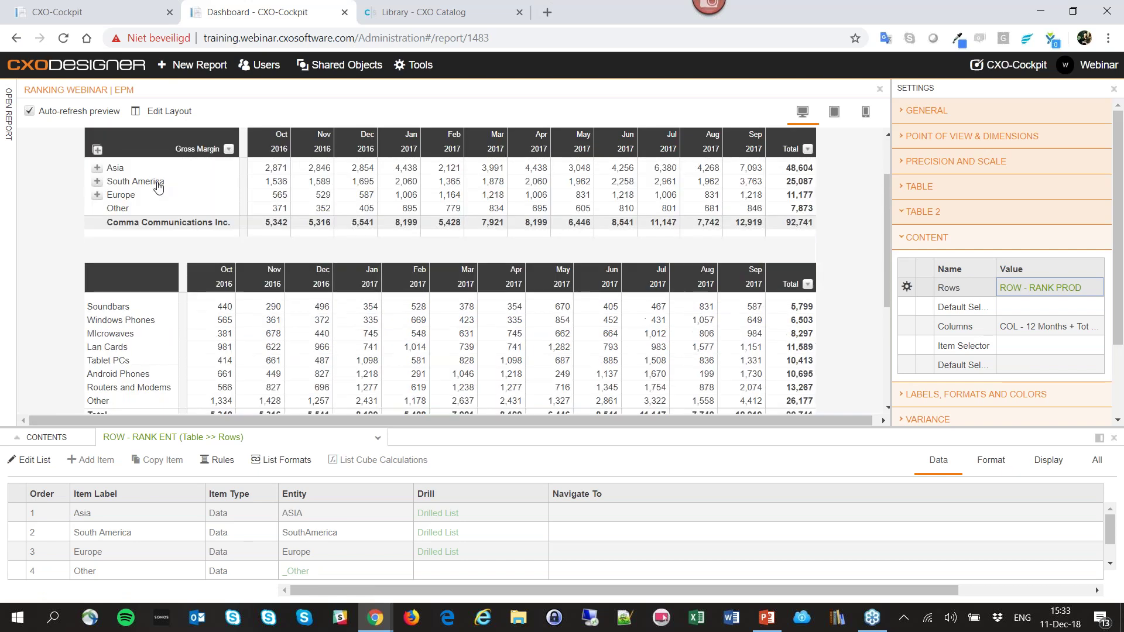
left_click(156, 182)
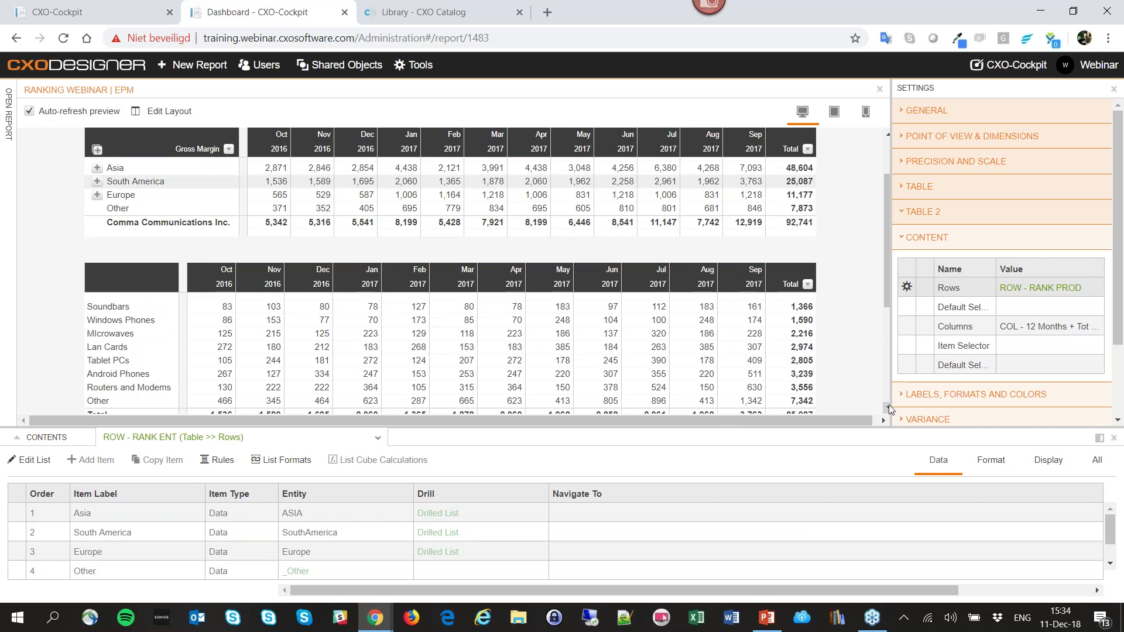
left_click(1030, 349)
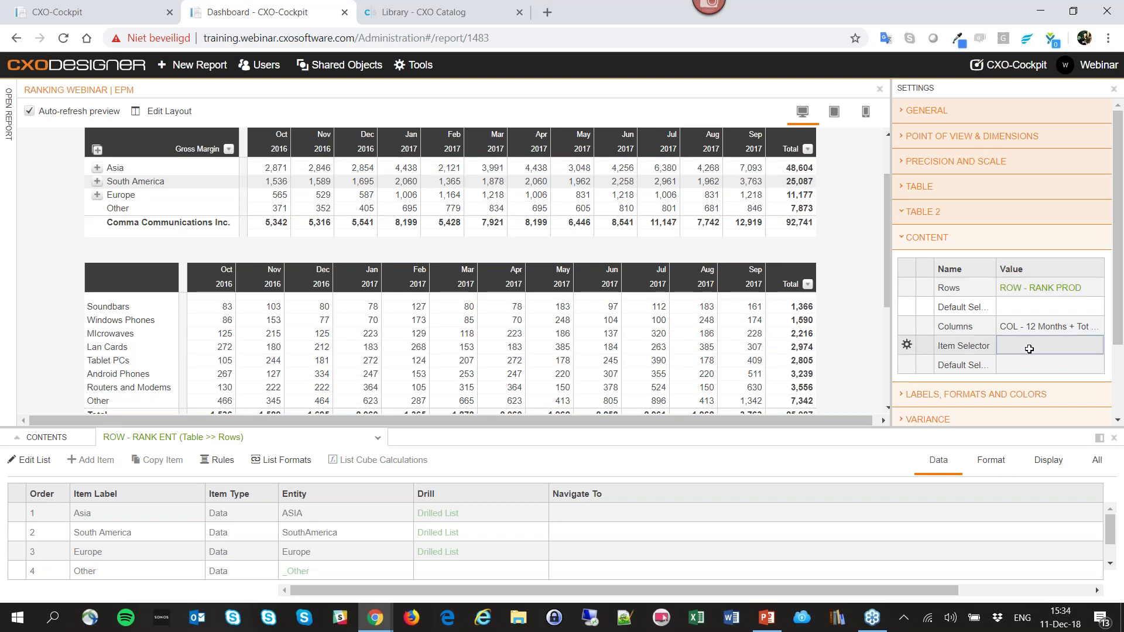
left_click(1029, 349)
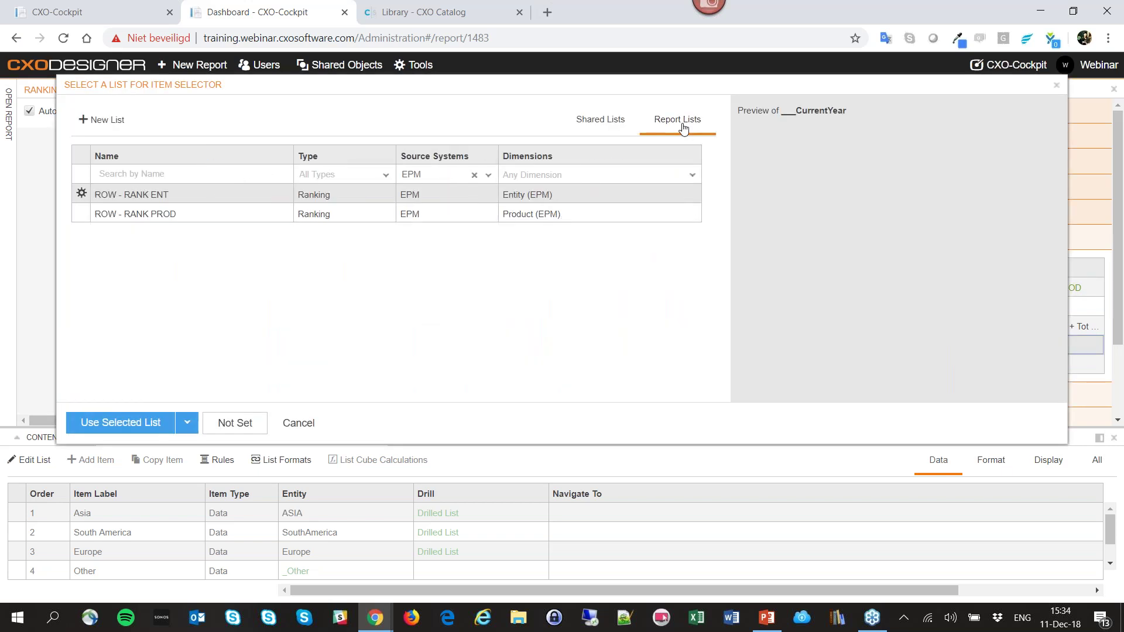
Step: Start a new report list named ITEM, keeping the Normal list type
left_click(681, 126)
left_click(96, 119)
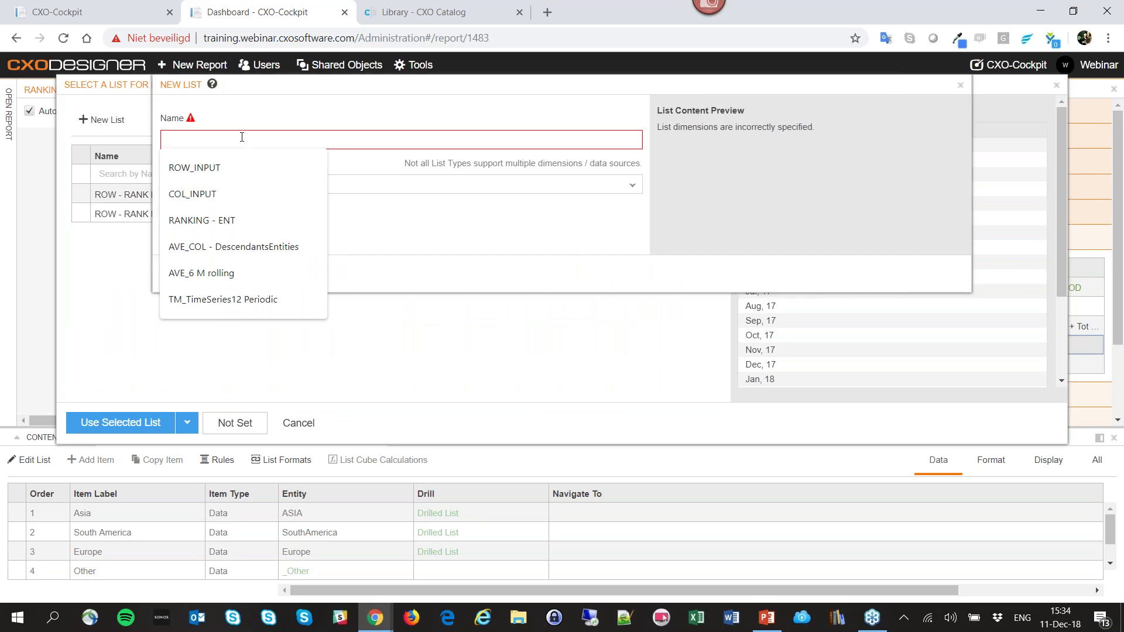
type("ITEM")
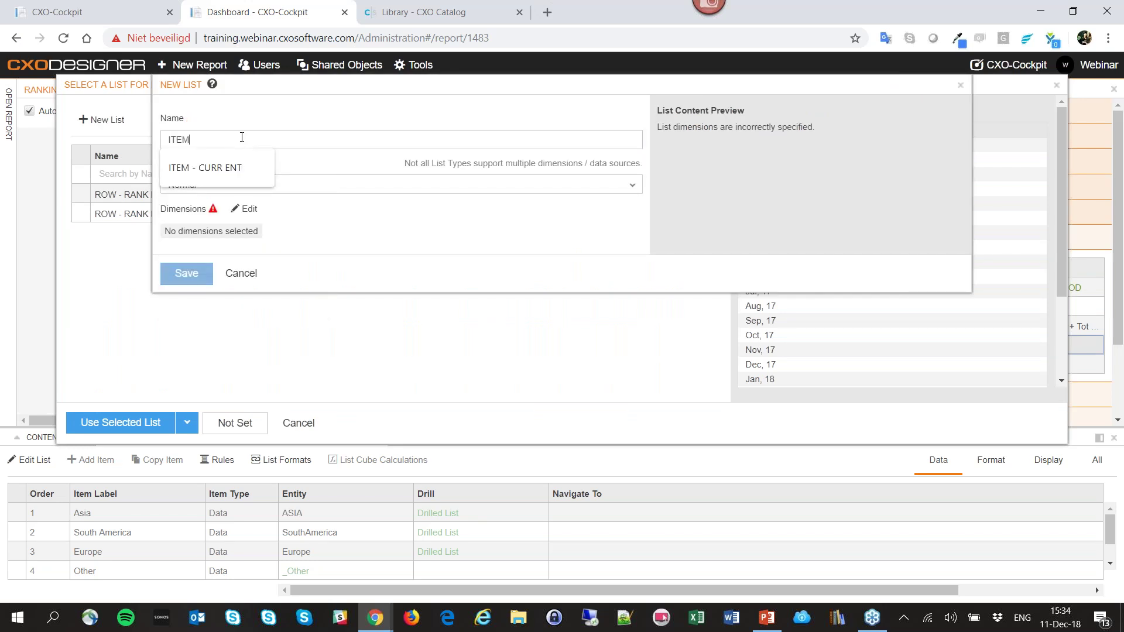
key("Down")
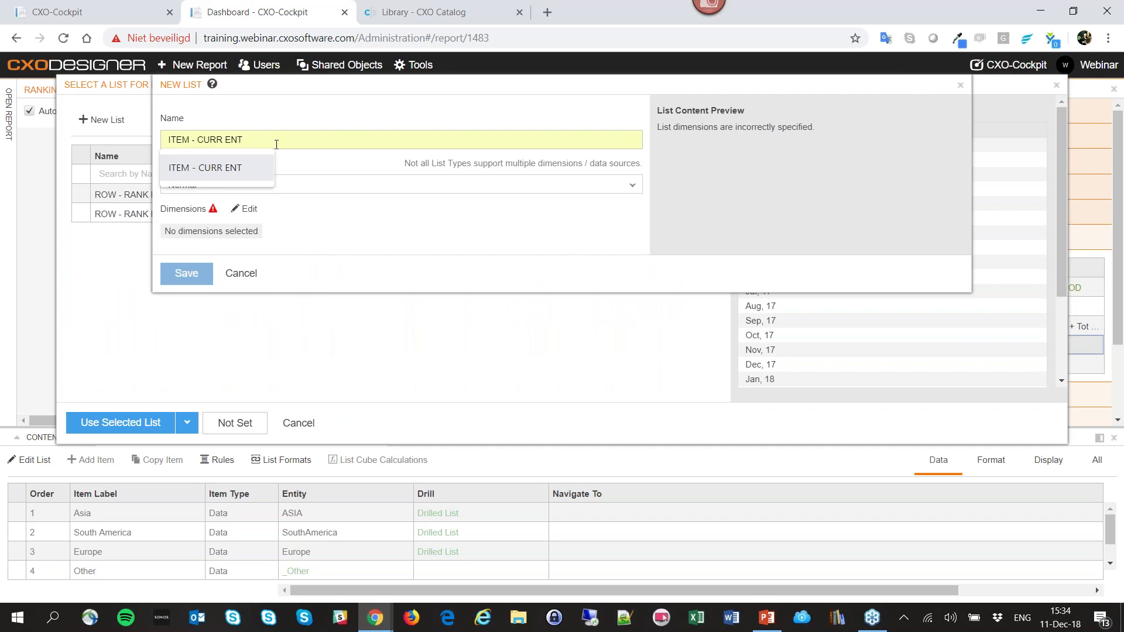
left_click(328, 183)
left_click(328, 183)
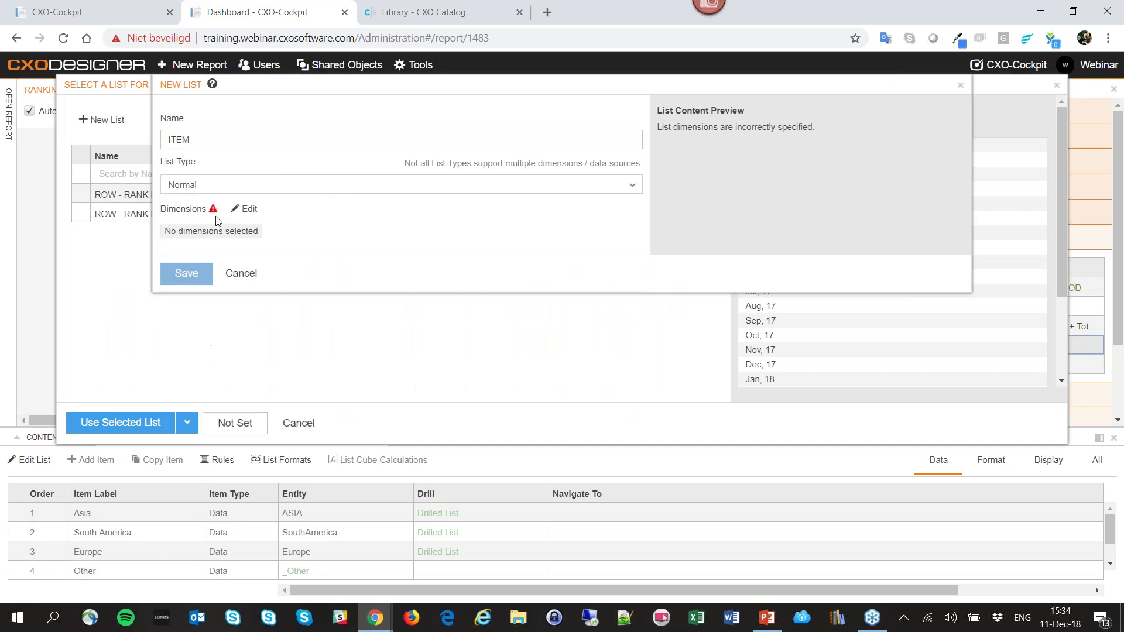
Step: Base ITEM on the EPM Currency dimension, save it, and use it as Table 2's item selector
left_click(247, 210)
left_click(445, 161)
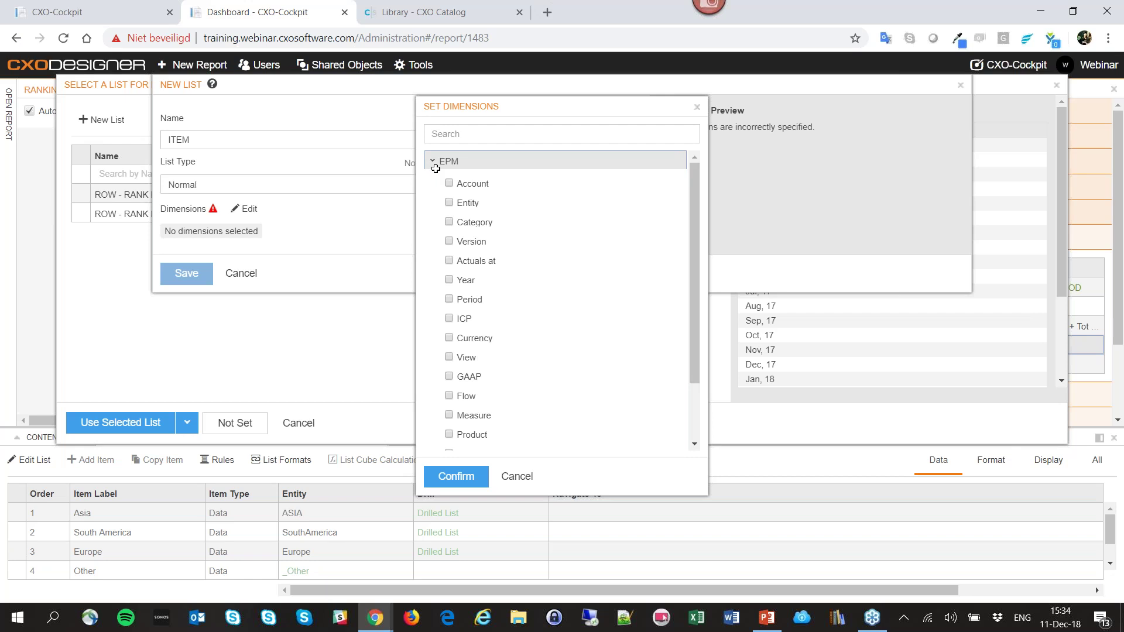
left_click(449, 337)
left_click(456, 476)
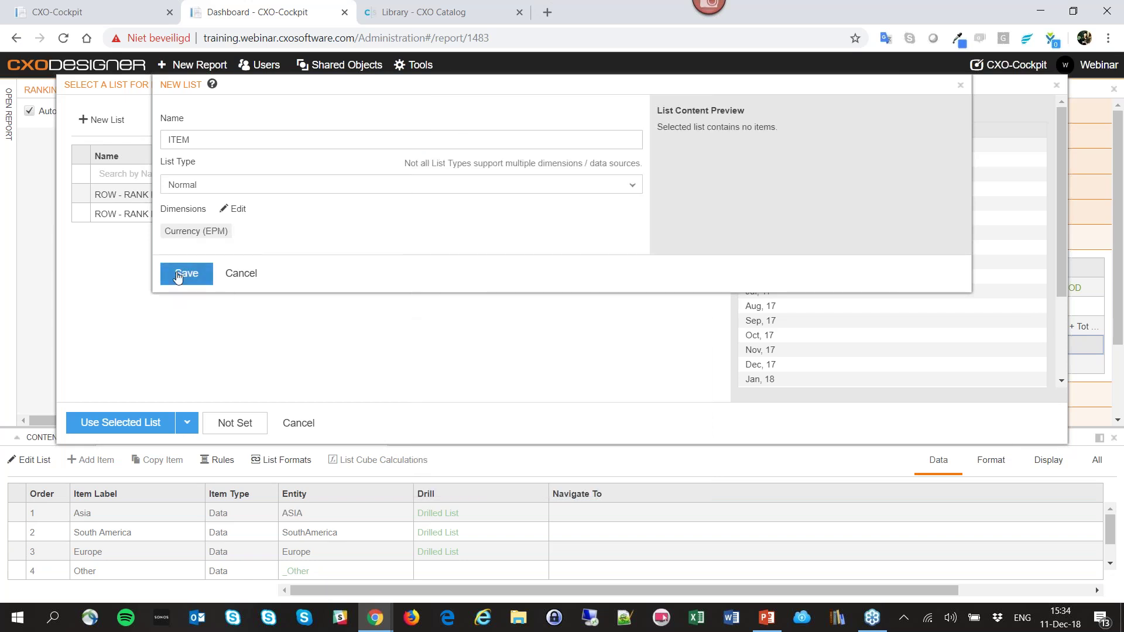
left_click(178, 275)
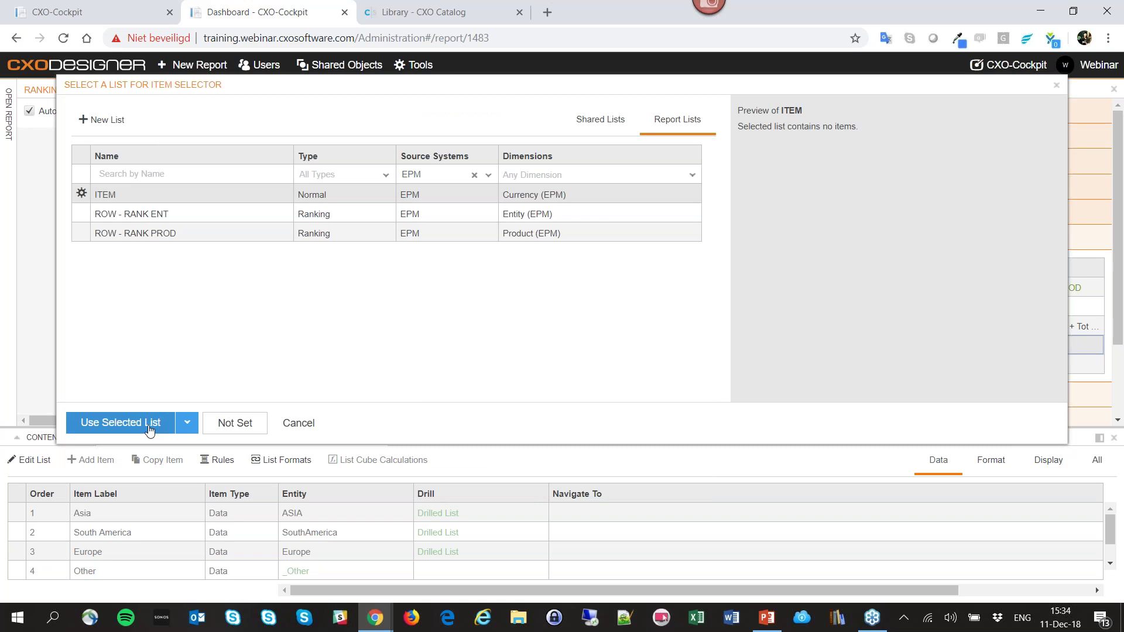
left_click(149, 429)
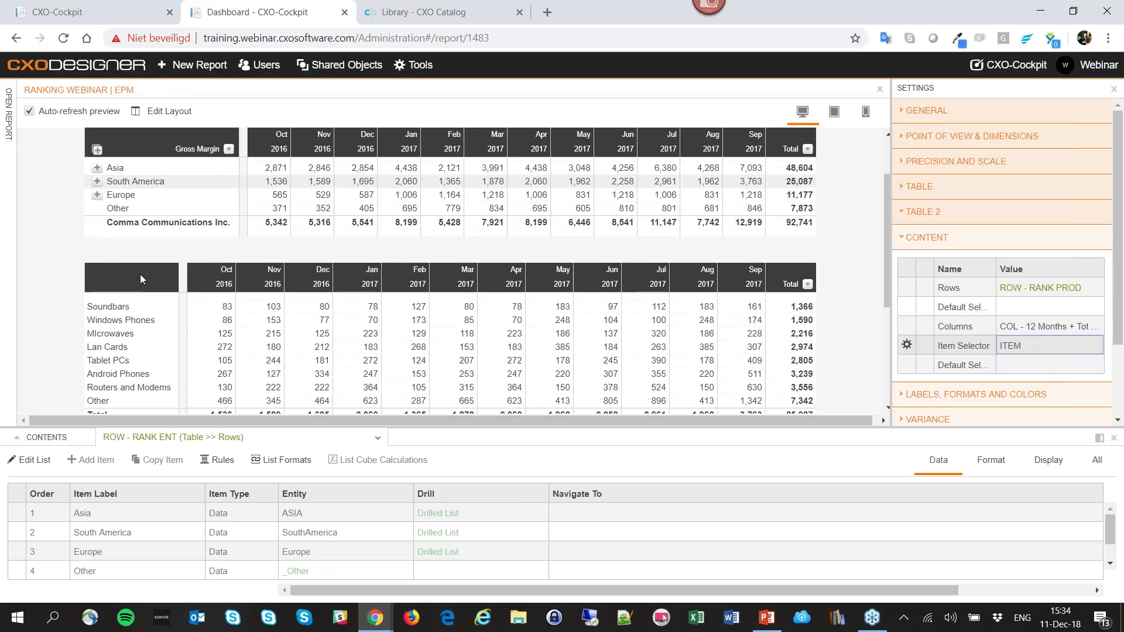
Step: Add a USD item to the ITEM list labelled 'Product ranked for [ENT]' to title the product table
left_click(164, 443)
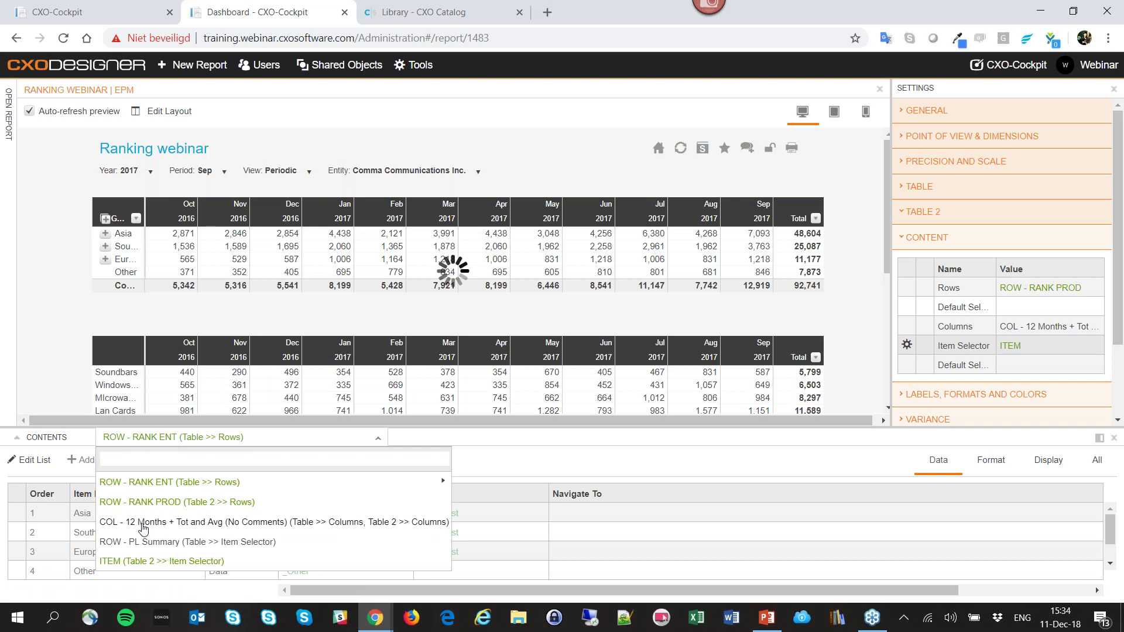
left_click(126, 561)
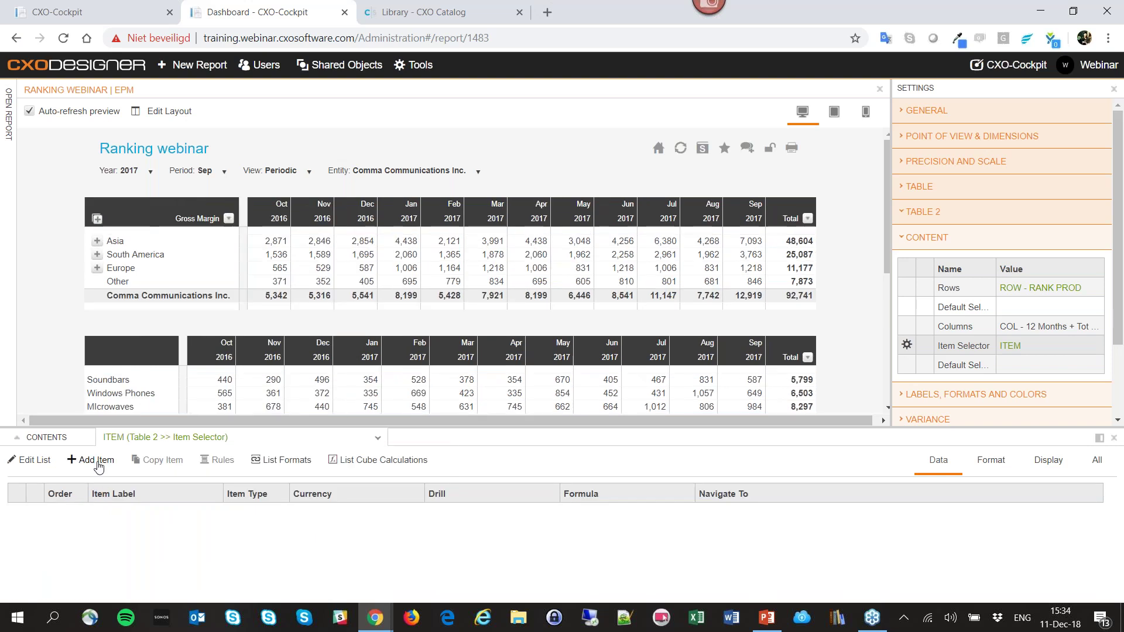
left_click(94, 460)
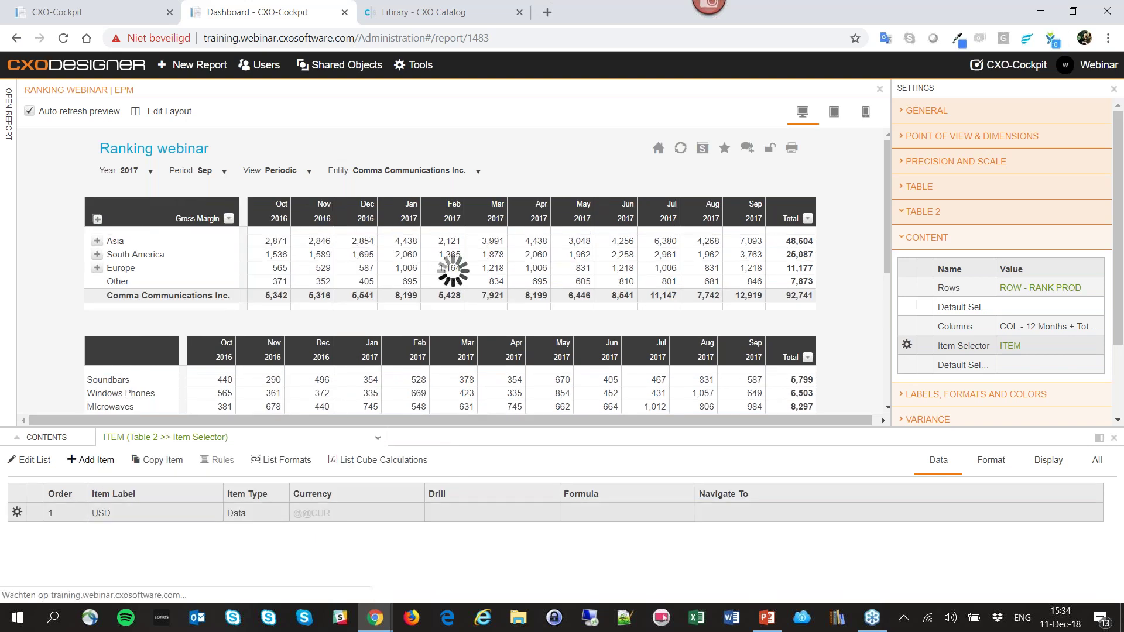
left_click(149, 513)
left_click(329, 171)
type("Product ranked for [ENT")
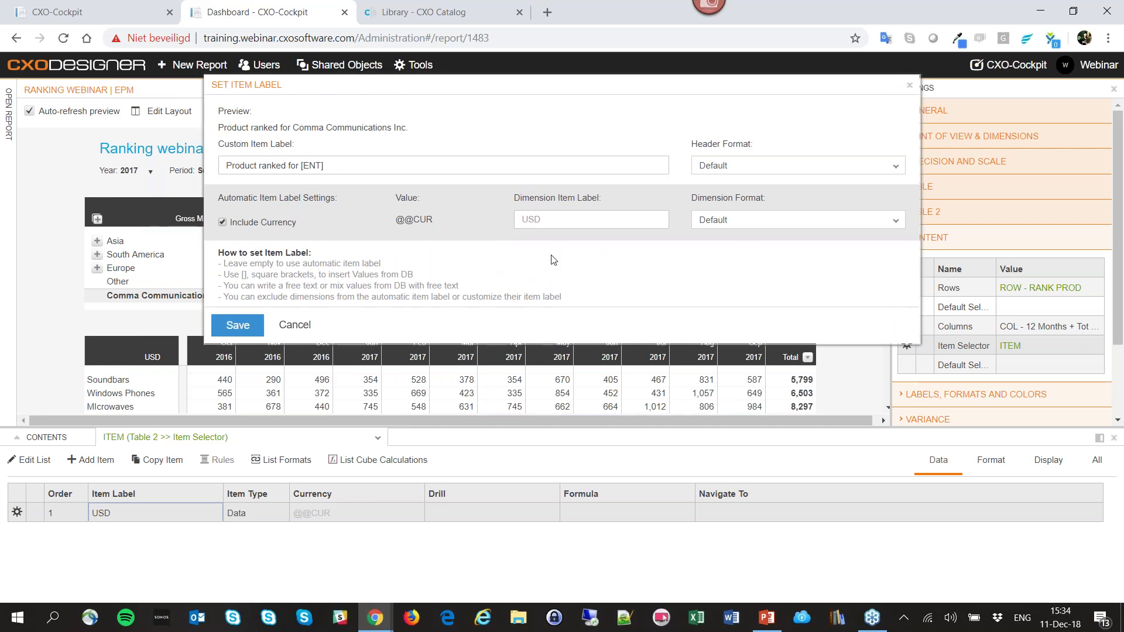
key("Return")
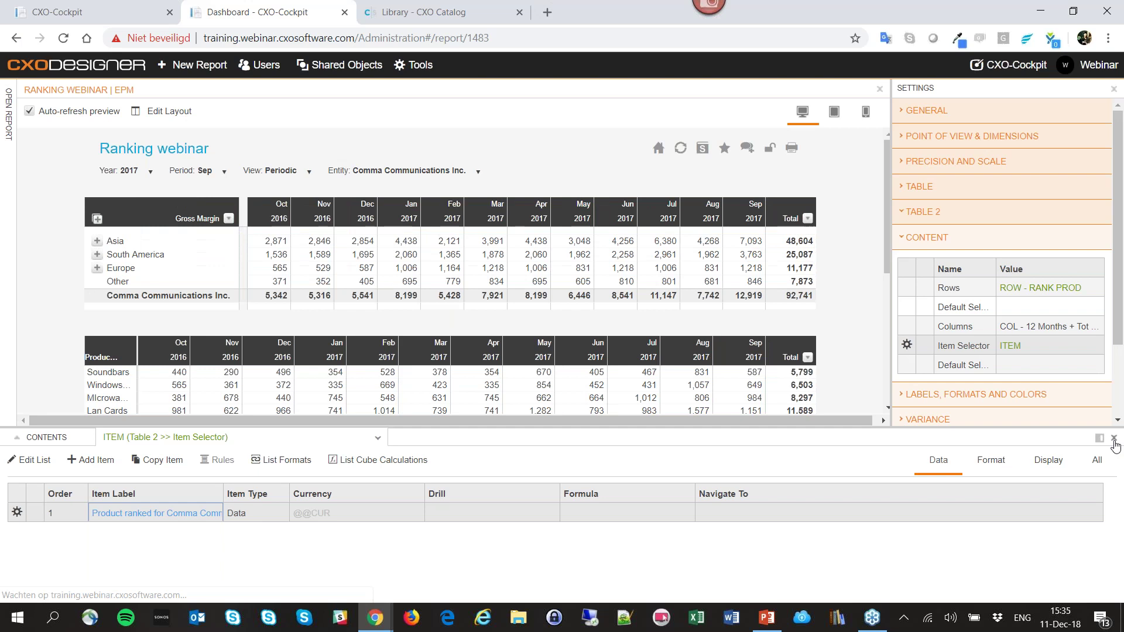
left_click(1115, 440)
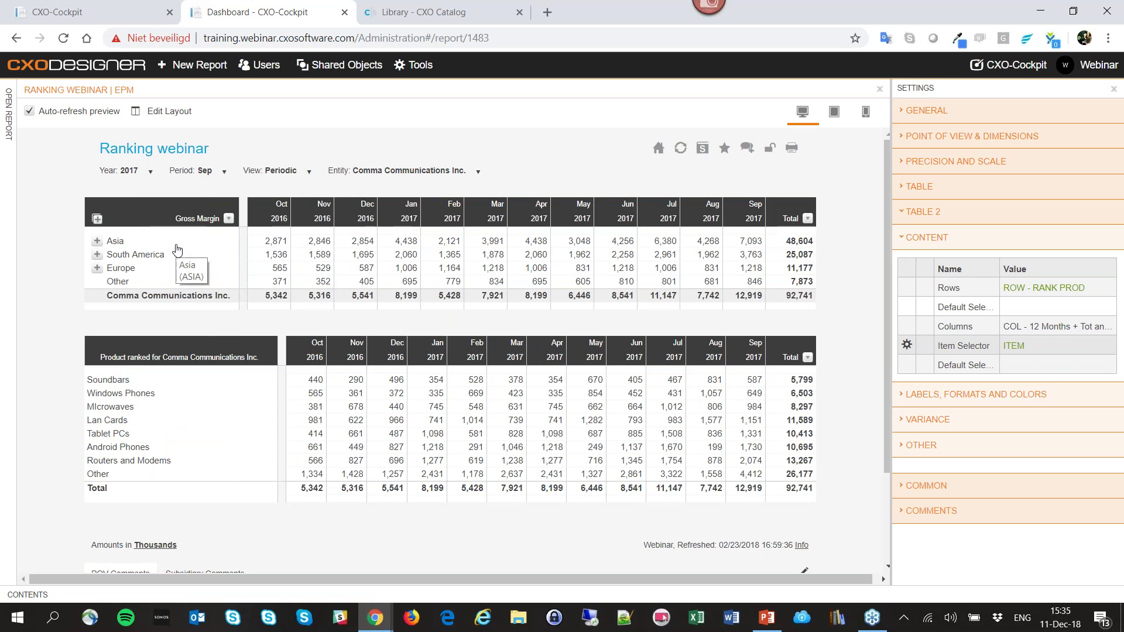
Step: Set the first table's label column width to 300px
left_click(919, 186)
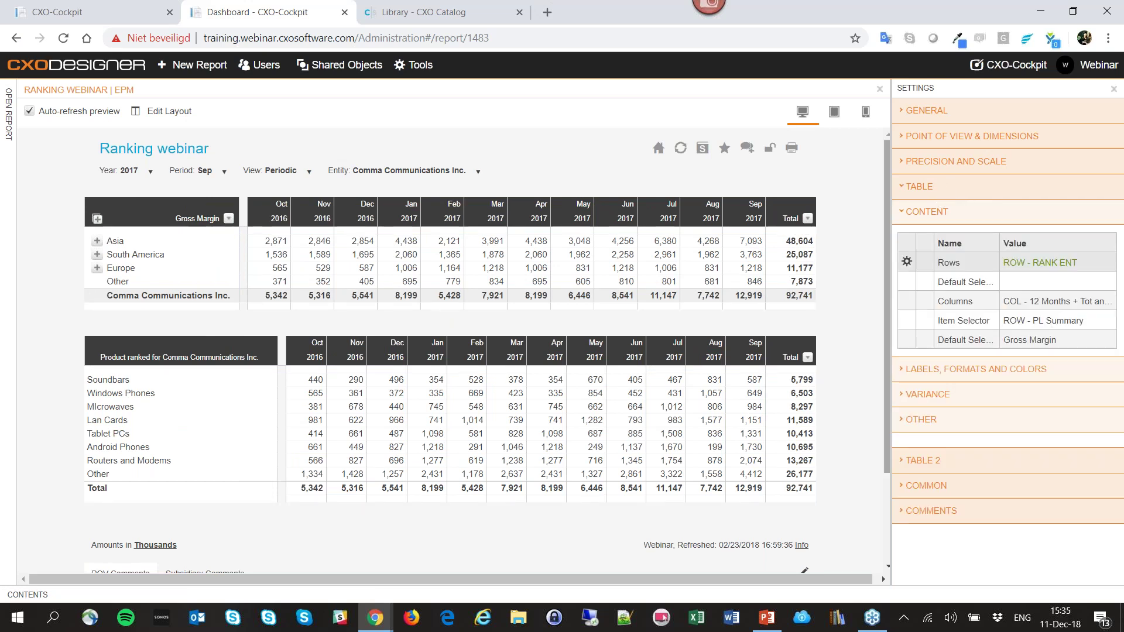
left_click(937, 374)
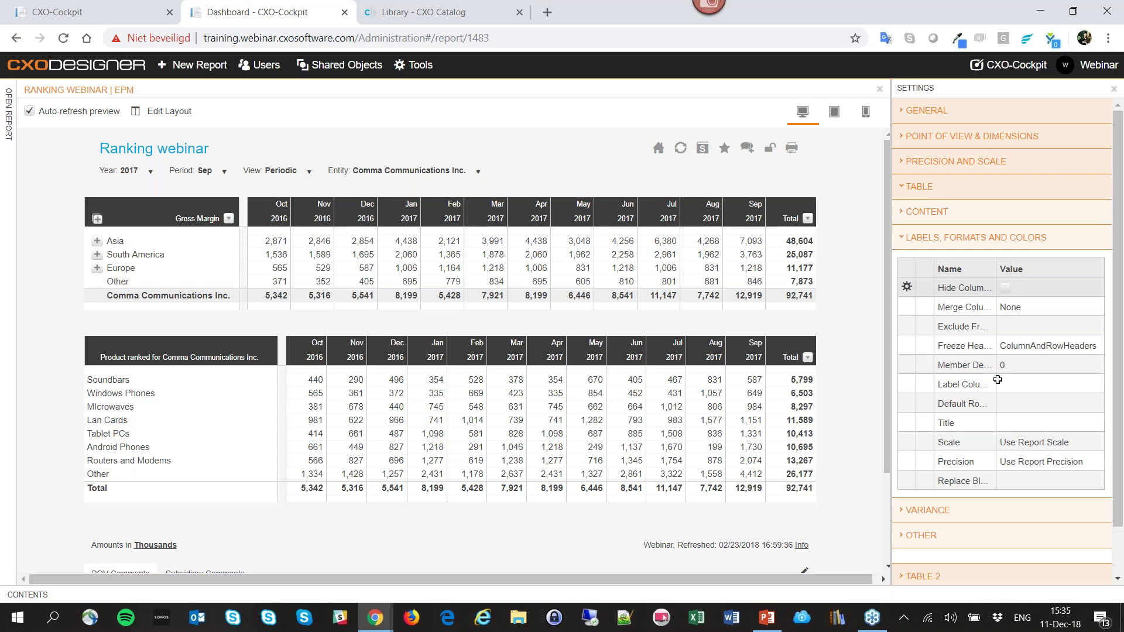
left_click(1020, 384)
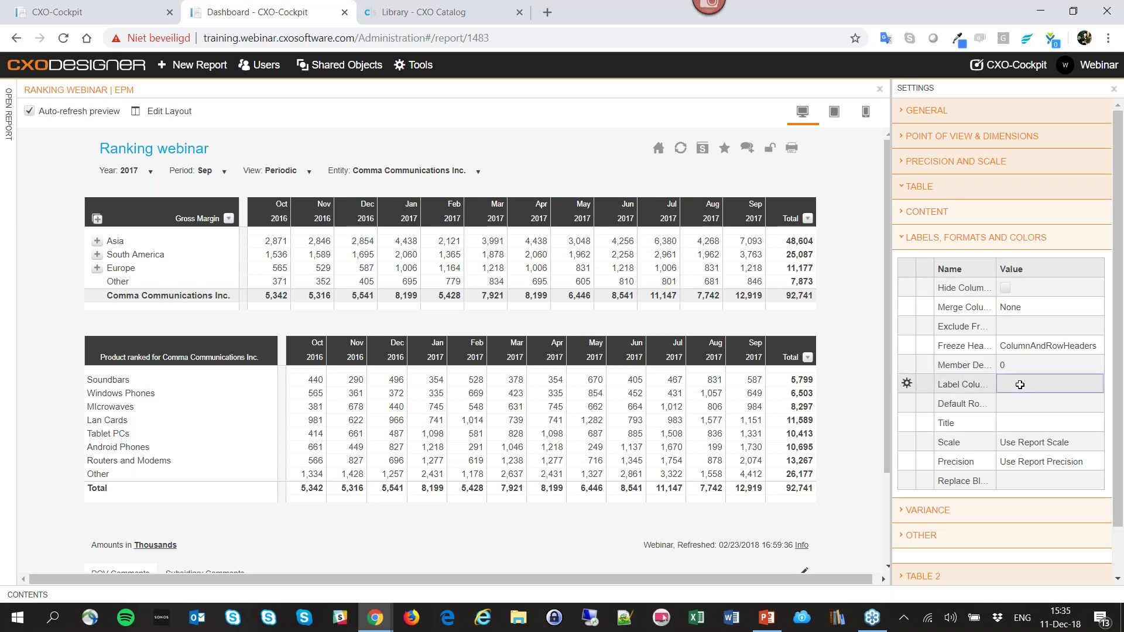
type("300px")
key("Tab")
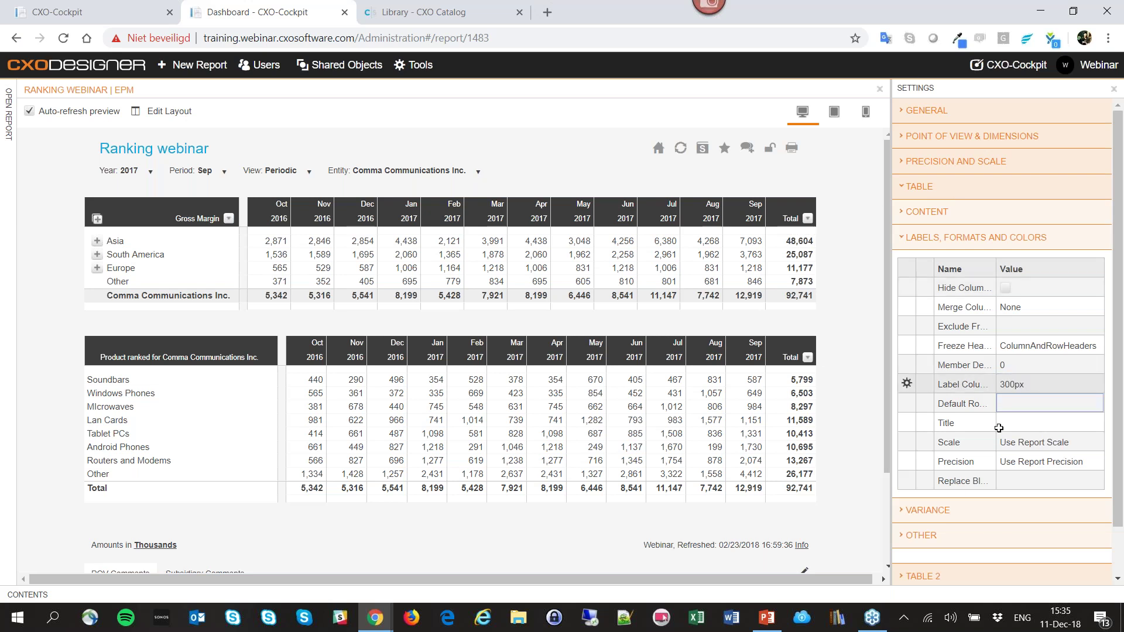
Step: Set Table 2's label column width to 300px as well, and expand Asia
left_click(915, 580)
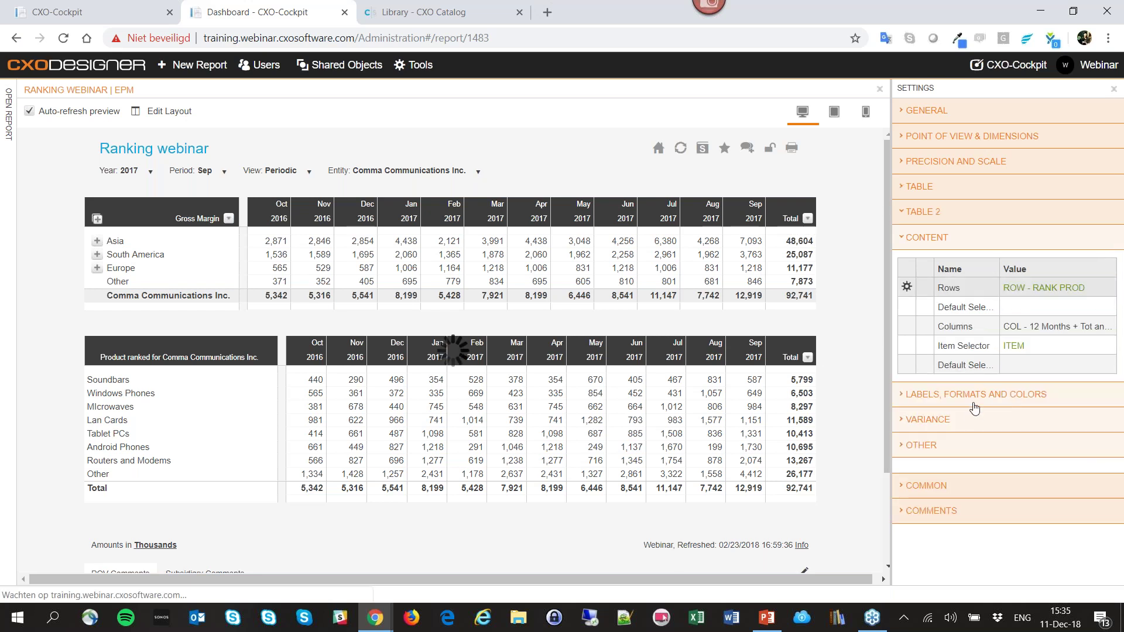
left_click(974, 400)
left_click(1025, 411)
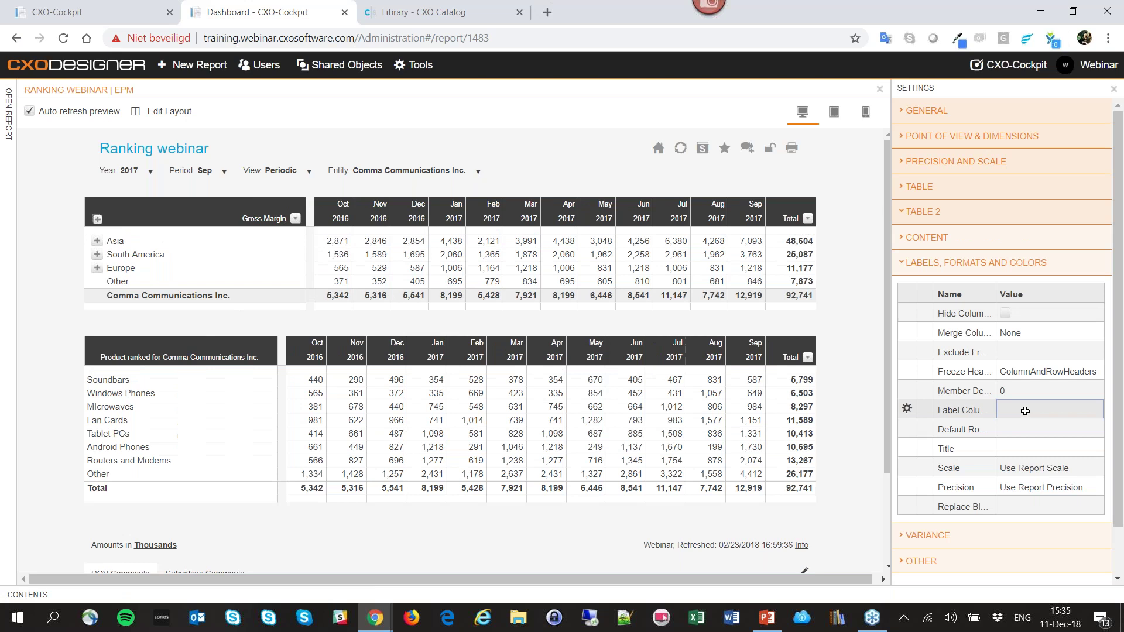
type("300px")
key("Tab")
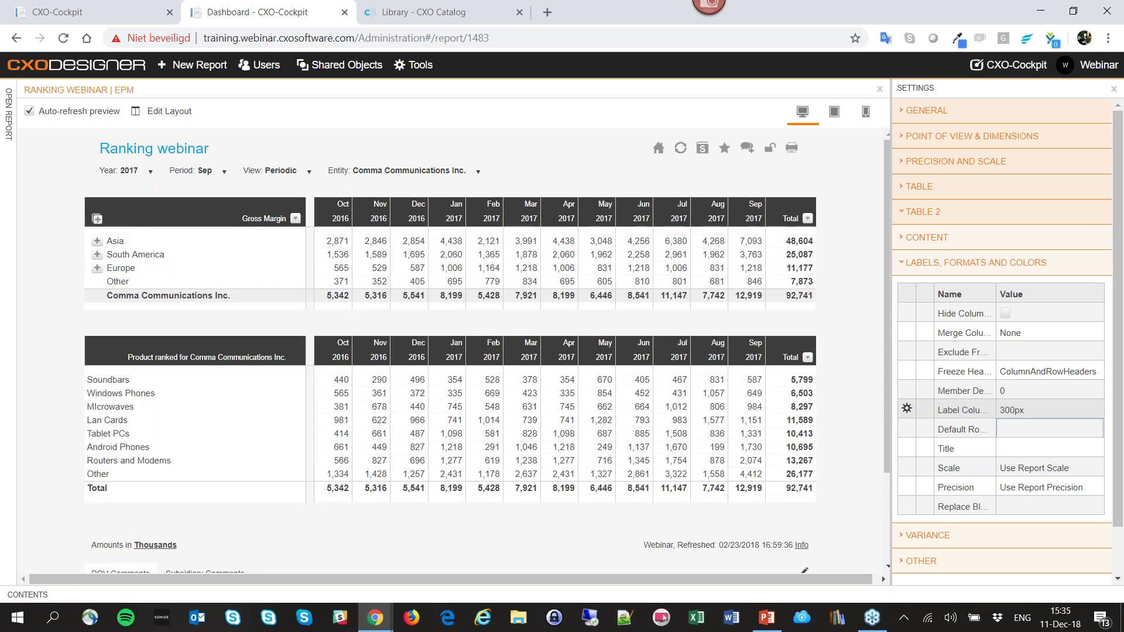
left_click(98, 245)
Step: Select China Sales, Japan Sales and Other to check the product table retitles, then view the CXO Catalog library
left_click(142, 256)
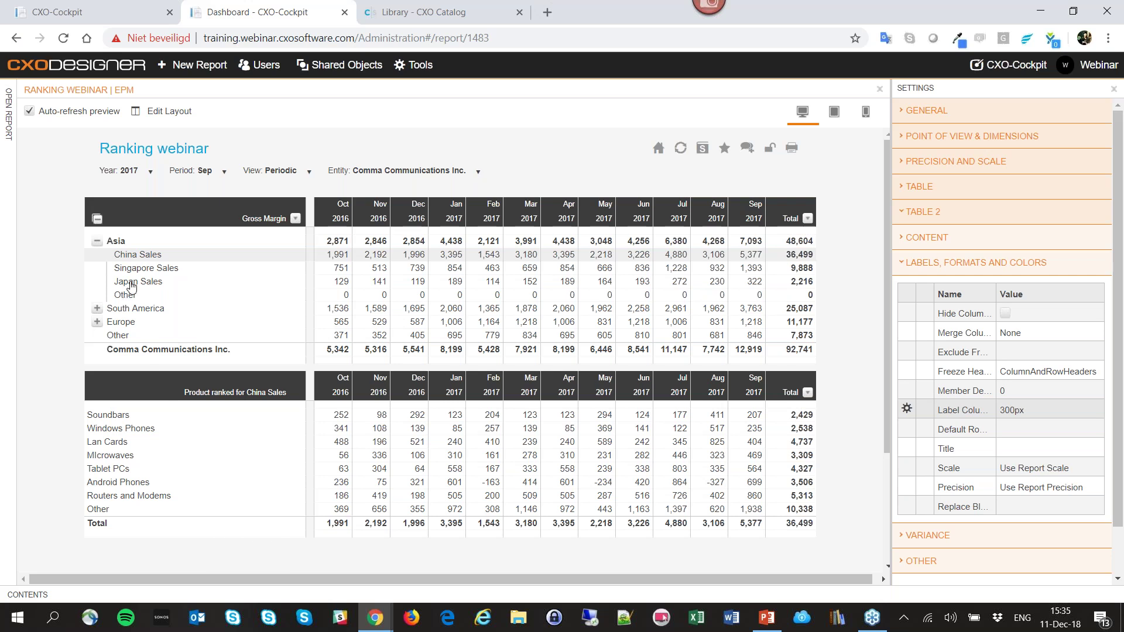
left_click(131, 284)
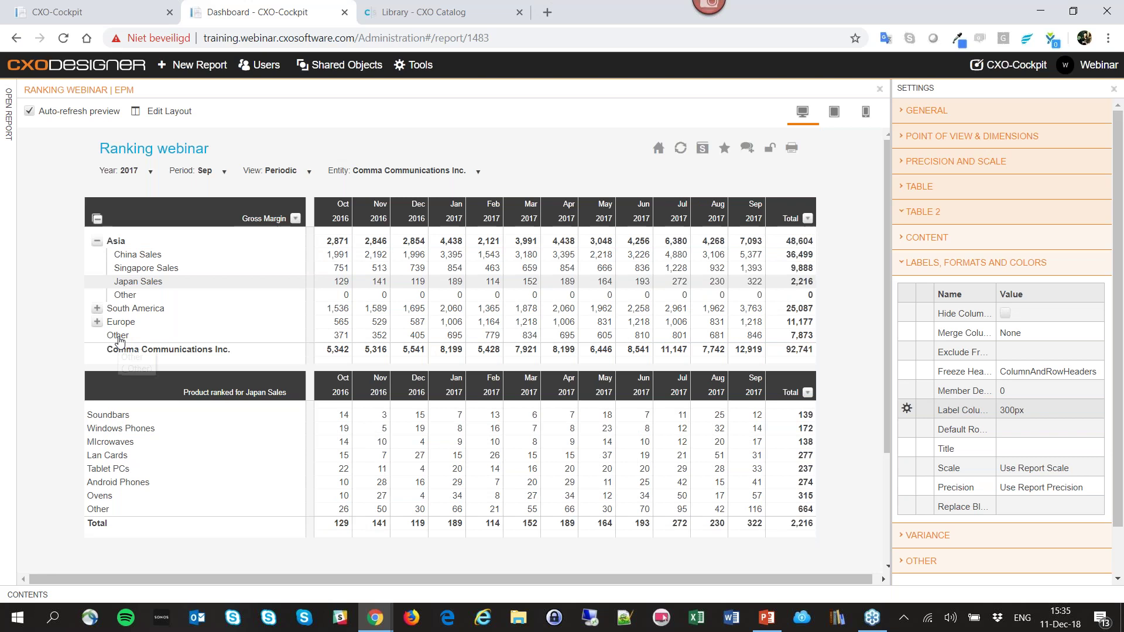
left_click(118, 336)
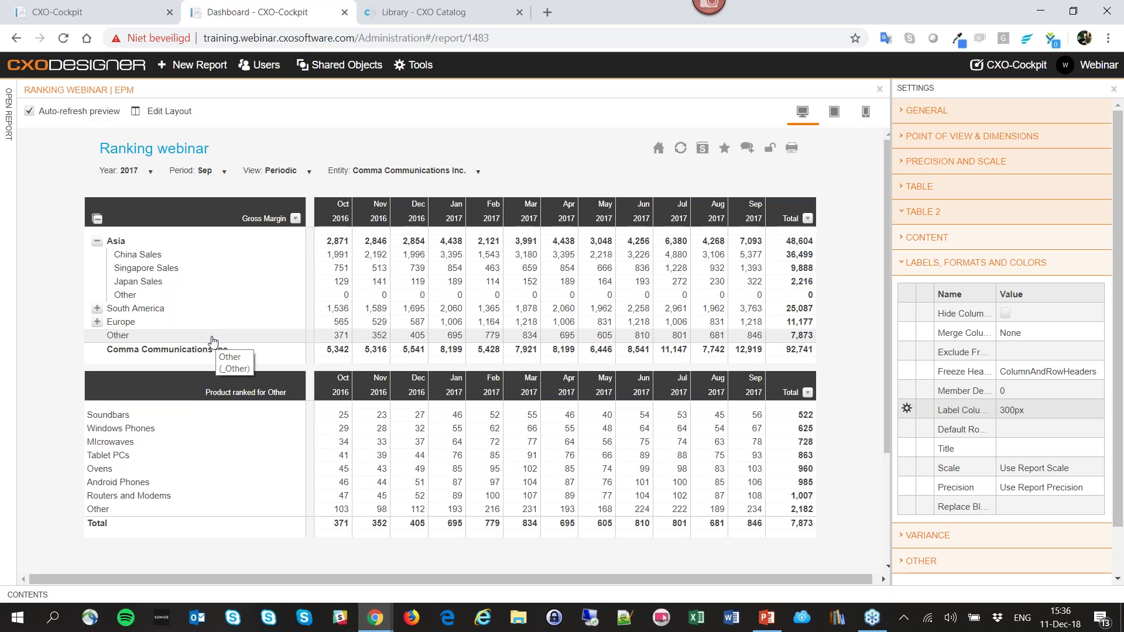
left_click(448, 22)
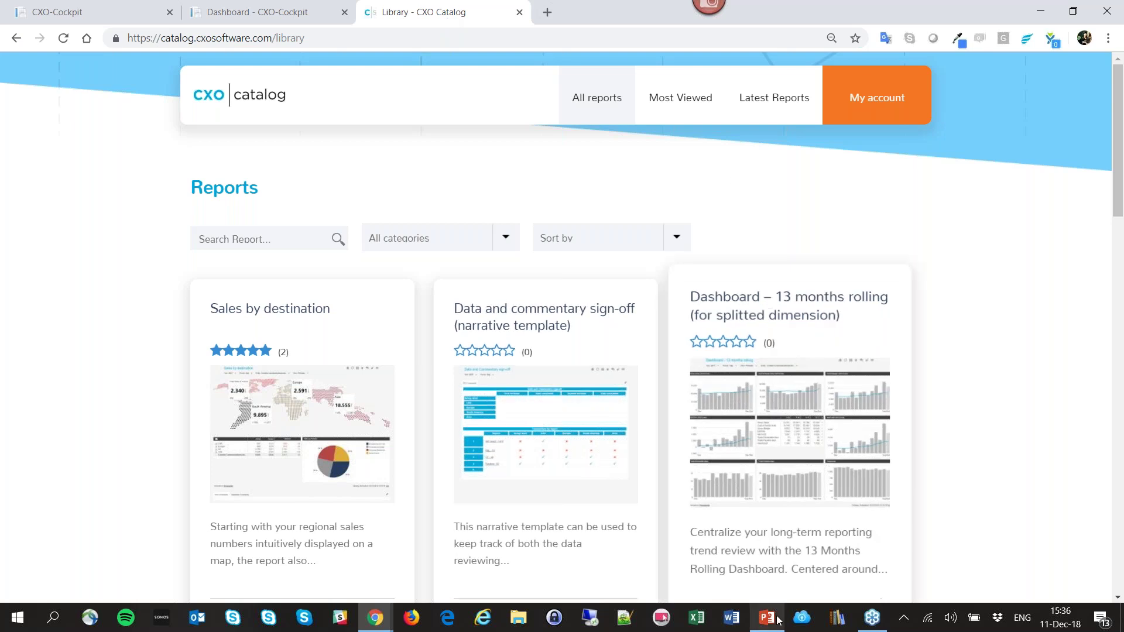
left_click(774, 619)
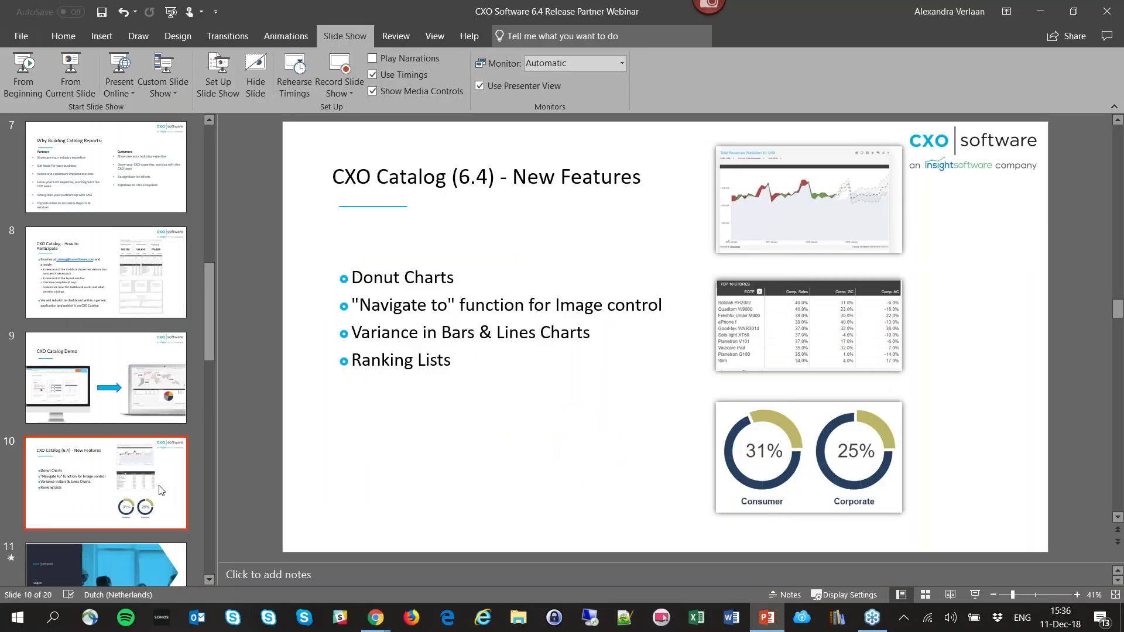
Step: Run the PowerPoint slide show full-screen starting from slide 11, Release 7.0
key("Down")
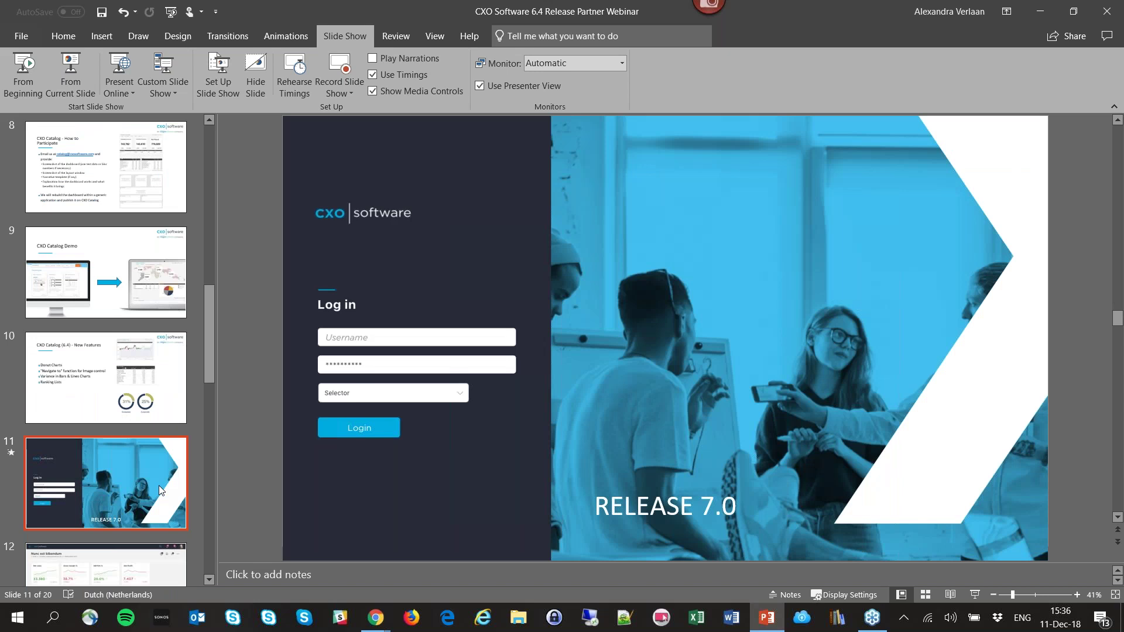
left_click(78, 94)
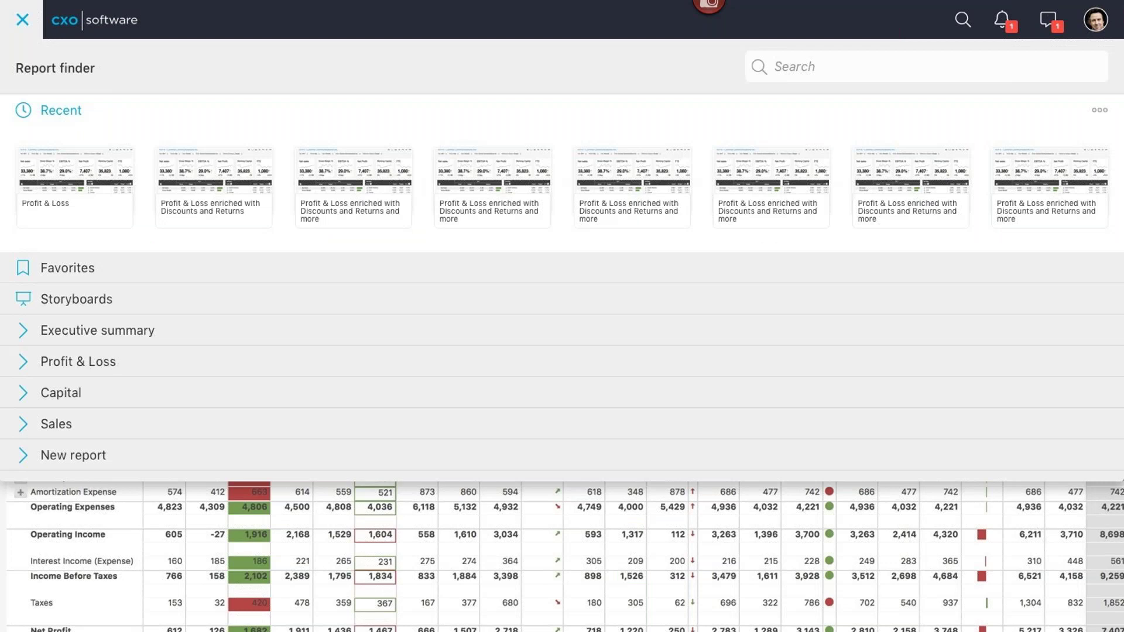
left_click(18, 21)
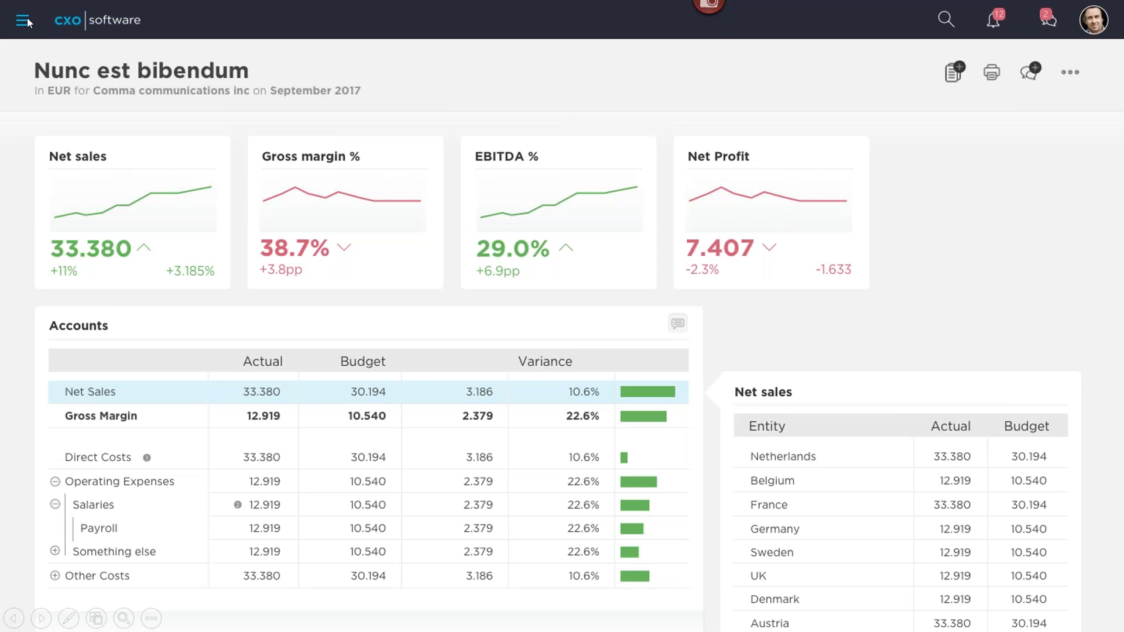
left_click(27, 18)
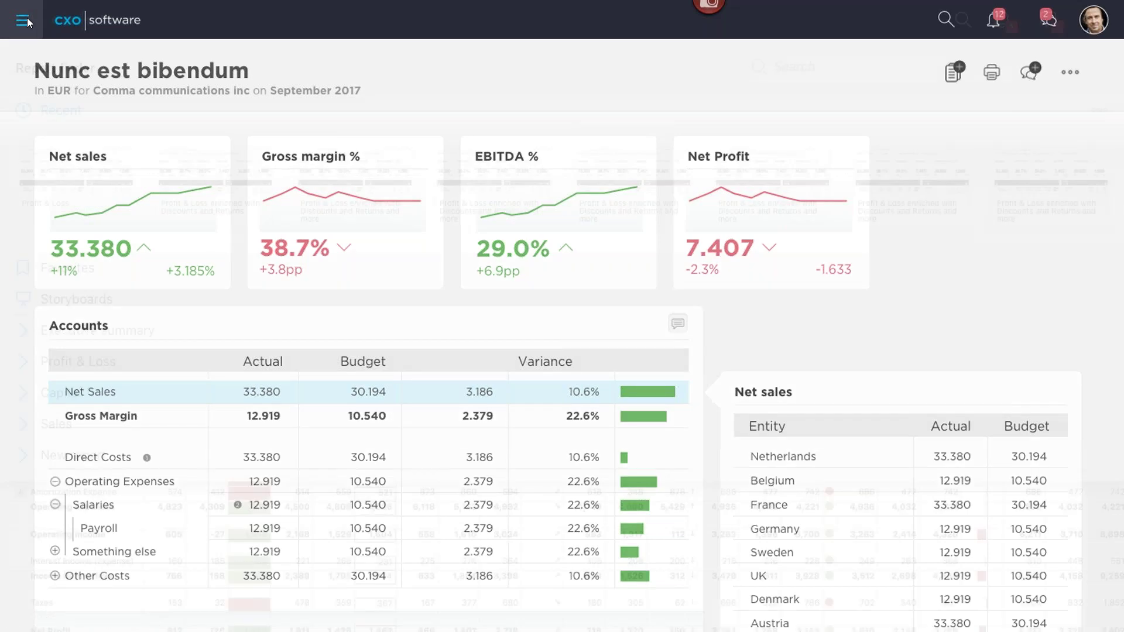